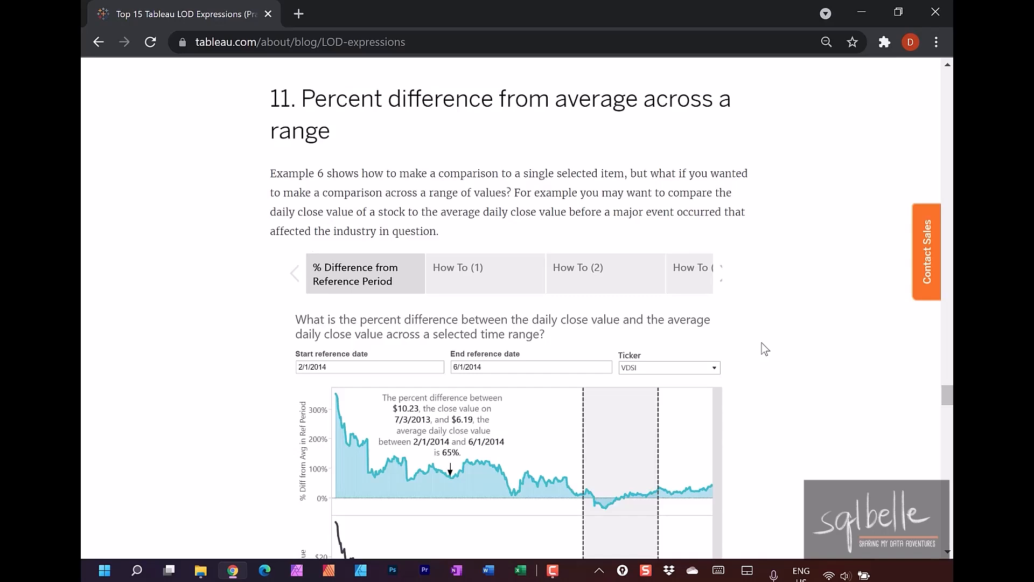
# Step: Examine the blog's percent-difference-from-average example, marking the shaded reference period and the labelled point on its charts
pyautogui.moveTo(598, 479)
pyautogui.mouseDown()
pyautogui.moveTo(677, 533)
pyautogui.moveTo(631, 471)
pyautogui.mouseUp()
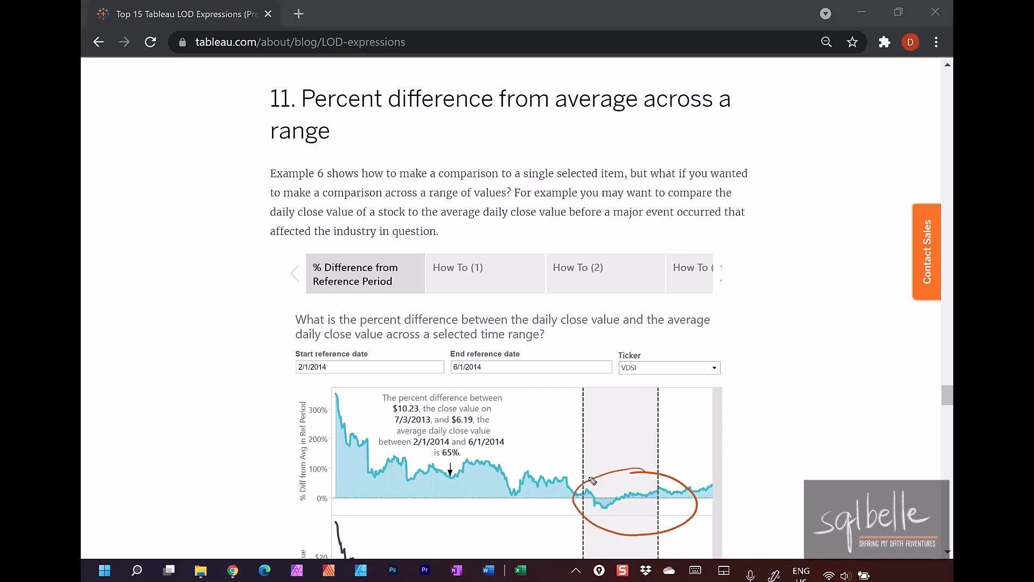
pyautogui.moveTo(421, 510); pyautogui.dragTo(459, 474)
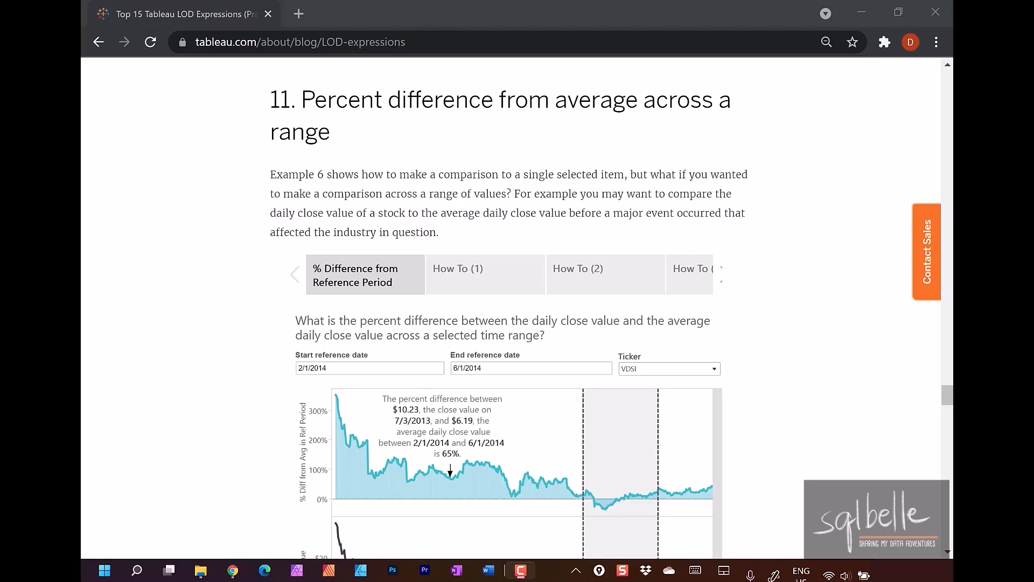
pyautogui.moveTo(947, 395); pyautogui.dragTo(947, 405)
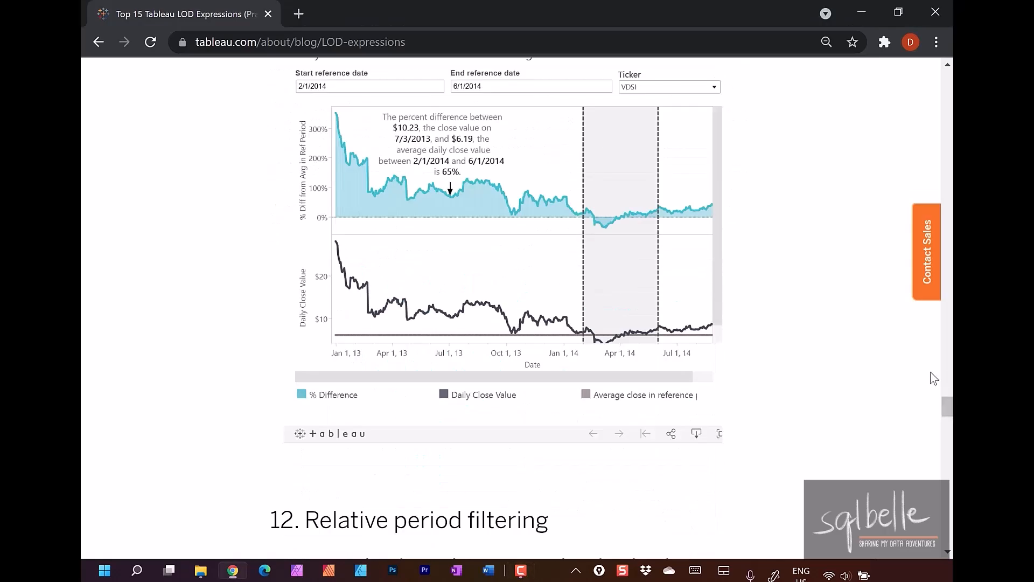
pyautogui.moveTo(698, 414); pyautogui.dragTo(668, 416)
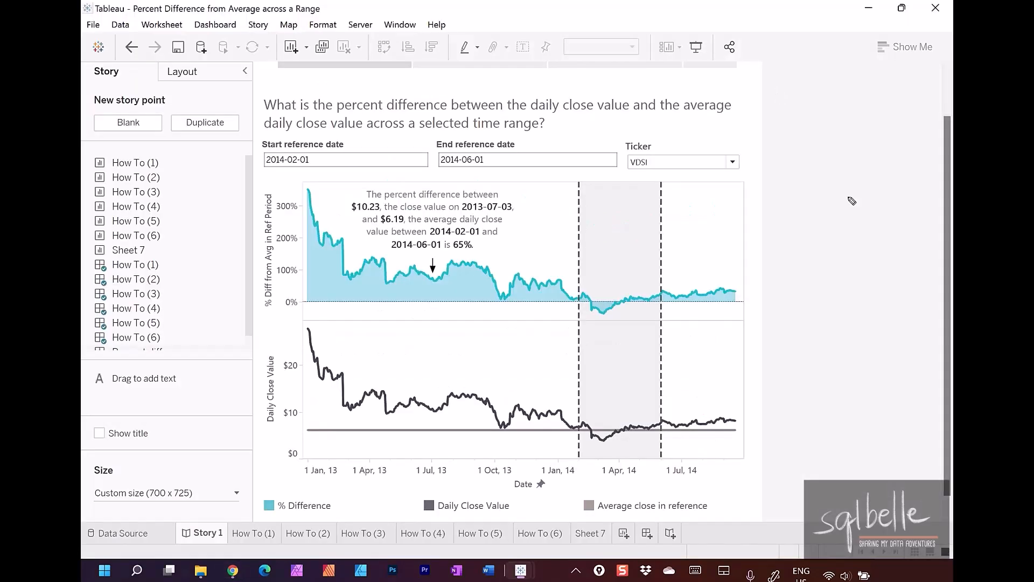
# Step: Mark the start and end reference dates, the shaded reference period and the annotated point on the Story 1 charts in Tableau
pyautogui.moveTo(321, 131)
pyautogui.mouseDown()
pyautogui.moveTo(263, 142)
pyautogui.moveTo(343, 163)
pyautogui.moveTo(328, 133)
pyautogui.mouseUp()
pyautogui.moveTo(482, 134)
pyautogui.mouseDown()
pyautogui.moveTo(429, 176)
pyautogui.moveTo(498, 125)
pyautogui.mouseUp()
pyautogui.moveTo(583, 171); pyautogui.dragTo(570, 483)
pyautogui.moveTo(666, 175); pyautogui.dragTo(648, 454)
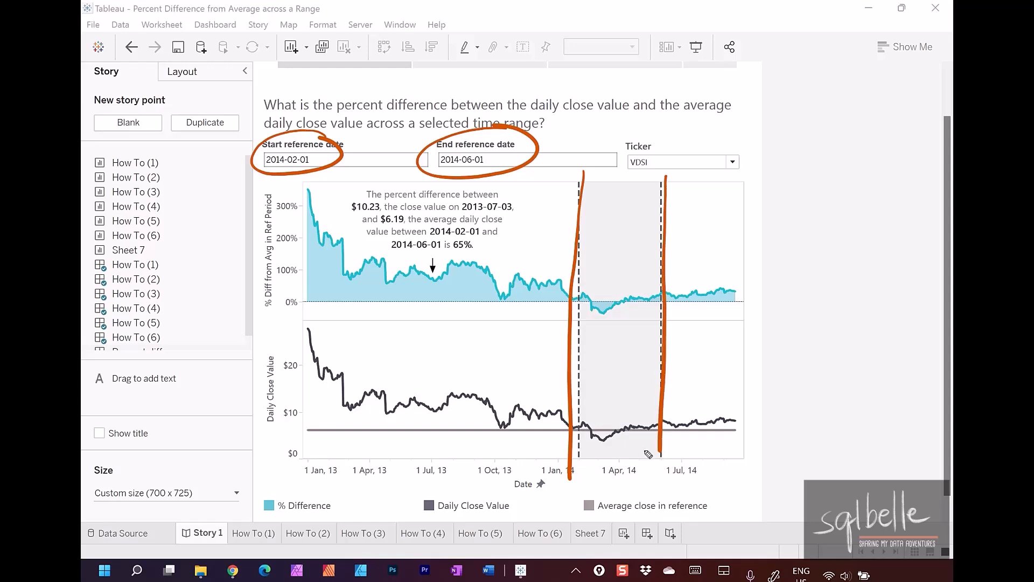
pyautogui.moveTo(585, 324); pyautogui.dragTo(655, 319)
pyautogui.moveTo(395, 334); pyautogui.dragTo(437, 295)
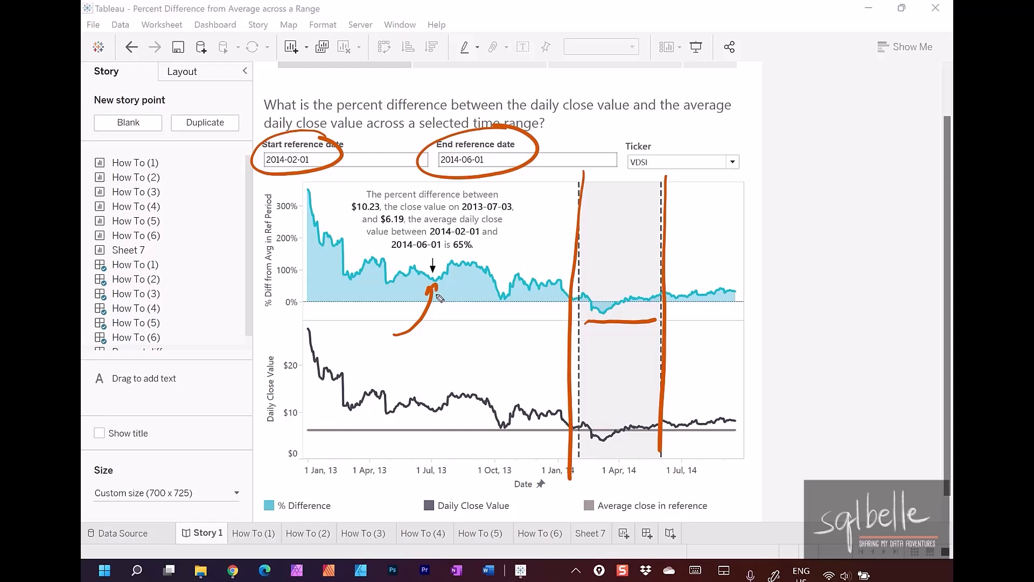
pyautogui.moveTo(430, 239); pyautogui.dragTo(490, 242)
pyautogui.moveTo(391, 257); pyautogui.dragTo(449, 256)
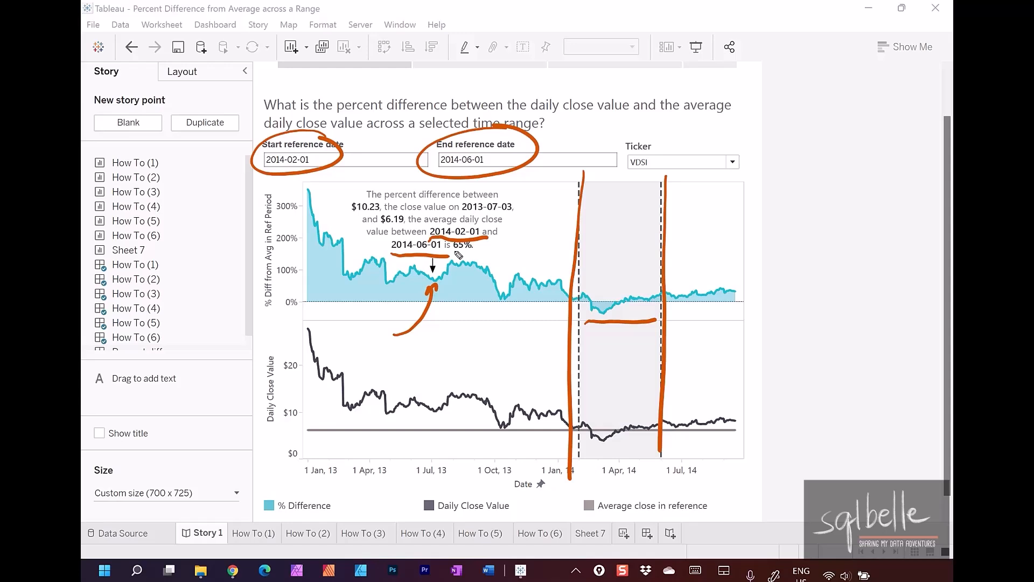
# Step: Write out the percent difference calculation (10.23 − 6.19) / 6.19 over the charts and circle the annotation's date 2013-07-03
pyautogui.moveTo(605, 243)
pyautogui.mouseDown()
pyautogui.moveTo(615, 264)
pyautogui.moveTo(633, 243)
pyautogui.moveTo(630, 263)
pyautogui.mouseUp()
pyautogui.click(624, 265)
pyautogui.moveTo(639, 231); pyautogui.dragTo(656, 256)
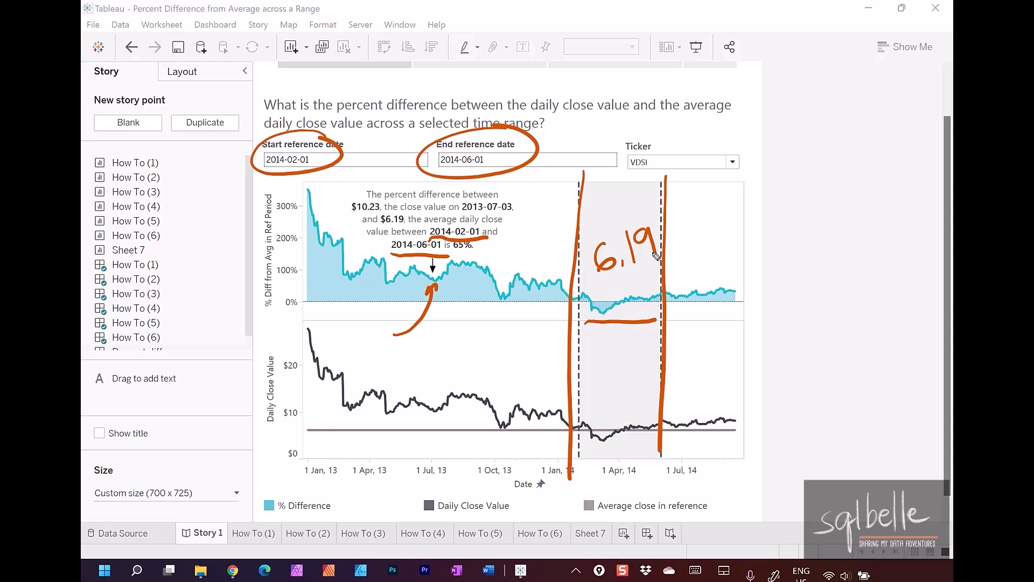
pyautogui.moveTo(516, 198)
pyautogui.mouseDown()
pyautogui.moveTo(455, 214)
pyautogui.moveTo(517, 196)
pyautogui.mouseUp()
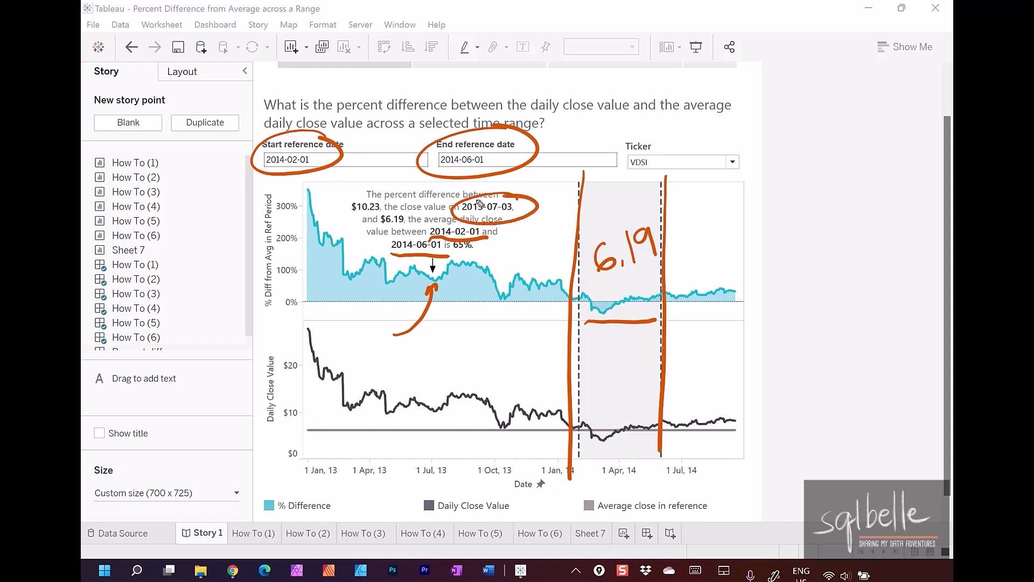
pyautogui.moveTo(368, 352)
pyautogui.mouseDown()
pyautogui.moveTo(369, 381)
pyautogui.moveTo(383, 354)
pyautogui.moveTo(422, 369)
pyautogui.mouseUp()
pyautogui.click(400, 370)
pyautogui.moveTo(424, 348); pyautogui.dragTo(427, 362)
pyautogui.moveTo(725, 226)
pyautogui.mouseDown()
pyautogui.moveTo(723, 263)
pyautogui.moveTo(744, 231)
pyautogui.moveTo(792, 251)
pyautogui.moveTo(838, 228)
pyautogui.moveTo(857, 245)
pyautogui.moveTo(861, 235)
pyautogui.mouseUp()
pyautogui.click(760, 254)
pyautogui.click(879, 242)
pyautogui.moveTo(891, 213); pyautogui.dragTo(892, 246)
pyautogui.moveTo(913, 216); pyautogui.dragTo(910, 247)
pyautogui.moveTo(693, 283); pyautogui.dragTo(949, 251)
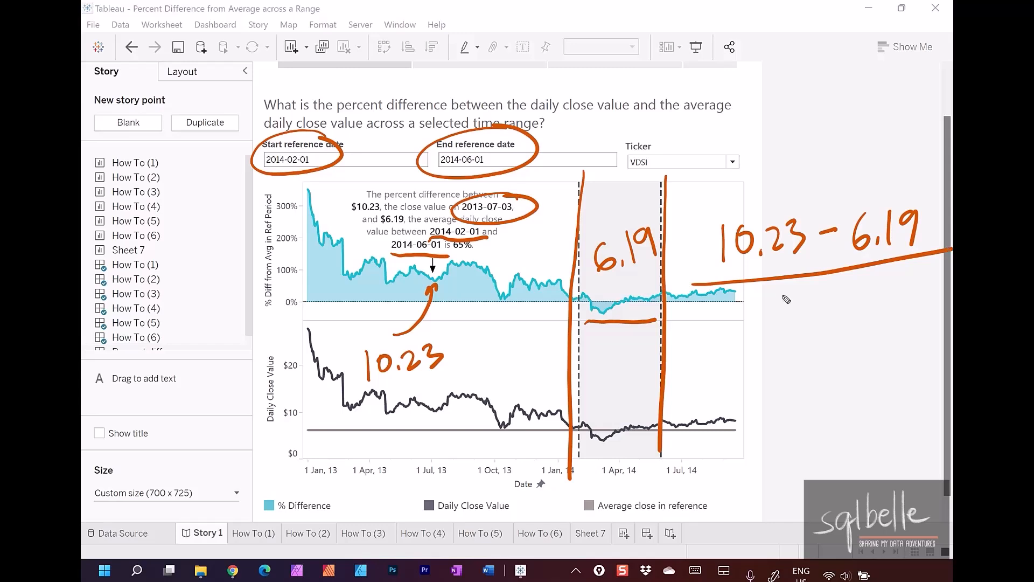
pyautogui.moveTo(822, 296)
pyautogui.mouseDown()
pyautogui.moveTo(804, 319)
pyautogui.moveTo(850, 302)
pyautogui.moveTo(847, 325)
pyautogui.mouseUp()
pyautogui.click(835, 328)
pyautogui.moveTo(878, 303); pyautogui.dragTo(879, 335)
# Step: Mark the 65% difference on the upper chart and point to the Ticker filter, then clear all the drawn annotations
pyautogui.moveTo(492, 325); pyautogui.dragTo(469, 264)
pyautogui.moveTo(468, 274)
pyautogui.mouseDown()
pyautogui.moveTo(472, 260)
pyautogui.moveTo(497, 264)
pyautogui.mouseUp()
pyautogui.moveTo(492, 324)
pyautogui.mouseDown()
pyautogui.moveTo(533, 340)
pyautogui.moveTo(531, 325)
pyautogui.mouseUp()
pyautogui.moveTo(770, 115); pyautogui.dragTo(657, 149)
pyautogui.moveTo(670, 135); pyautogui.dragTo(689, 148)
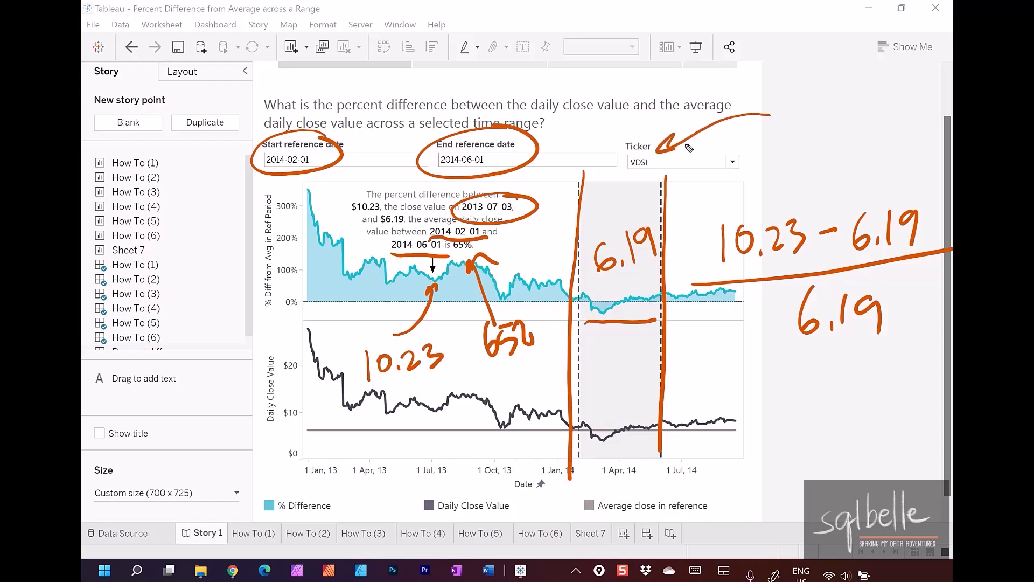
pyautogui.press('Escape')
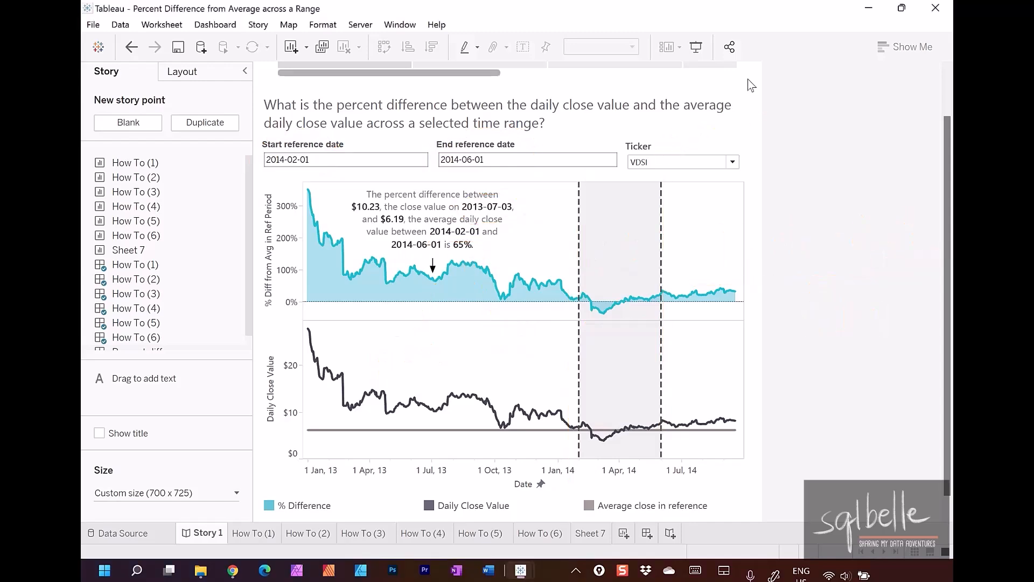
# Step: View the ticker data's underlying rows from the How To (1) worksheet, sorted by Ticker, and examine the dates and adjusted close values
pyautogui.click(222, 161)
pyautogui.hotkey('ctrl', 'shift', 'd')
pyautogui.moveTo(240, 104)
pyautogui.mouseDown()
pyautogui.moveTo(208, 115)
pyautogui.moveTo(229, 107)
pyautogui.mouseUp()
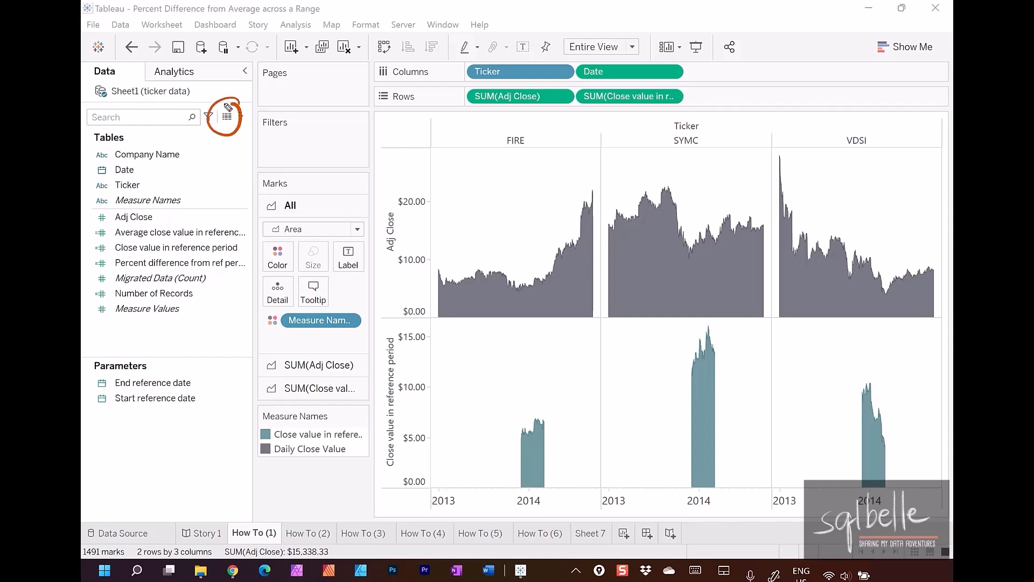
pyautogui.press('Escape')
pyautogui.click(227, 116)
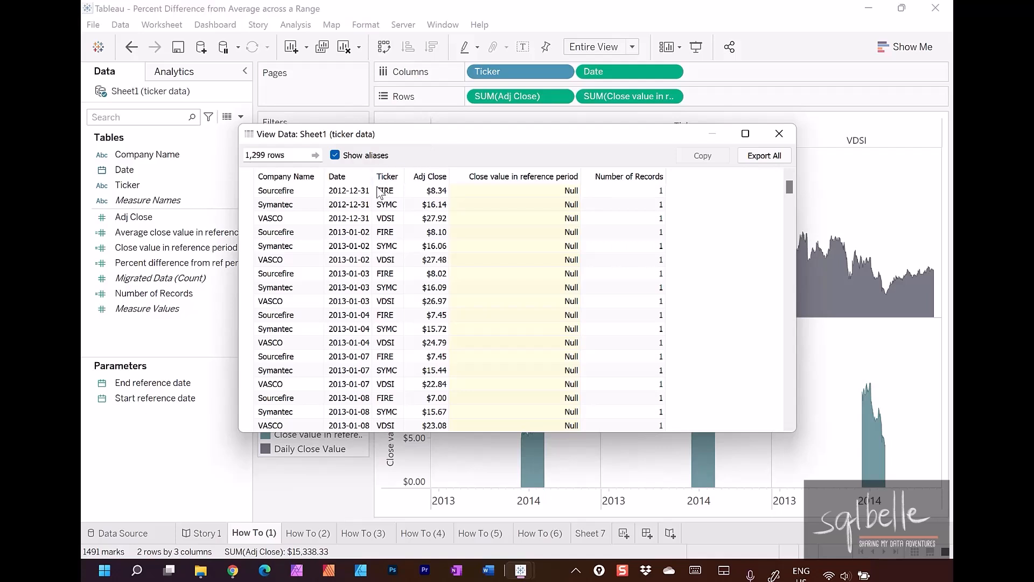
pyautogui.click(386, 175)
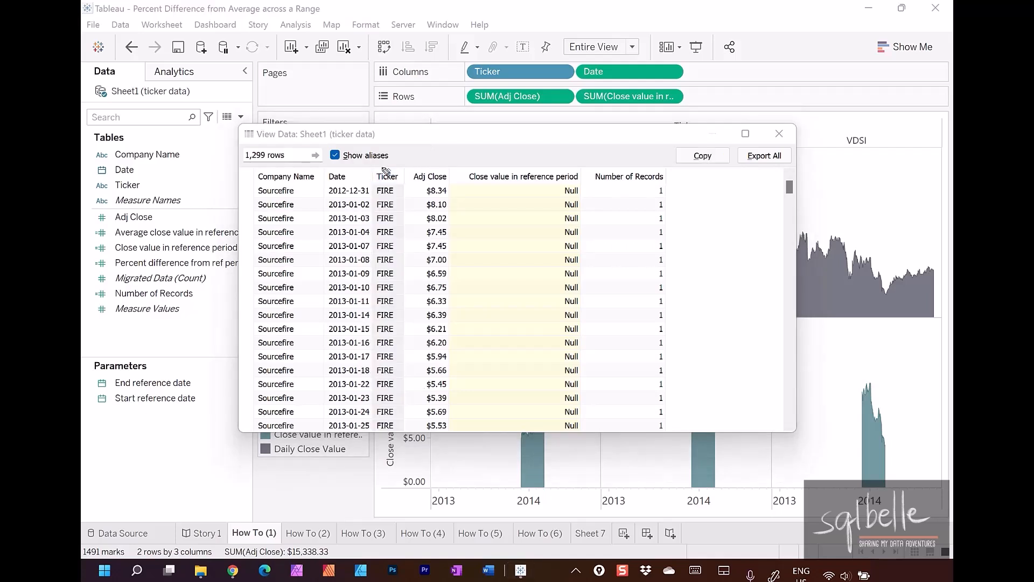
pyautogui.moveTo(323, 197)
pyautogui.mouseDown()
pyautogui.moveTo(380, 198)
pyautogui.moveTo(441, 164)
pyautogui.moveTo(425, 156)
pyautogui.moveTo(438, 170)
pyautogui.mouseUp()
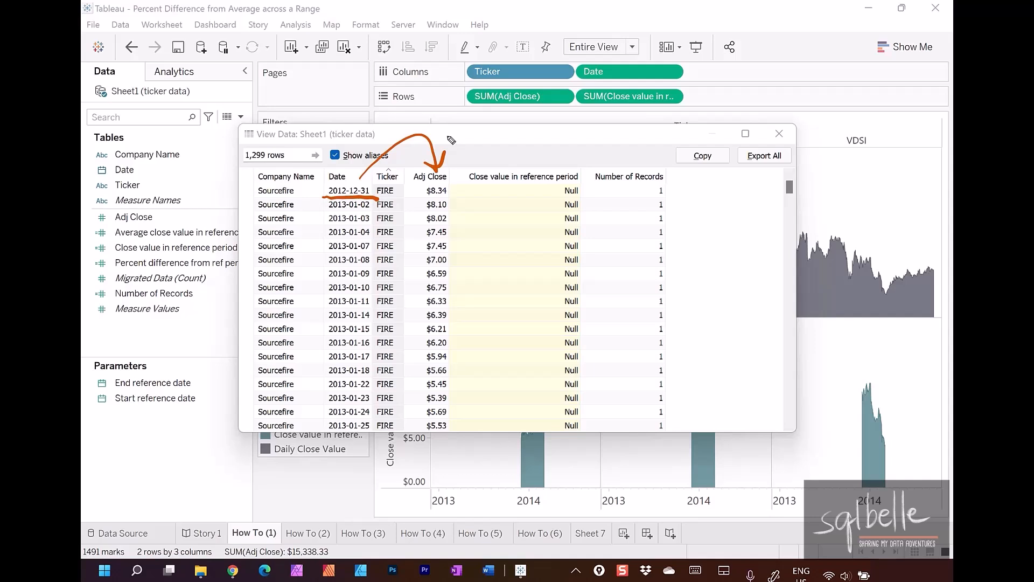
pyautogui.moveTo(322, 214)
pyautogui.mouseDown()
pyautogui.moveTo(377, 215)
pyautogui.moveTo(334, 229)
pyautogui.moveTo(385, 232)
pyautogui.mouseUp()
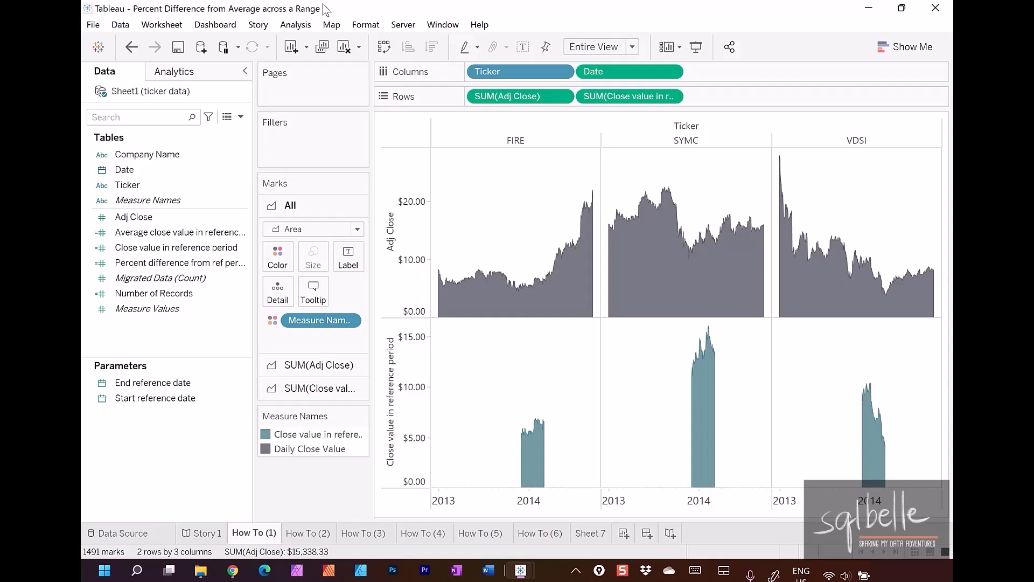
# Step: Export the data source's Migrated Data table to the LOD folder as the CSV file "ticker data"
pyautogui.rightClick(189, 91)
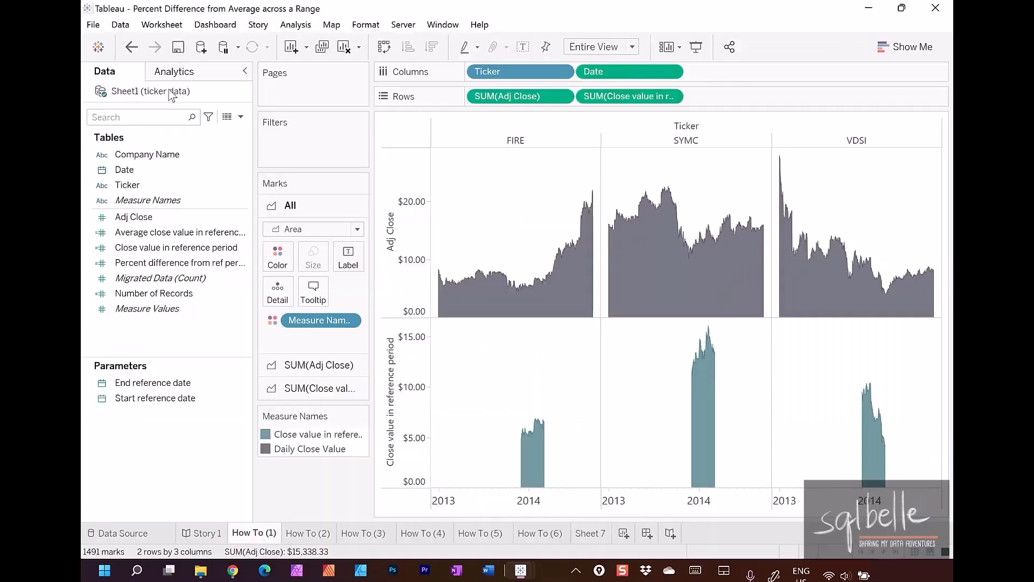
pyautogui.rightClick(137, 87)
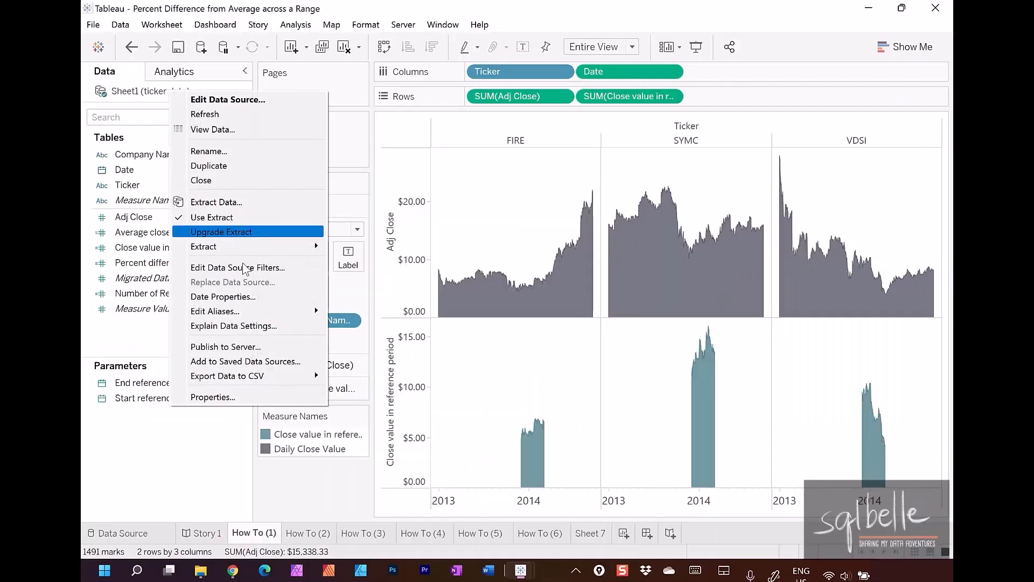
pyautogui.moveTo(245, 511)
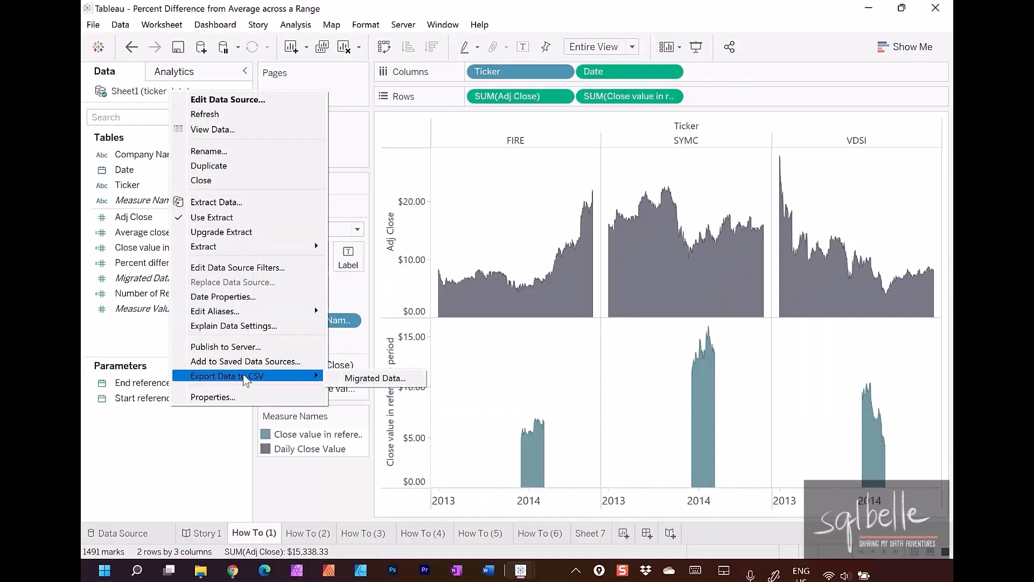
pyautogui.click(362, 378)
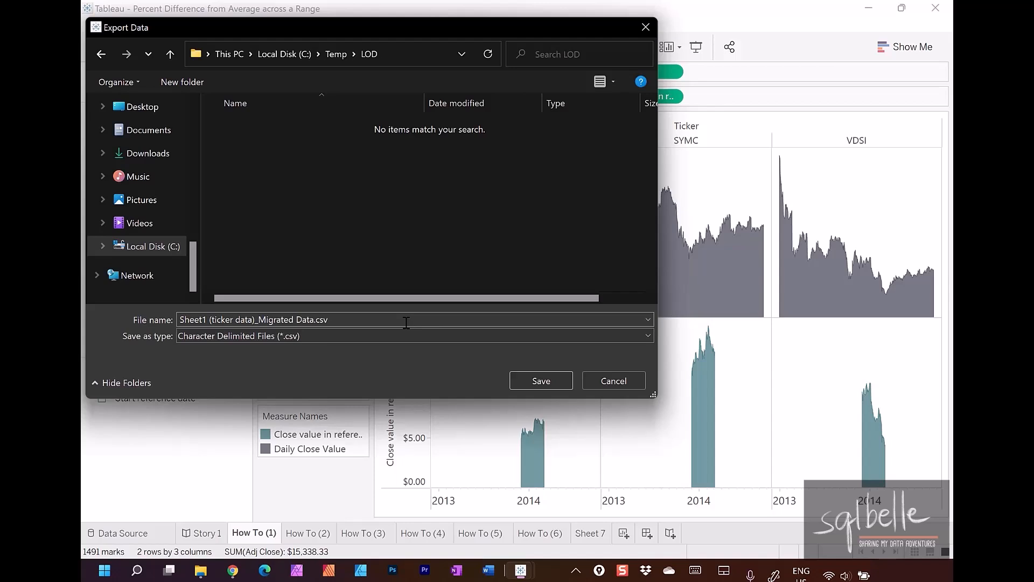
pyautogui.click(407, 323)
pyautogui.write('ticker.csv')
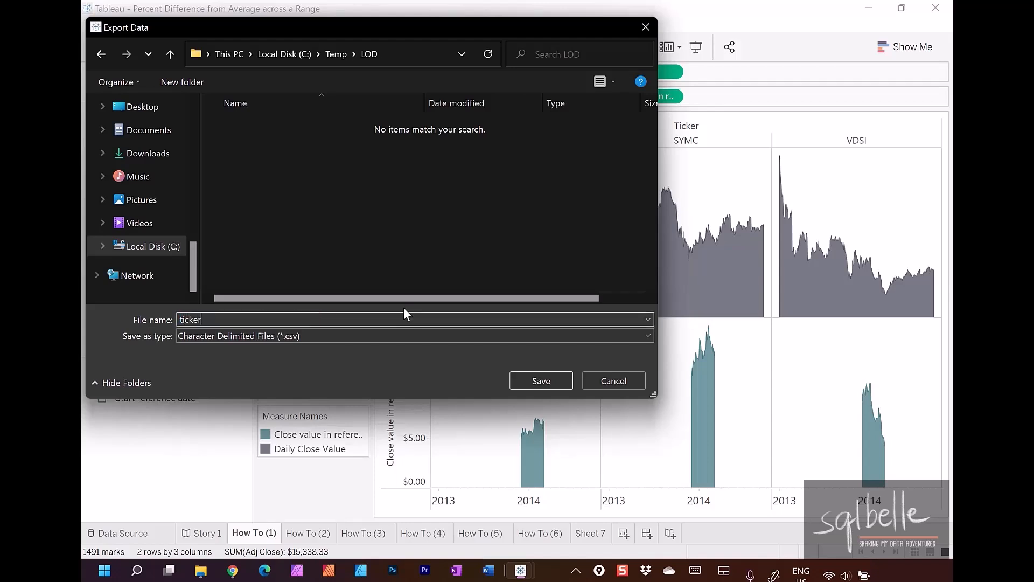
pyautogui.press('Return')
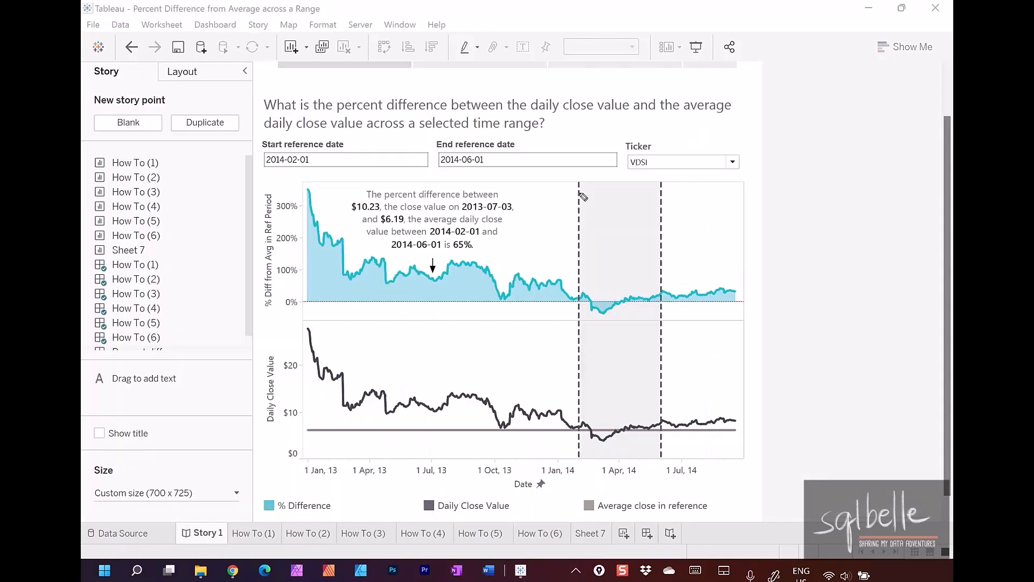
# Step: Point out the daily close line, the reference period's boundaries, the two reference dates and the Ticker filter on Story 1
pyautogui.moveTo(780, 357); pyautogui.dragTo(716, 416)
pyautogui.moveTo(715, 389); pyautogui.dragTo(735, 398)
pyautogui.moveTo(580, 184); pyautogui.dragTo(585, 461)
pyautogui.moveTo(668, 187); pyautogui.dragTo(661, 487)
pyautogui.moveTo(315, 142)
pyautogui.mouseDown()
pyautogui.moveTo(353, 168)
pyautogui.moveTo(337, 140)
pyautogui.mouseUp()
pyautogui.moveTo(474, 135)
pyautogui.mouseDown()
pyautogui.moveTo(531, 148)
pyautogui.moveTo(439, 143)
pyautogui.mouseUp()
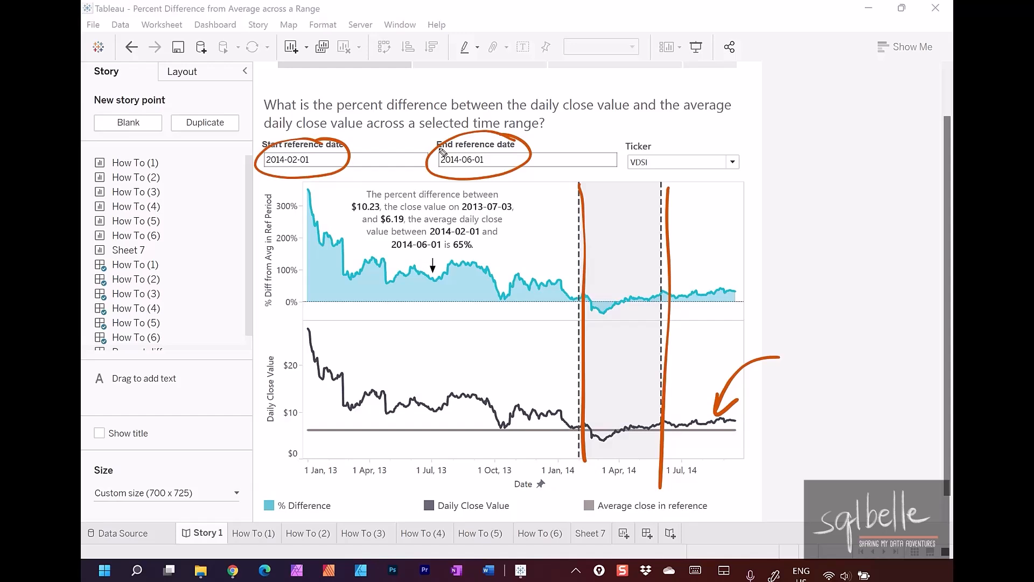
pyautogui.moveTo(782, 122)
pyautogui.mouseDown()
pyautogui.moveTo(689, 163)
pyautogui.moveTo(702, 166)
pyautogui.mouseUp()
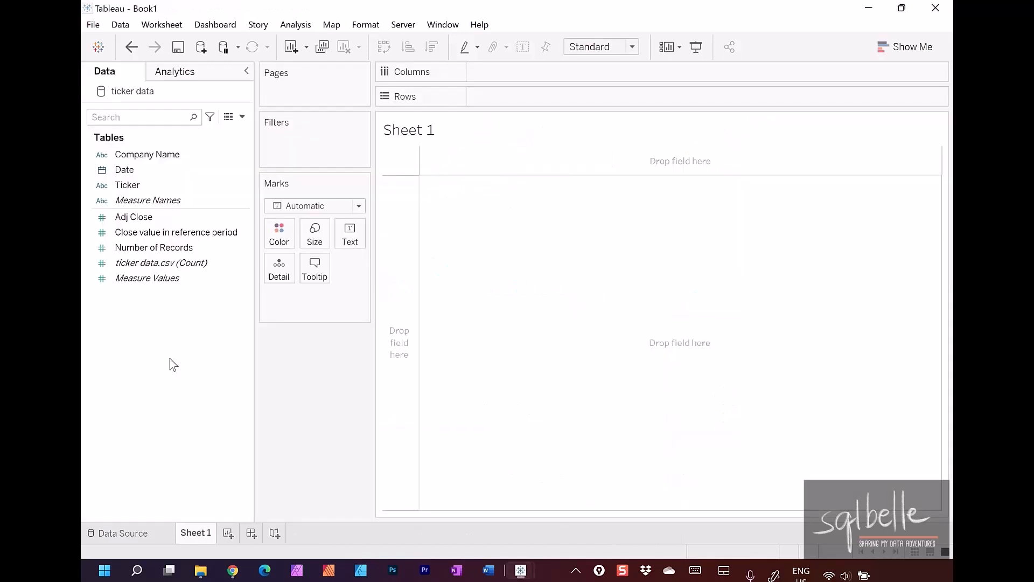
# Step: Build a line chart on Sheet 1 with continuous Date on Columns and the sum of Adj Close on Rows
pyautogui.moveTo(133, 170); pyautogui.dragTo(563, 72)
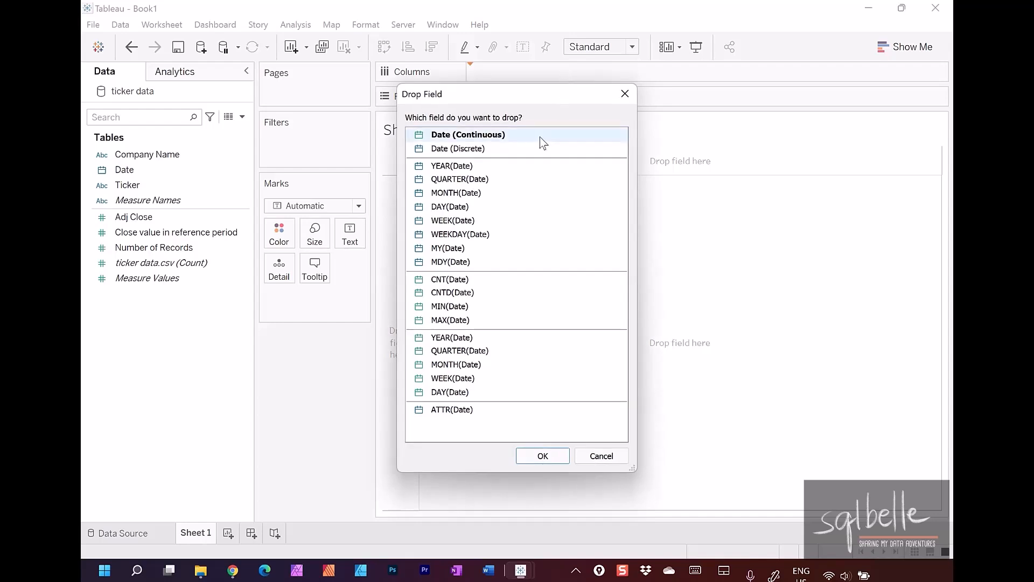
pyautogui.click(539, 457)
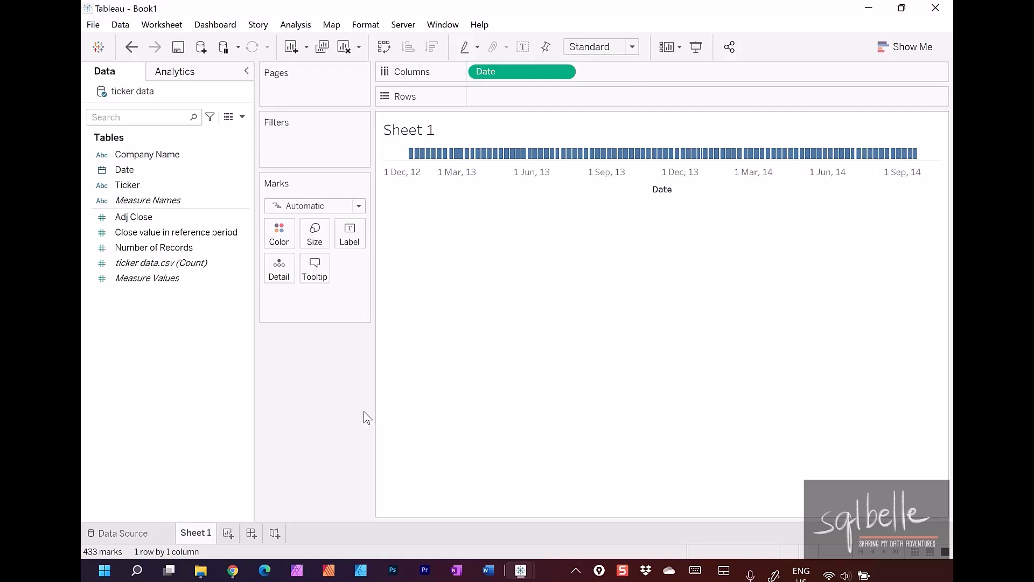
pyautogui.moveTo(148, 218); pyautogui.dragTo(531, 97)
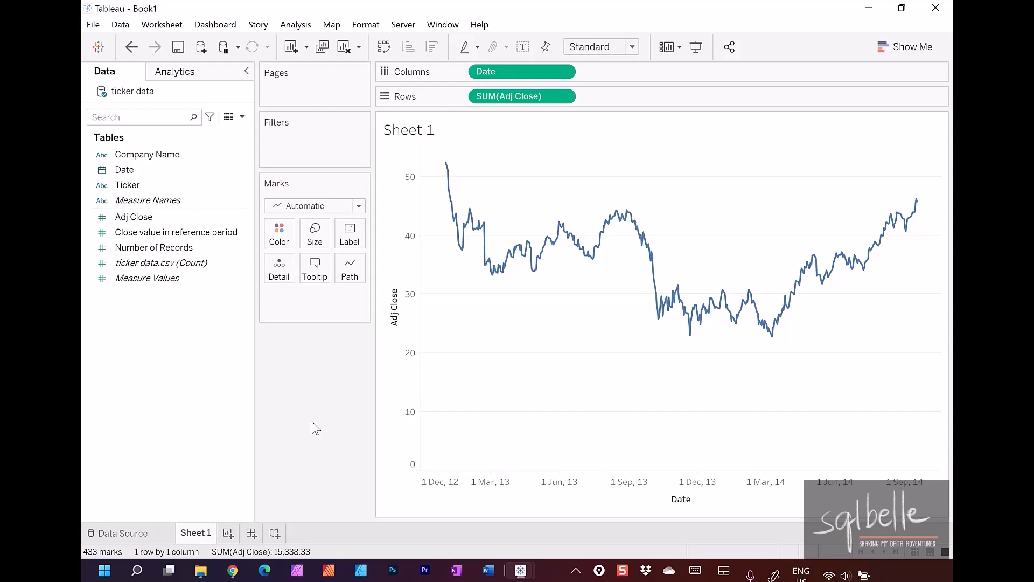
# Step: Show a filter for Ticker and place its card below the Marks card
pyautogui.rightClick(141, 188)
pyautogui.click(167, 213)
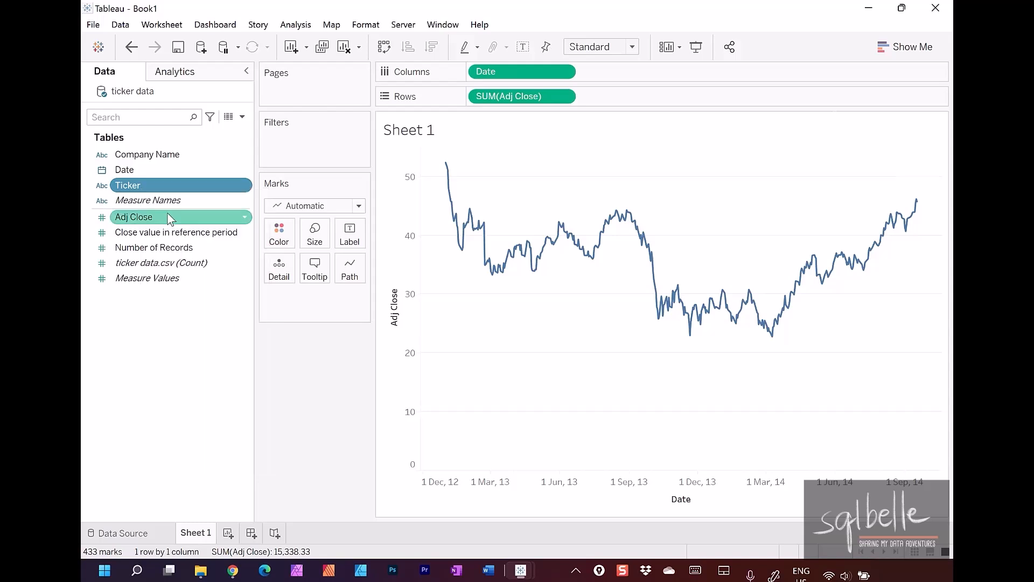
pyautogui.moveTo(878, 122); pyautogui.dragTo(319, 332)
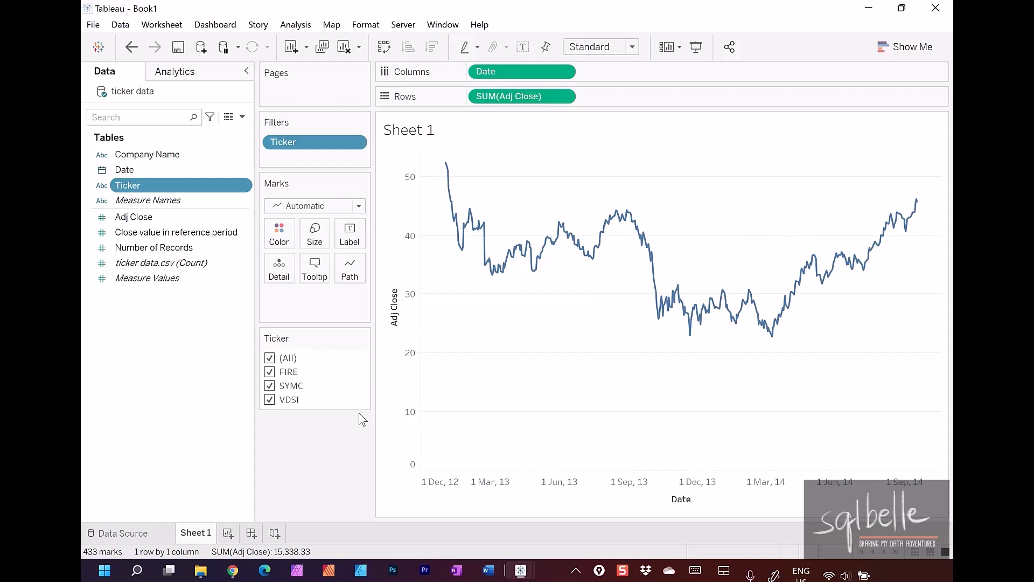
# Step: Change the Ticker filter to a single-value dropdown and filter the chart to VDSI
pyautogui.moveTo(358, 364)
pyautogui.click(363, 338)
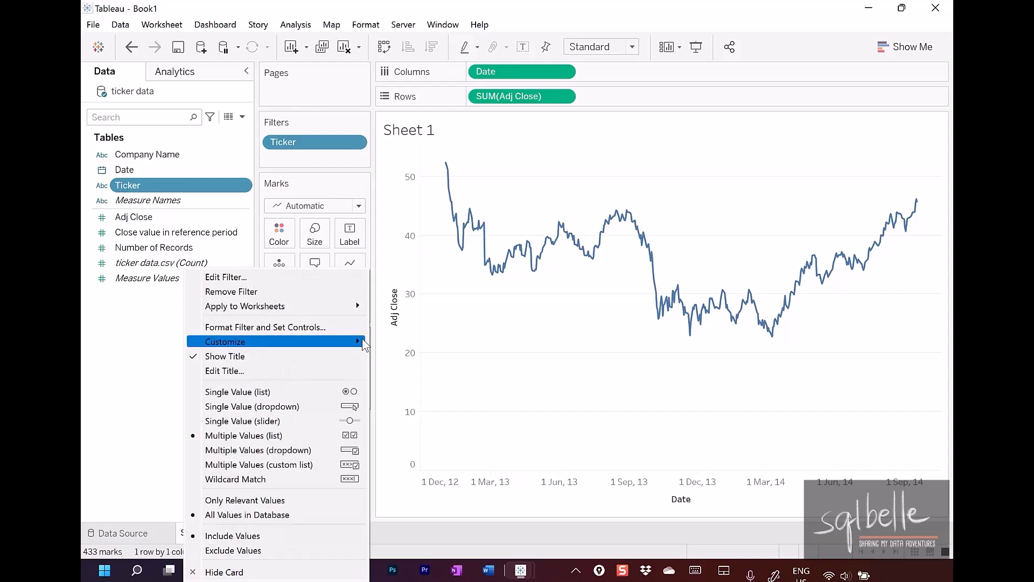
pyautogui.click(303, 403)
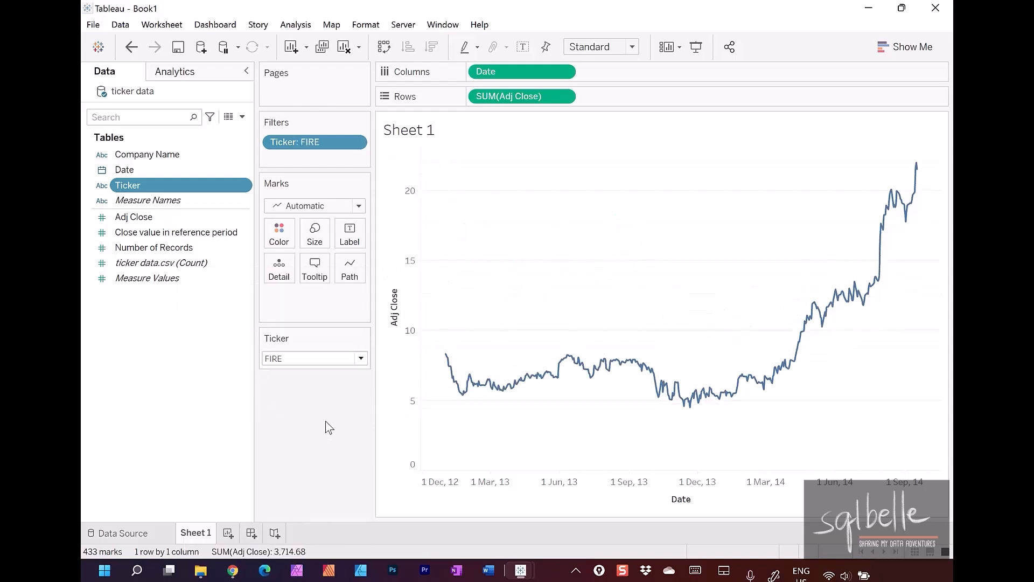
pyautogui.click(312, 359)
pyautogui.click(296, 417)
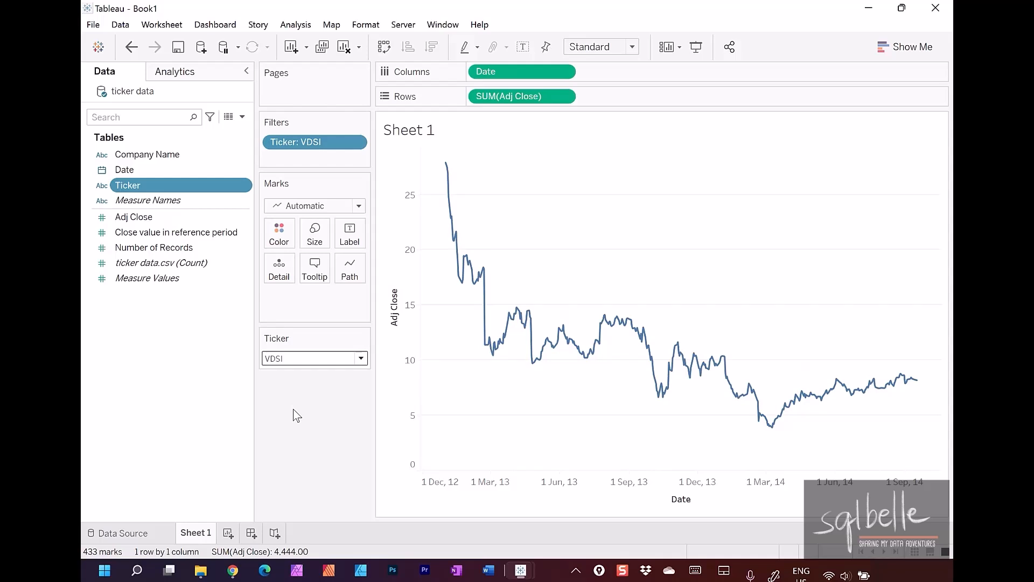
# Step: Create a parameter named Start Date with the Date data type and a current value of 2014-02-01
pyautogui.click(243, 118)
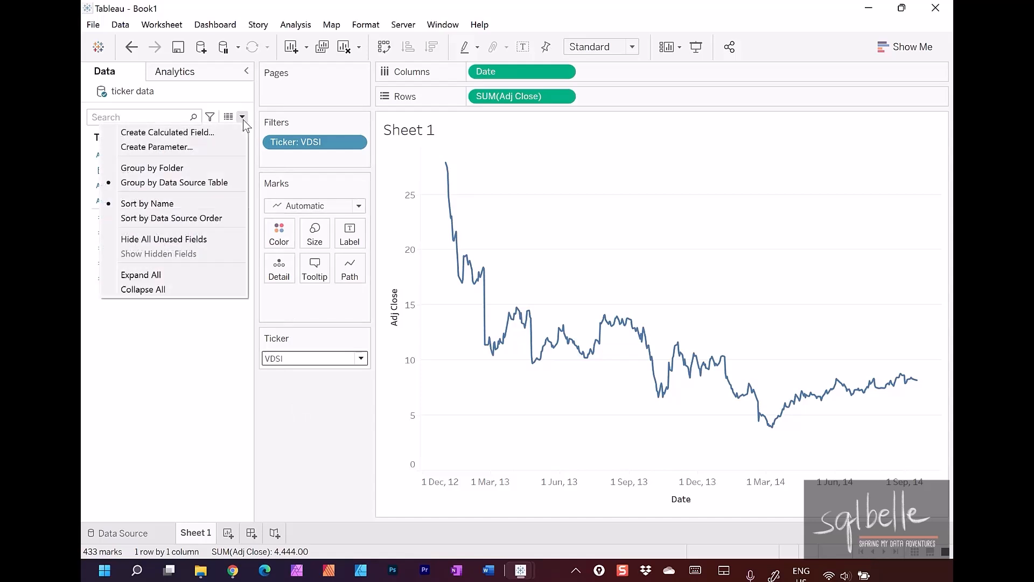
pyautogui.click(232, 147)
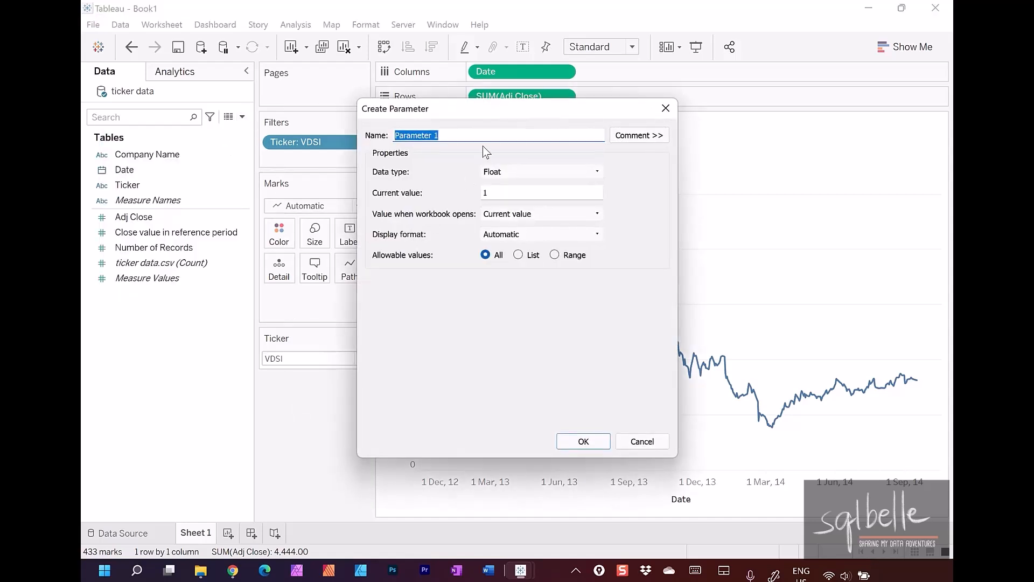
pyautogui.write('Start Date')
pyautogui.click(496, 170)
pyautogui.click(499, 224)
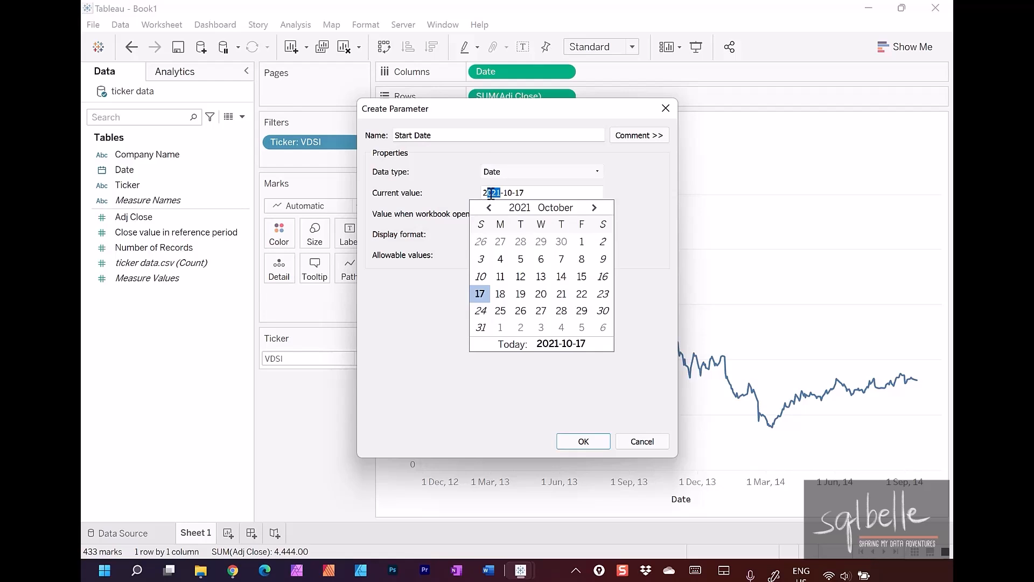
pyautogui.write('2014')
pyautogui.click(557, 209)
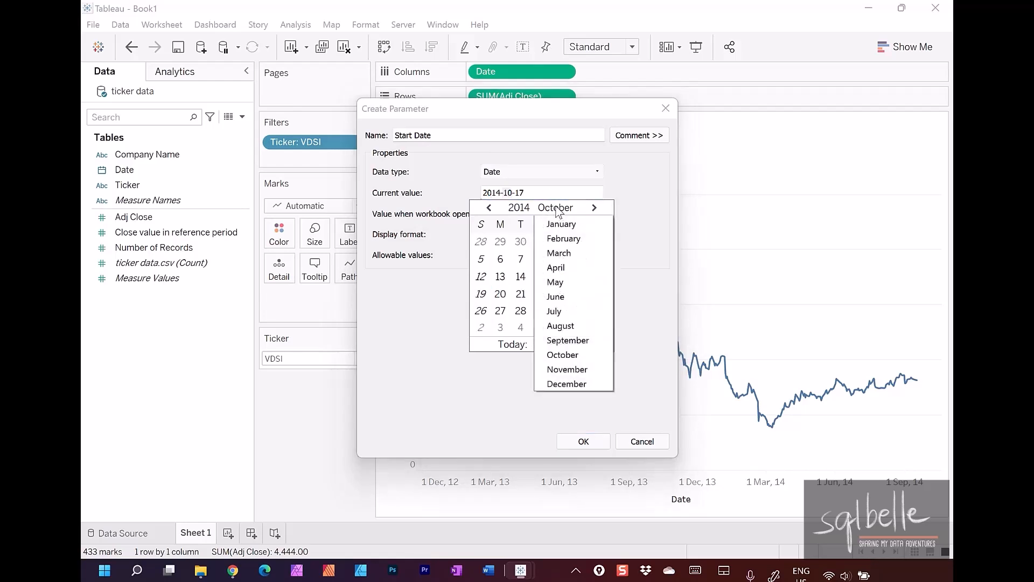
pyautogui.click(564, 238)
pyautogui.click(571, 441)
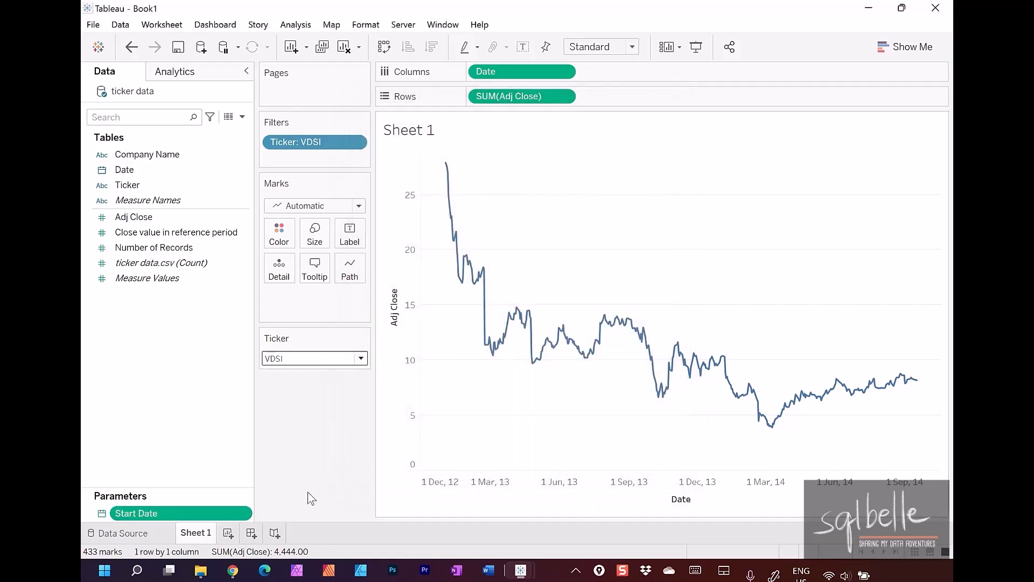
# Step: Duplicate the Start Date parameter, rename the copy End Date and set its current value to 2014-06-01
pyautogui.rightClick(164, 510)
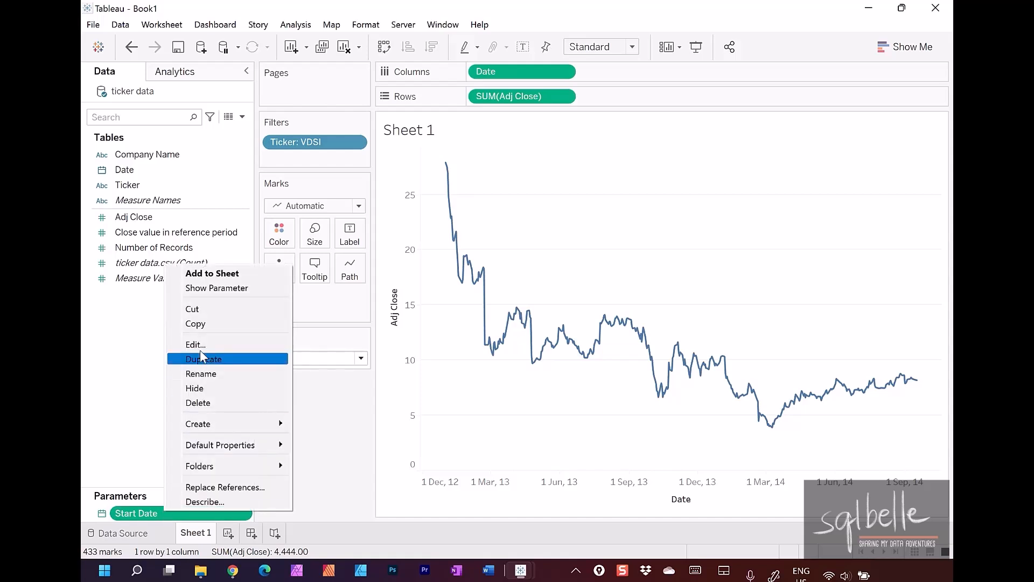
pyautogui.click(210, 364)
pyautogui.rightClick(165, 515)
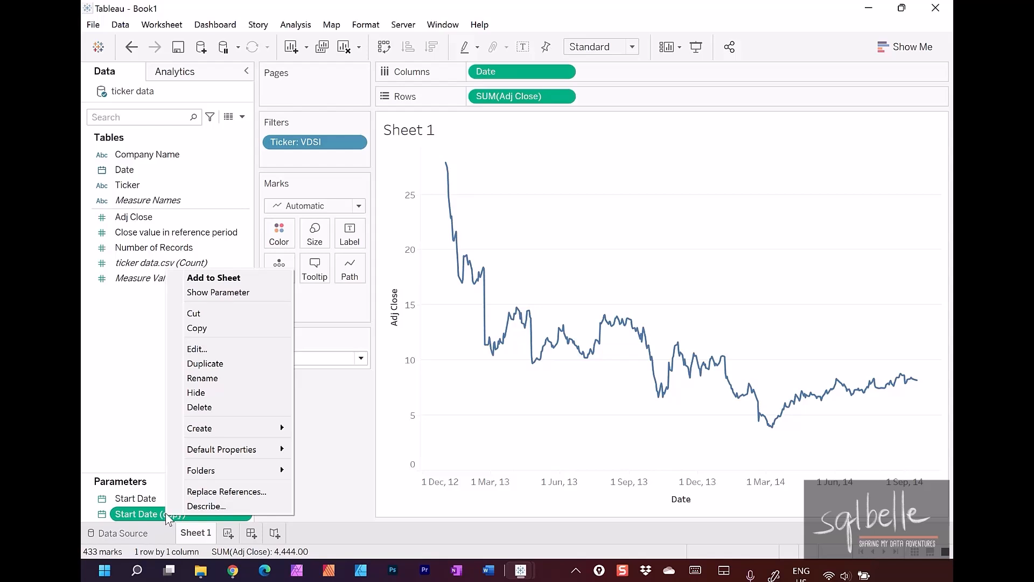
pyautogui.click(231, 349)
pyautogui.write('End ')
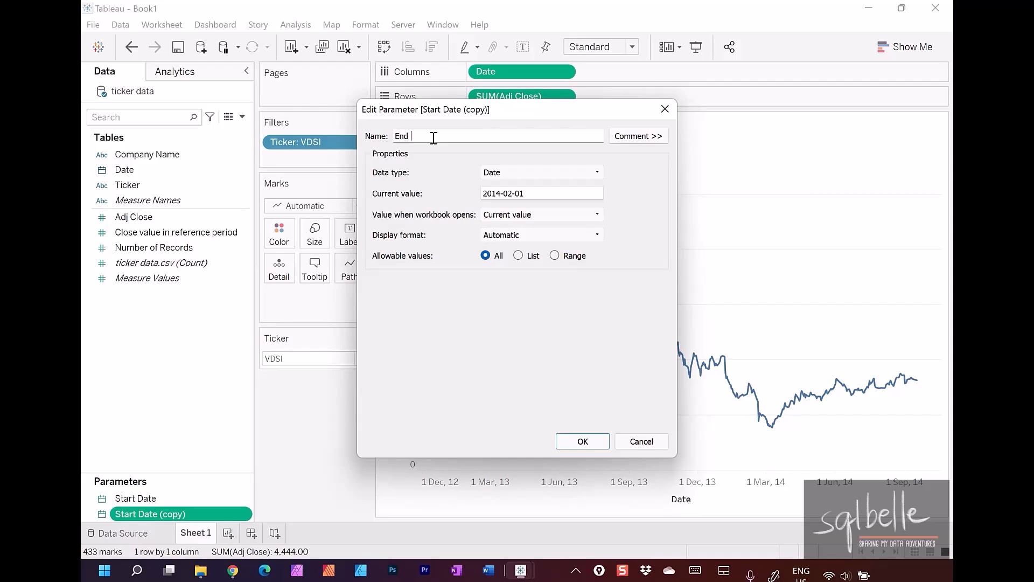
pyautogui.write('Date')
pyautogui.click(545, 191)
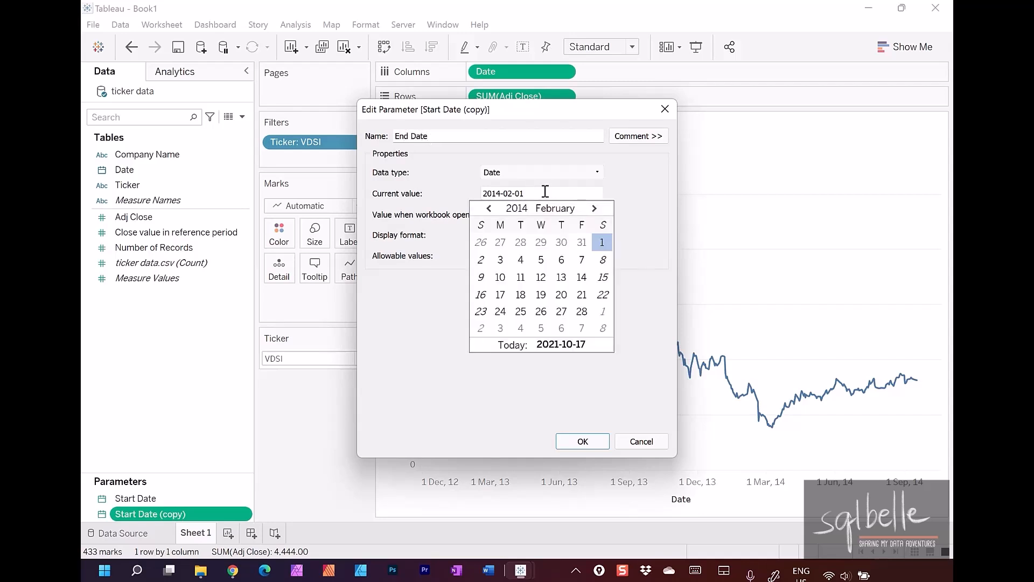
pyautogui.click(563, 209)
pyautogui.click(550, 295)
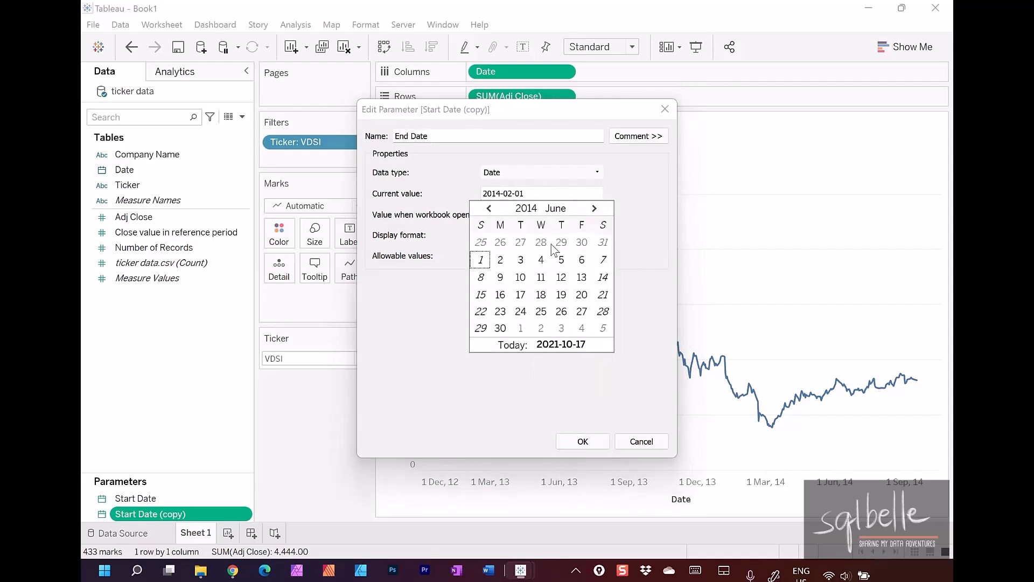
pyautogui.click(481, 259)
pyautogui.click(597, 444)
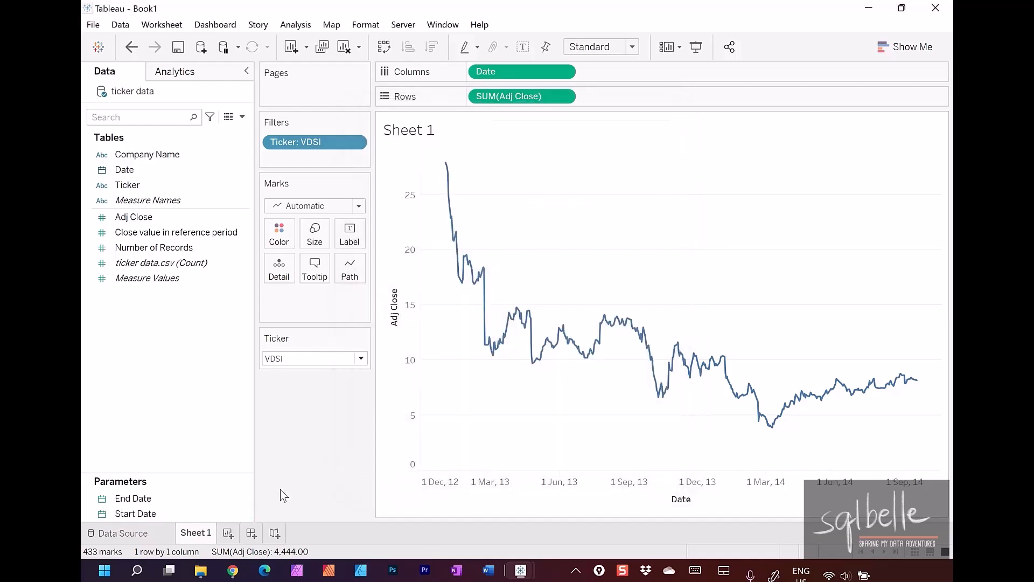
# Step: Show the controls for both the Start Date and End Date parameters on Sheet 1
pyautogui.click(208, 498)
pyautogui.keyDown('ctrl'); pyautogui.click(164, 512); pyautogui.keyUp('ctrl')
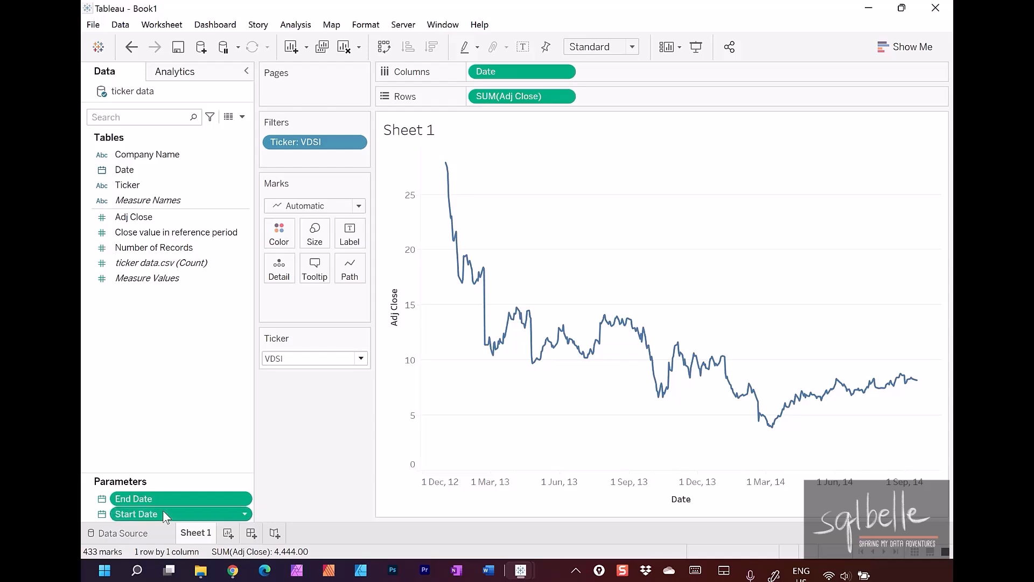
pyautogui.rightClick(166, 499)
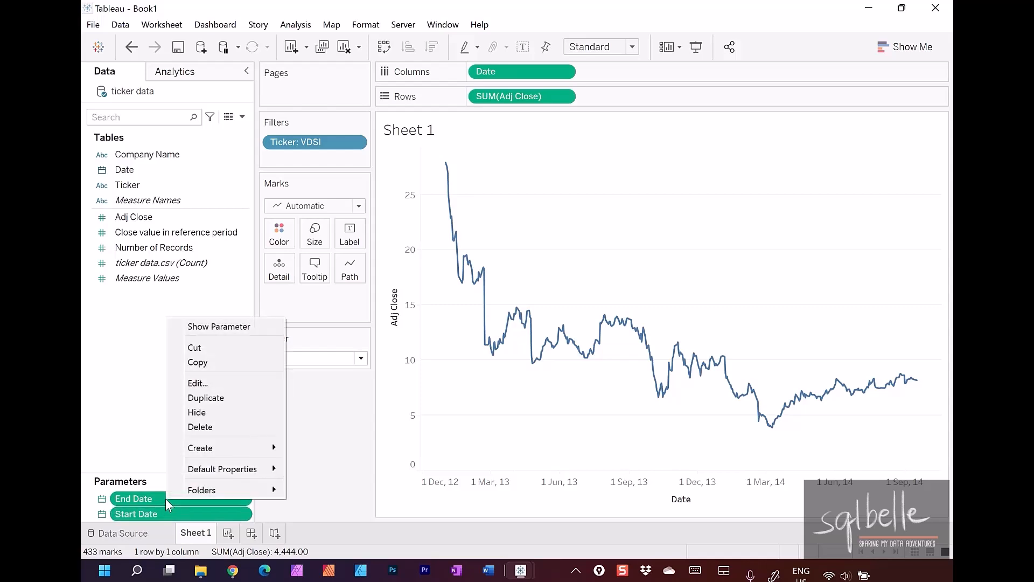
pyautogui.click(243, 327)
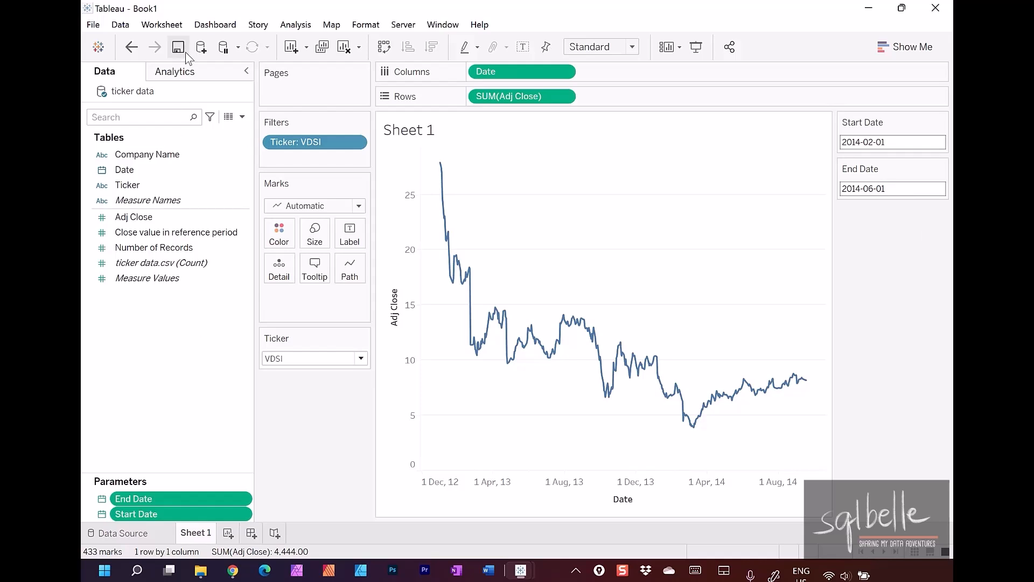
# Step: Add a table-wide reference band on Date that runs from the Start Date parameter to the End Date parameter
pyautogui.click(175, 71)
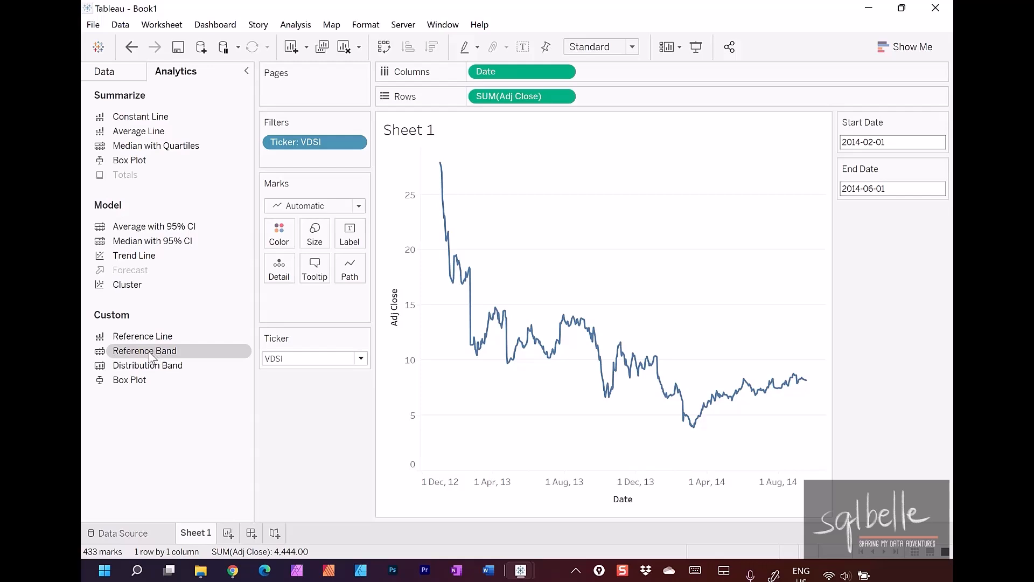
pyautogui.moveTo(167, 350); pyautogui.dragTo(515, 220)
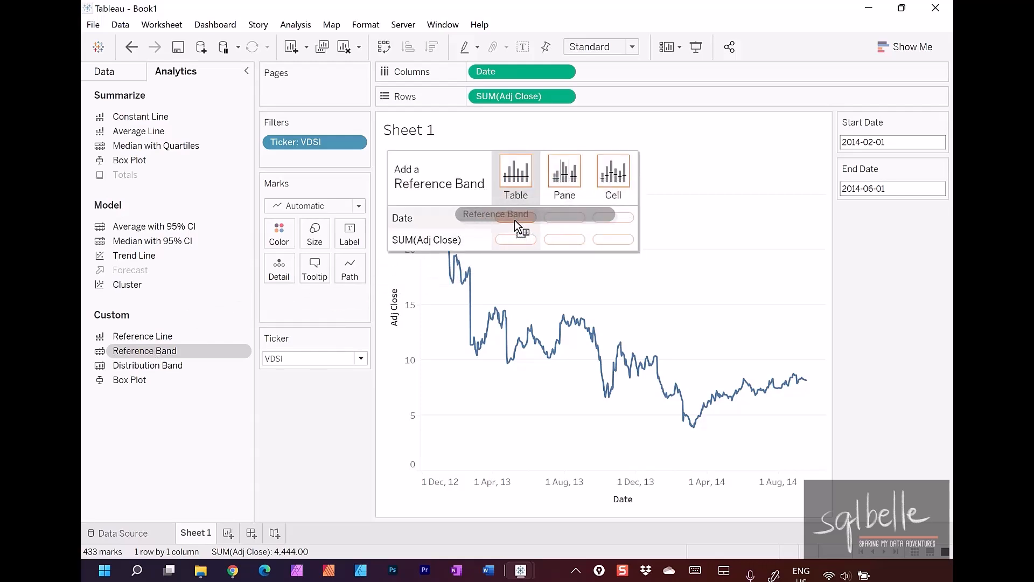
pyautogui.moveTo(515, 220)
pyautogui.mouseDown()
pyautogui.moveTo(514, 160)
pyautogui.moveTo(517, 255)
pyautogui.moveTo(515, 222)
pyautogui.mouseUp()
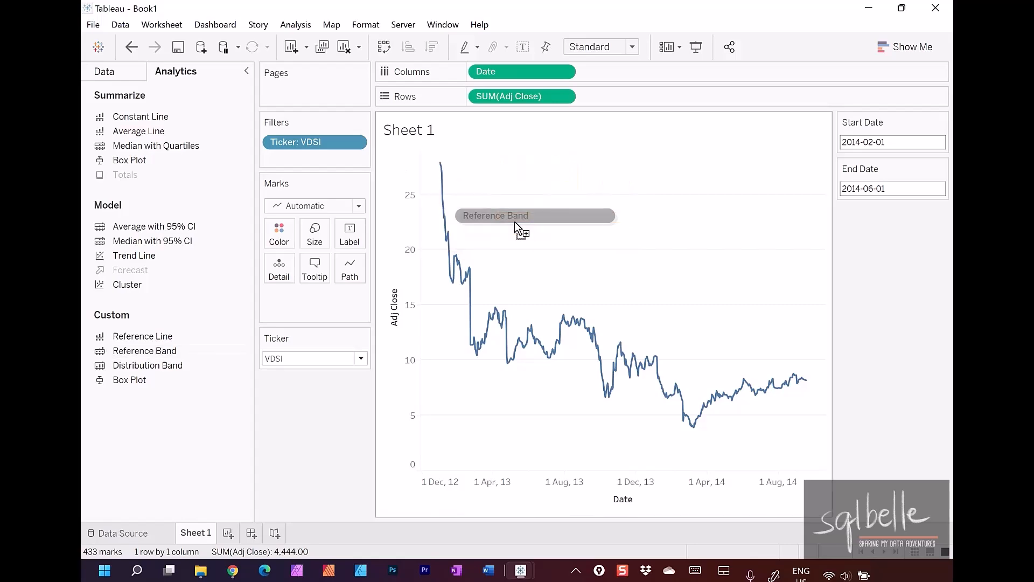
pyautogui.moveTo(508, 101); pyautogui.dragTo(311, 95)
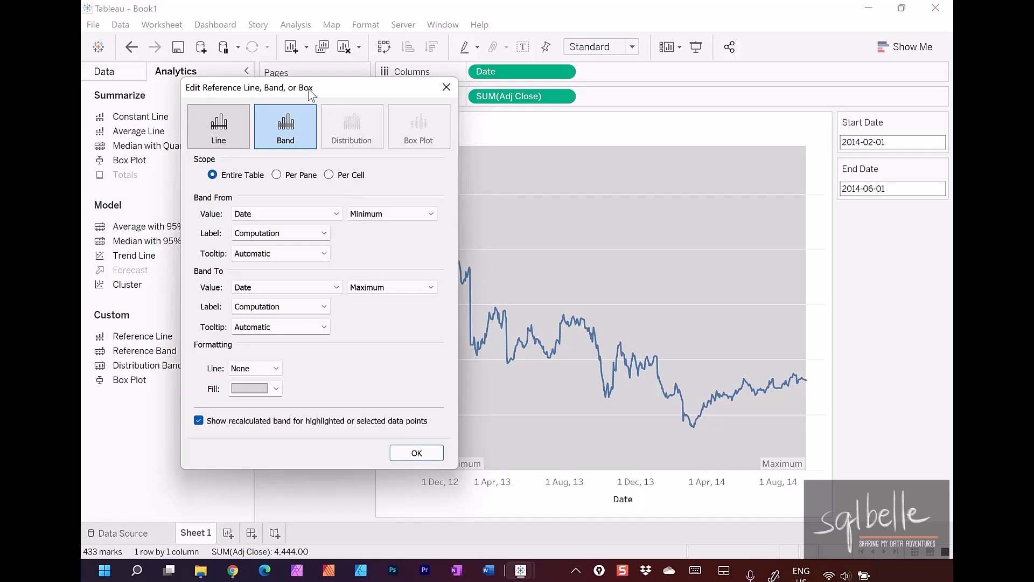
pyautogui.click(274, 216)
pyautogui.click(273, 247)
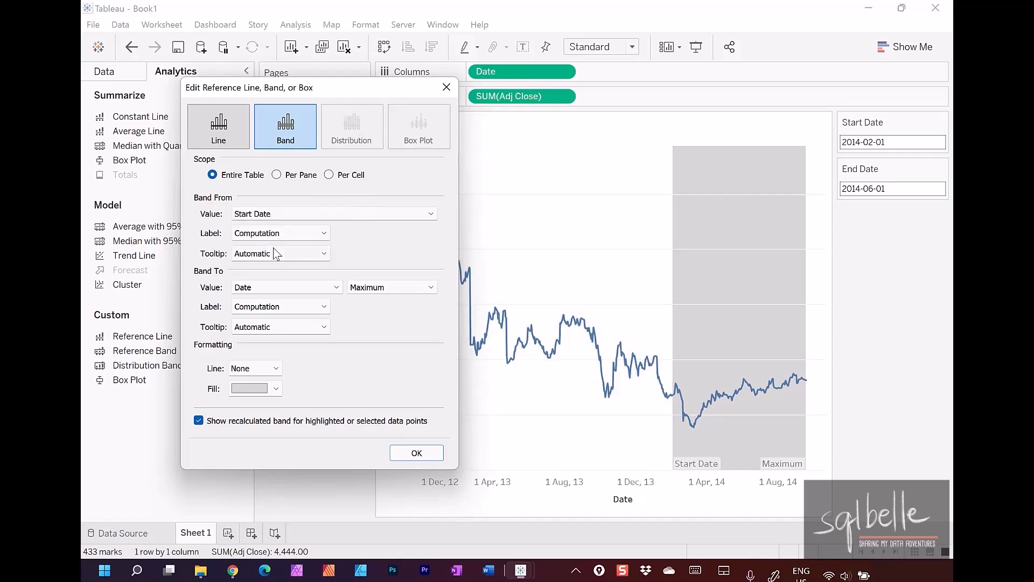
pyautogui.moveTo(499, 235)
pyautogui.mouseDown()
pyautogui.moveTo(665, 230)
pyautogui.moveTo(658, 241)
pyautogui.mouseUp()
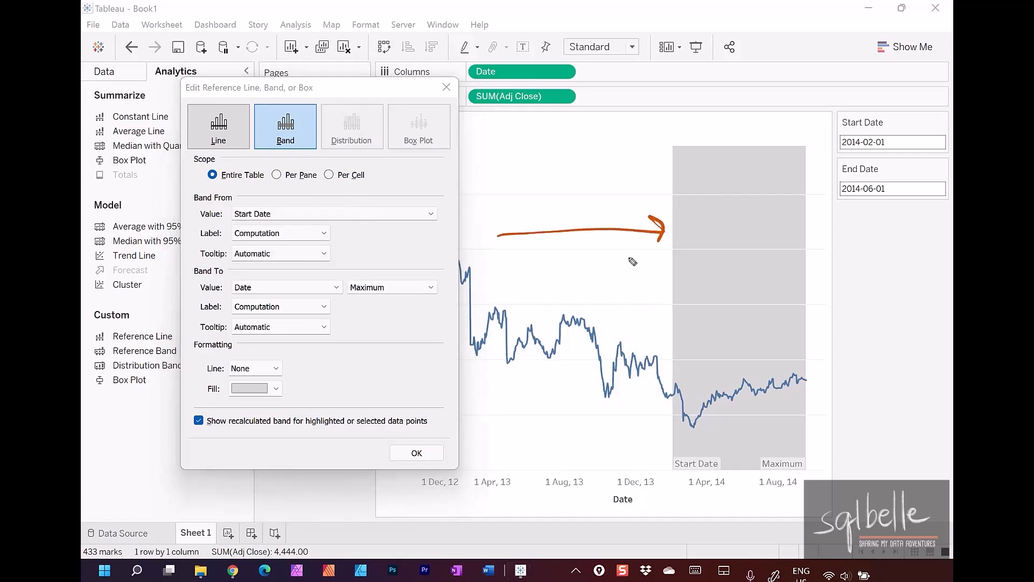
pyautogui.click(296, 290)
pyautogui.click(296, 307)
# Step: Point out the band's Start Date and End Date labels and the two Label settings that control them
pyautogui.moveTo(717, 450)
pyautogui.mouseDown()
pyautogui.moveTo(700, 453)
pyautogui.moveTo(712, 488)
pyautogui.moveTo(725, 453)
pyautogui.mouseUp()
pyautogui.moveTo(796, 449)
pyautogui.mouseDown()
pyautogui.moveTo(756, 456)
pyautogui.moveTo(802, 459)
pyautogui.mouseUp()
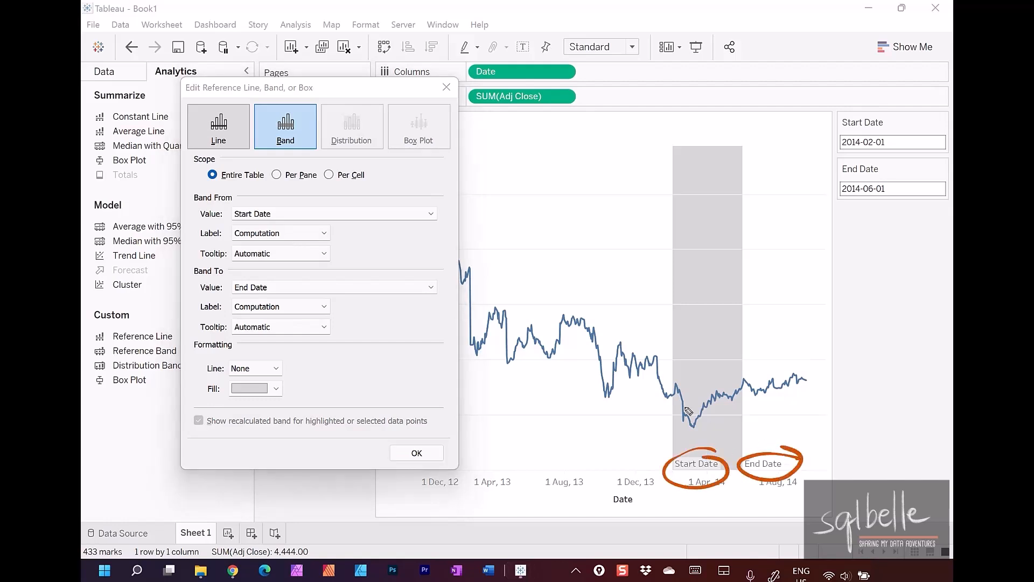
pyautogui.moveTo(344, 195)
pyautogui.mouseDown()
pyautogui.moveTo(297, 237)
pyautogui.moveTo(324, 241)
pyautogui.mouseUp()
pyautogui.moveTo(332, 345); pyautogui.dragTo(290, 303)
pyautogui.moveTo(299, 305)
pyautogui.mouseDown()
pyautogui.moveTo(298, 316)
pyautogui.moveTo(316, 302)
pyautogui.mouseUp()
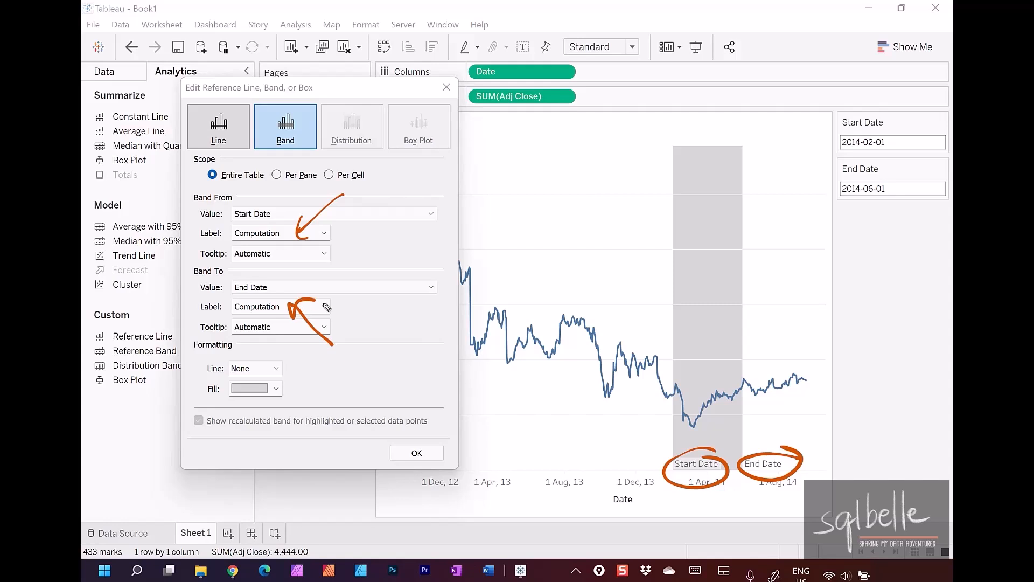
pyautogui.press('Escape')
# Step: Turn off the labels at both ends of the reference band and apply the band settings
pyautogui.click(296, 230)
pyautogui.click(286, 243)
pyautogui.click(281, 313)
pyautogui.click(268, 318)
pyautogui.click(417, 455)
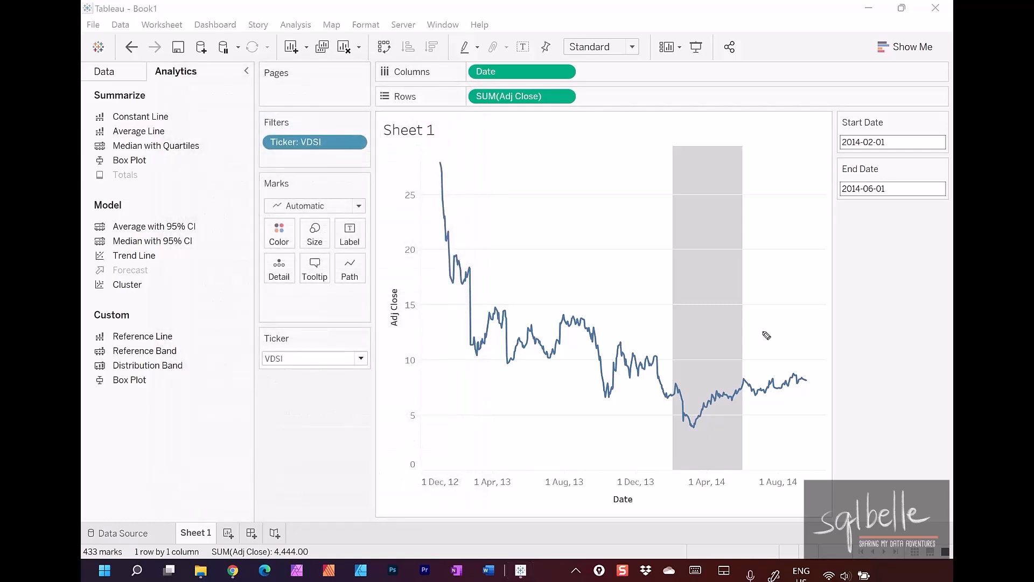
# Step: Remove the grid lines from the line chart through its line formatting
pyautogui.click(374, 25)
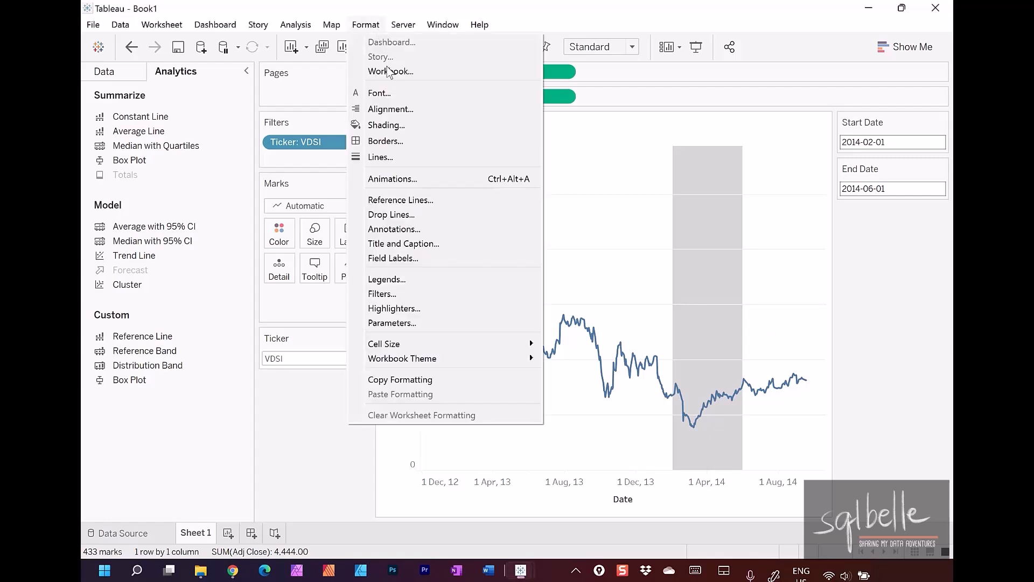
pyautogui.click(384, 164)
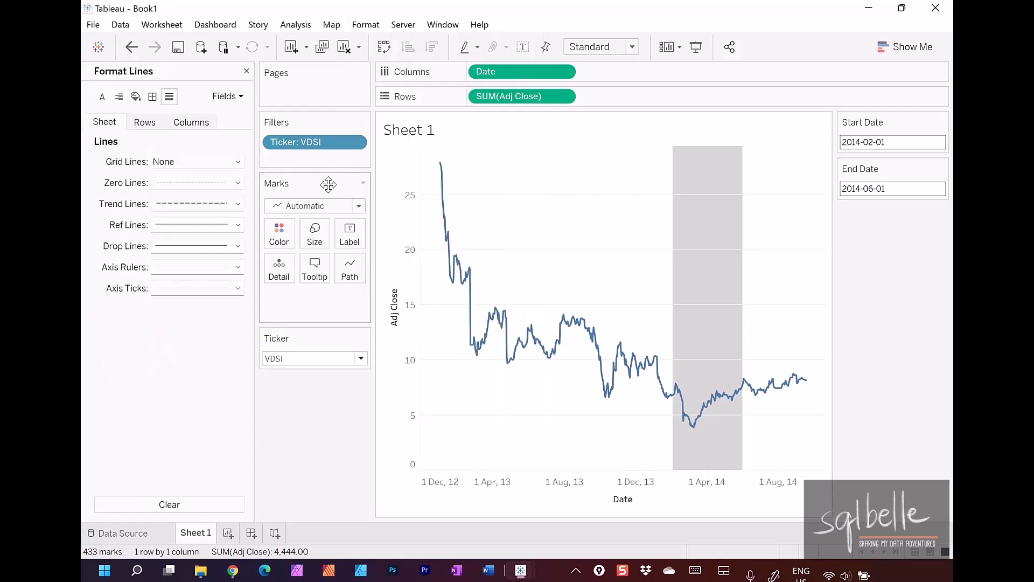
pyautogui.click(181, 163)
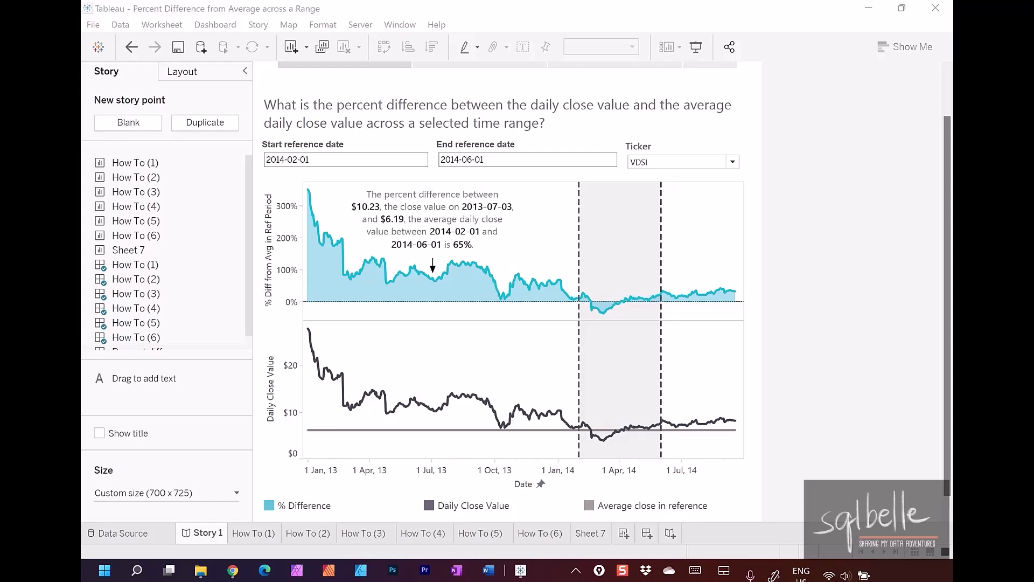
# Step: Create a parameter named Selected Date with the Date data type and a current value in early July 2013
pyautogui.moveTo(522, 197)
pyautogui.mouseDown()
pyautogui.moveTo(504, 196)
pyautogui.moveTo(484, 224)
pyautogui.moveTo(501, 194)
pyautogui.mouseUp()
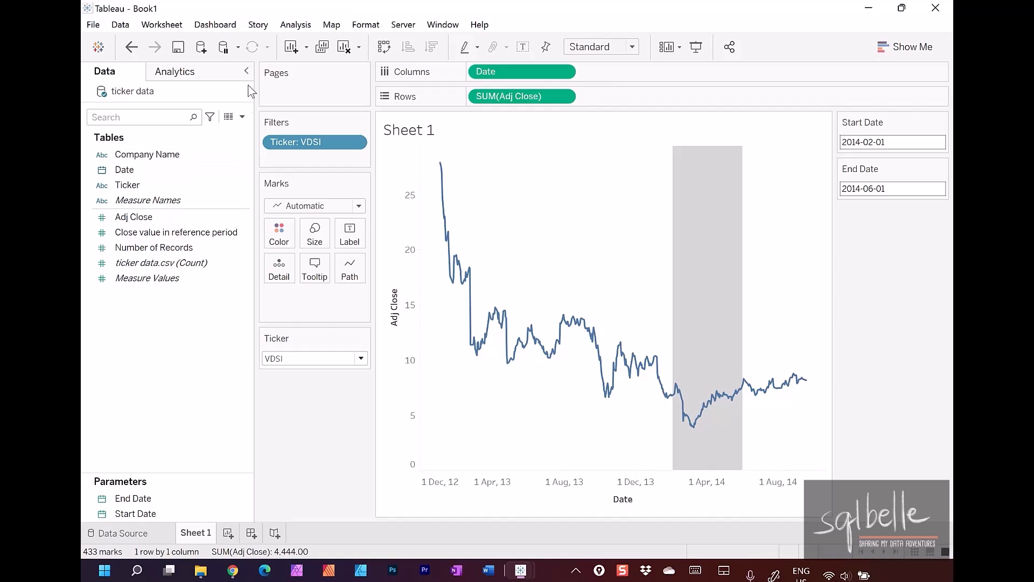
pyautogui.click(241, 117)
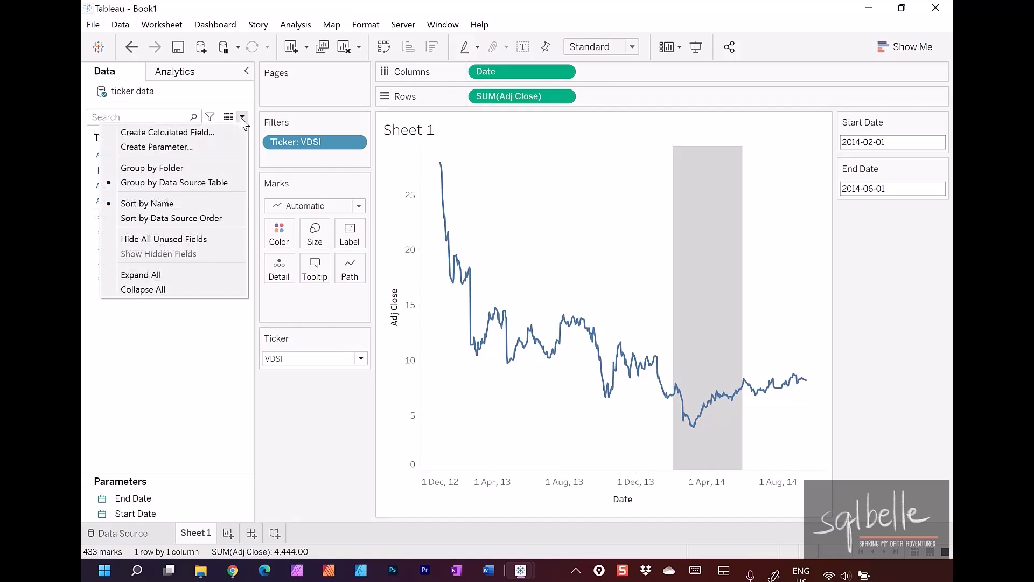
pyautogui.click(205, 146)
pyautogui.write('Selected Date')
pyautogui.click(501, 173)
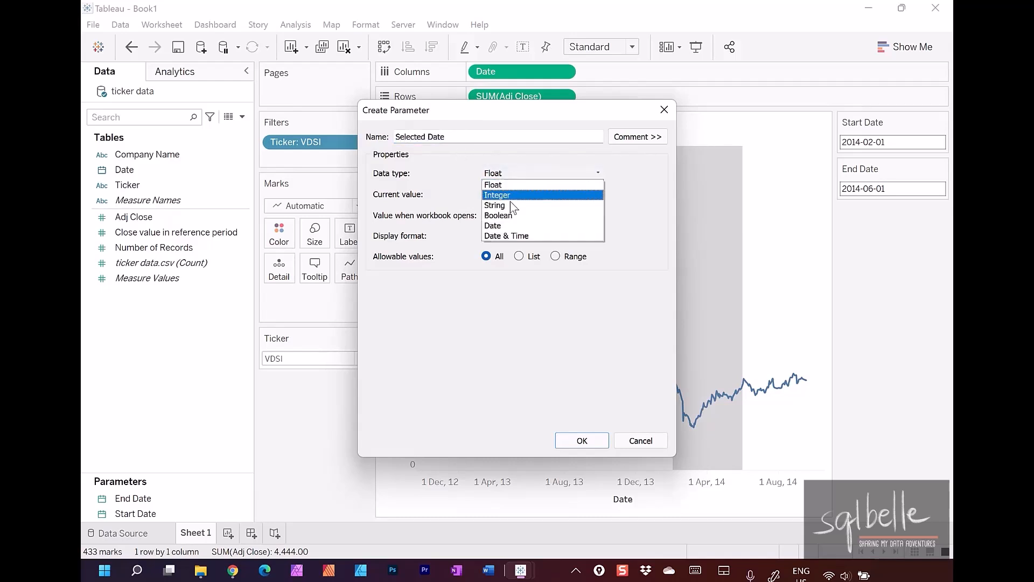
pyautogui.click(516, 225)
pyautogui.click(511, 195)
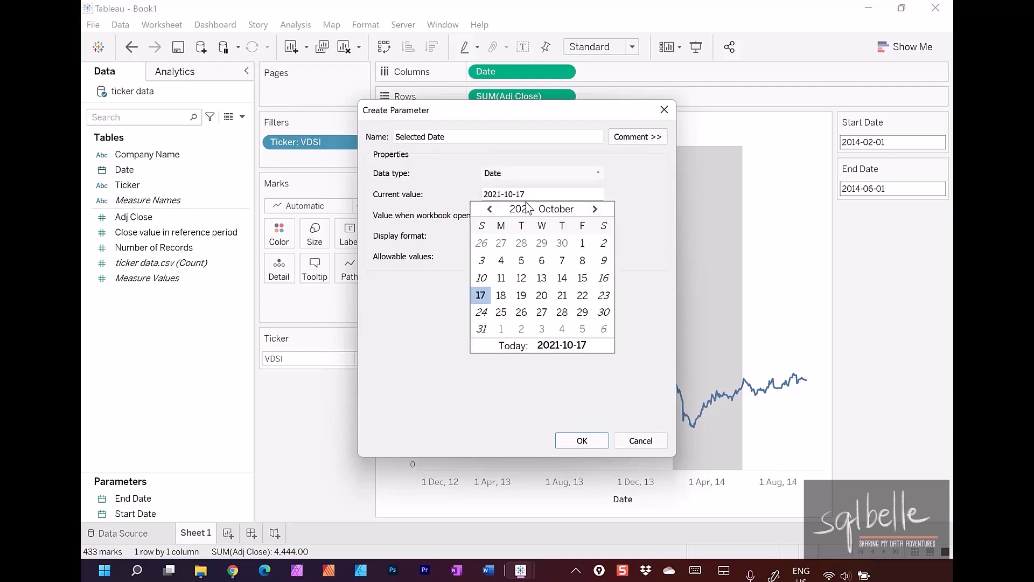
pyautogui.click(507, 194)
pyautogui.press('BackSpace')
pyautogui.press('BackSpace')
pyautogui.write('13')
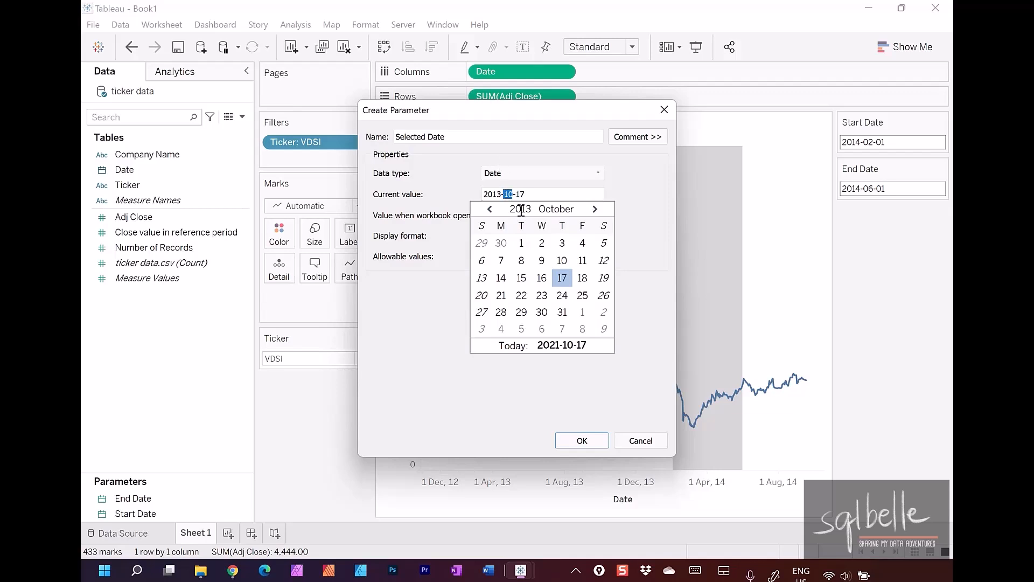
pyautogui.click(556, 209)
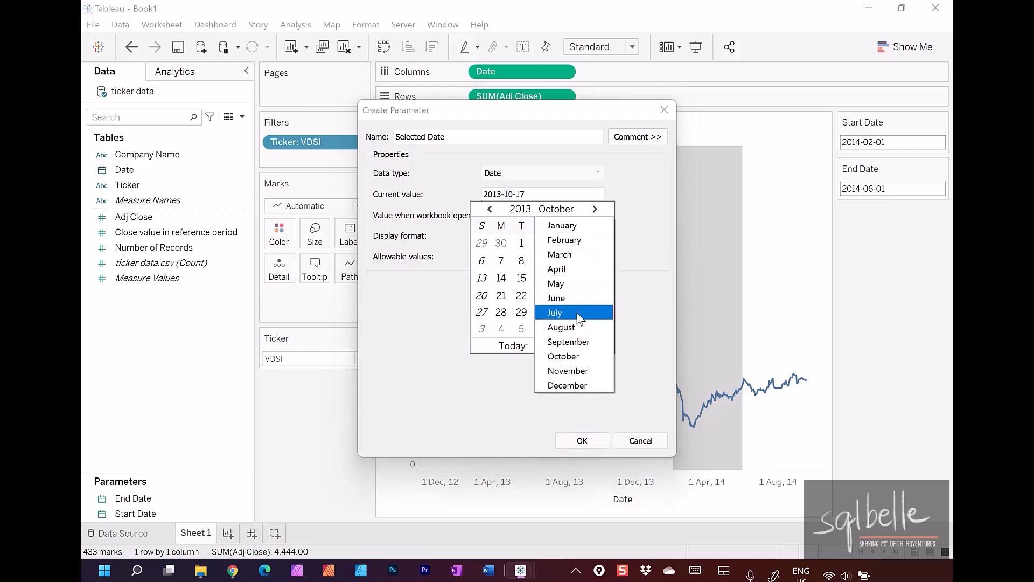
pyautogui.click(577, 313)
pyautogui.click(555, 243)
pyautogui.click(582, 440)
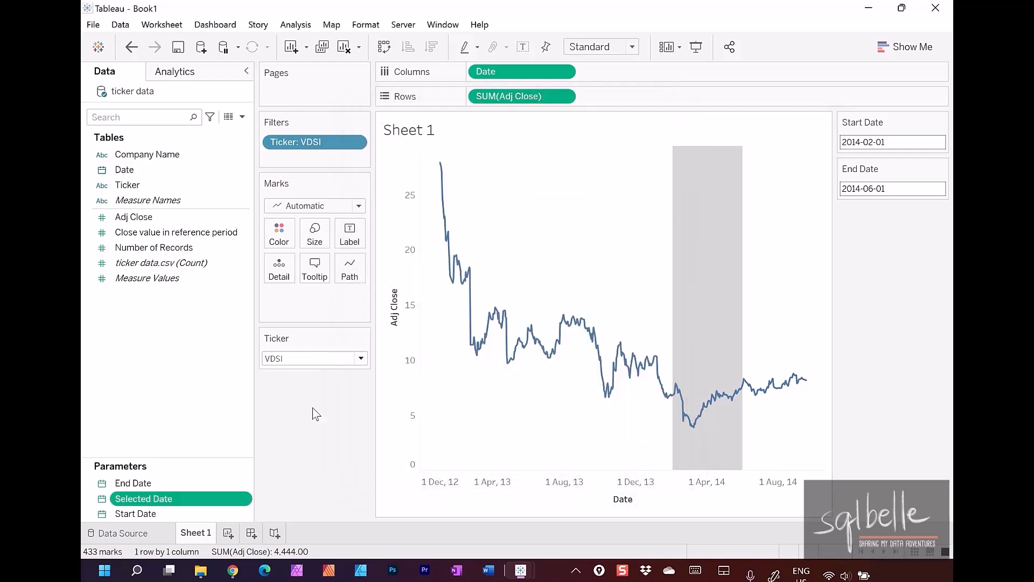
# Step: Rename Sheet 1 as Chart and add a new worksheet named Details
pyautogui.write('Chart')
pyautogui.press('Return')
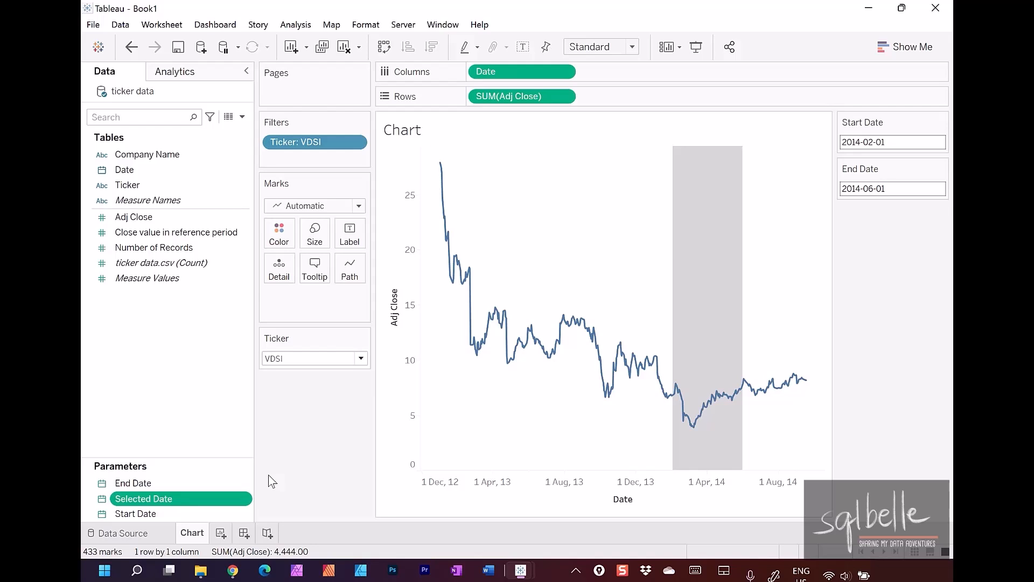
pyautogui.click(221, 533)
pyautogui.doubleClick(228, 534)
pyautogui.write('Details')
pyautogui.press('Return')
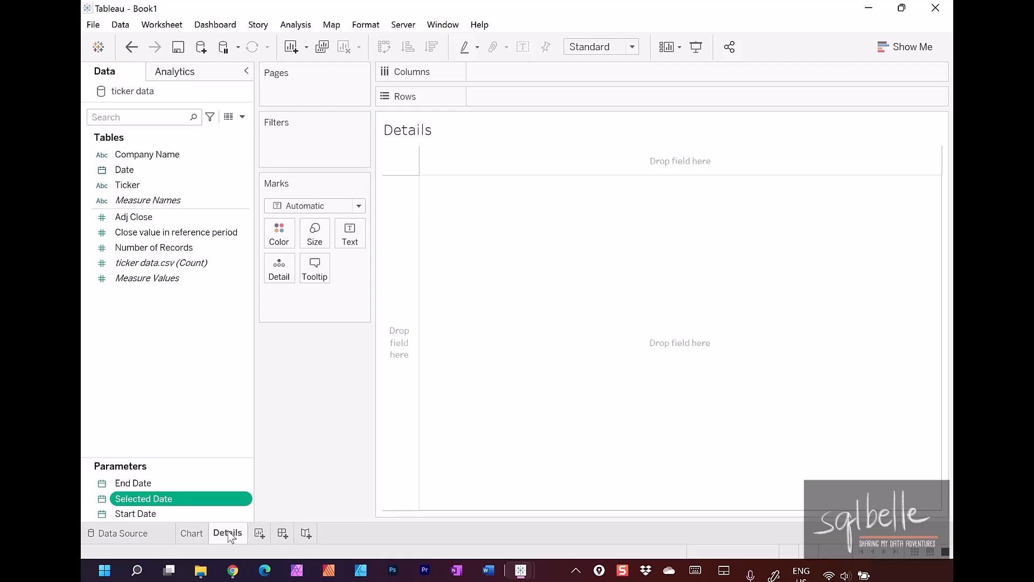
# Step: List Ticker as rows in the Details view and keep only the VDSI ticker
pyautogui.moveTo(132, 185); pyautogui.dragTo(502, 98)
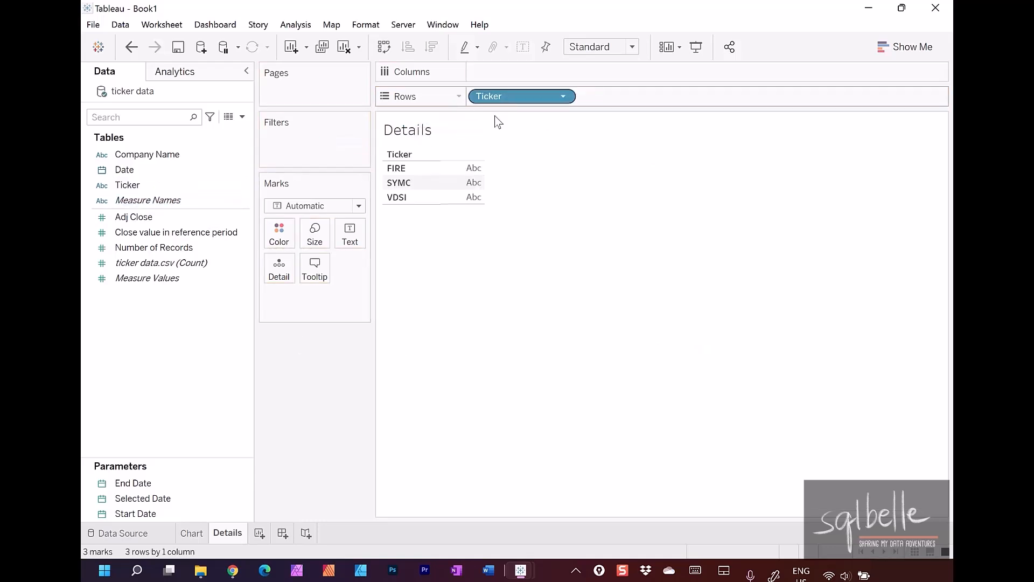
pyautogui.click(397, 199)
pyautogui.rightClick(397, 201)
pyautogui.click(425, 206)
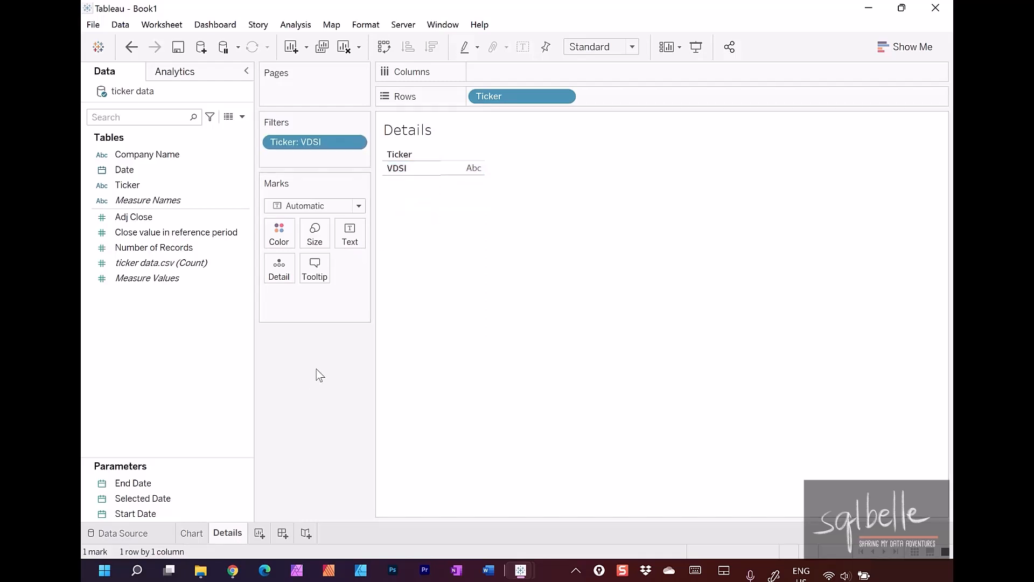
# Step: Add Date (Discrete) to the rows after Ticker and show Adj Close as the text values
pyautogui.moveTo(125, 169); pyautogui.dragTo(578, 103)
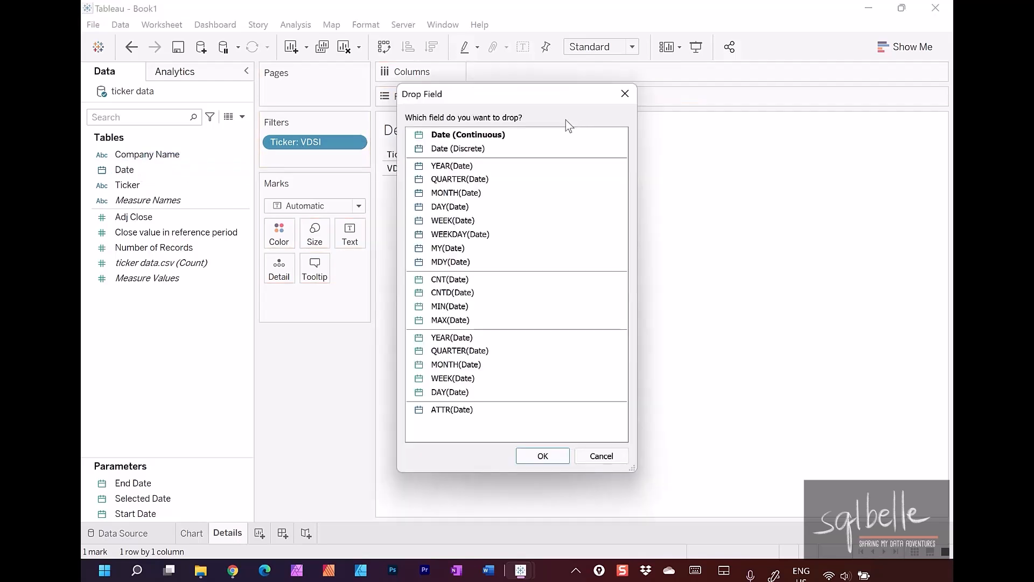
pyautogui.click(501, 149)
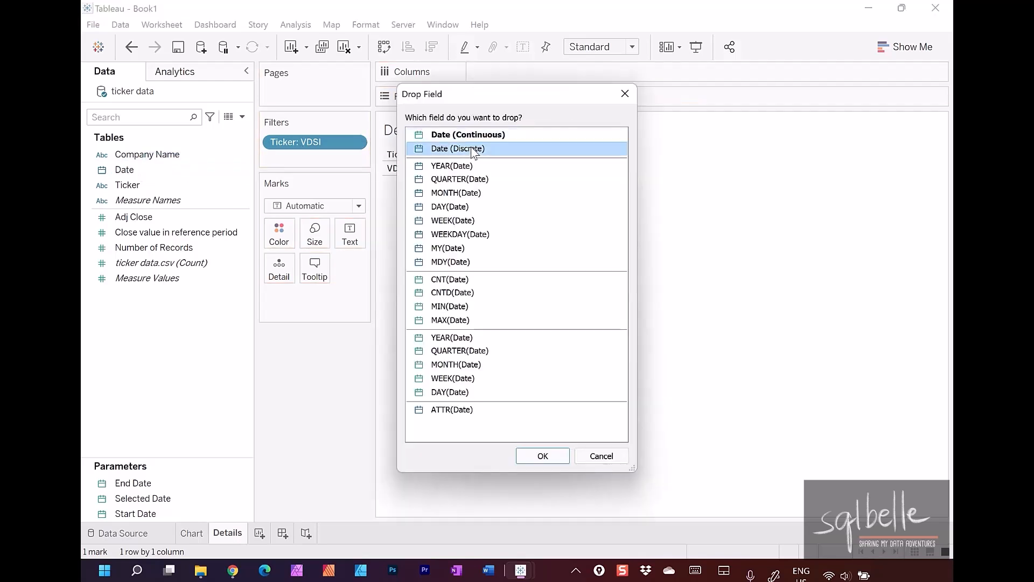
pyautogui.click(543, 456)
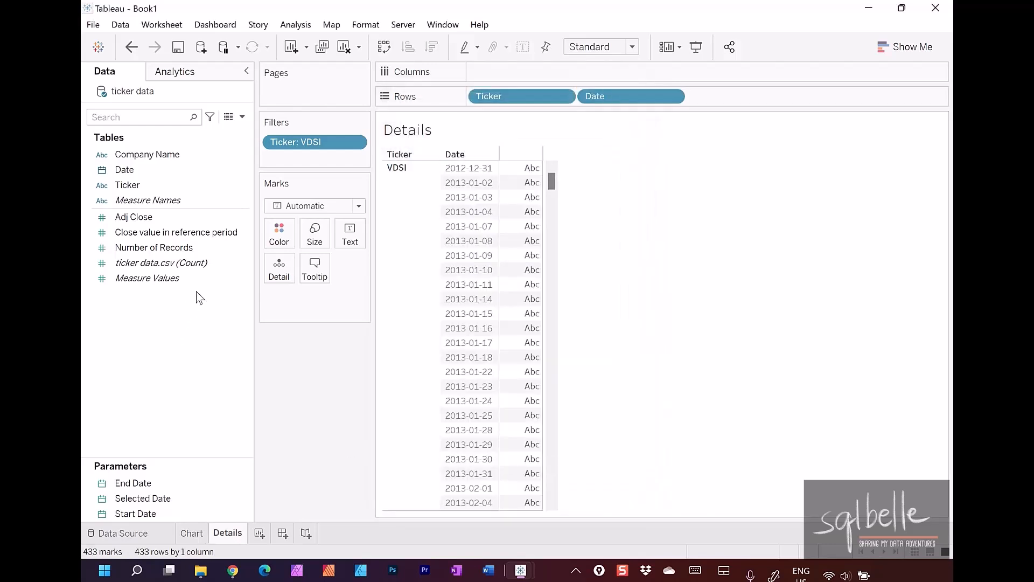
pyautogui.moveTo(134, 218); pyautogui.dragTo(353, 239)
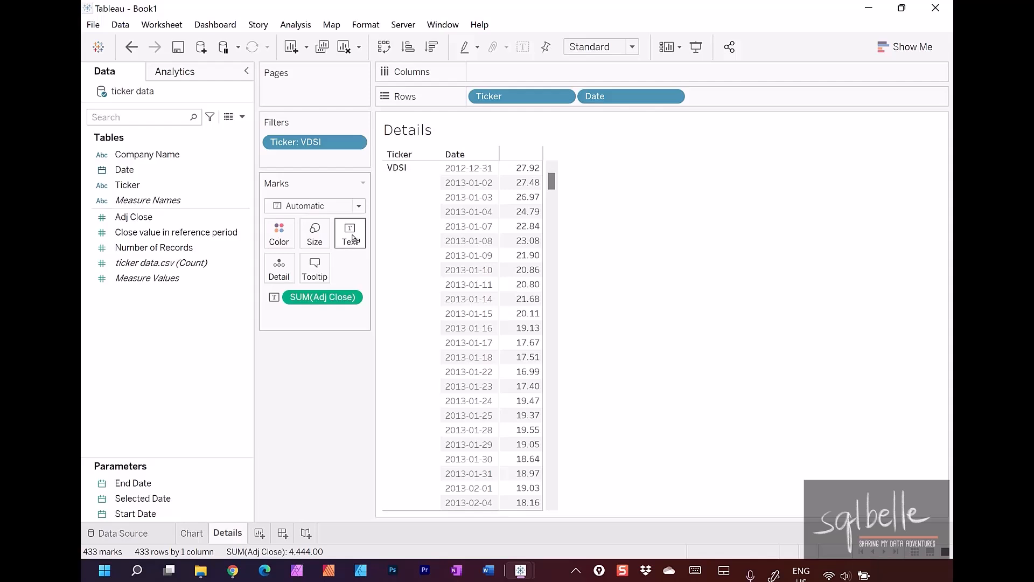
pyautogui.moveTo(549, 204)
pyautogui.mouseDown()
pyautogui.moveTo(505, 213)
pyautogui.moveTo(564, 204)
pyautogui.moveTo(556, 202)
pyautogui.mouseUp()
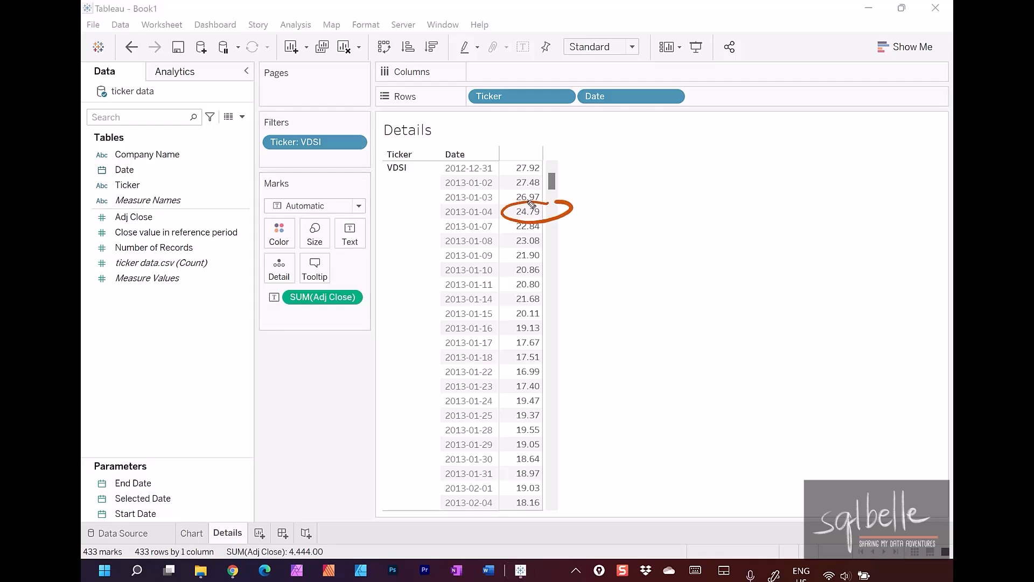
pyautogui.moveTo(312, 275)
pyautogui.mouseDown()
pyautogui.moveTo(284, 291)
pyautogui.moveTo(315, 272)
pyautogui.mouseUp()
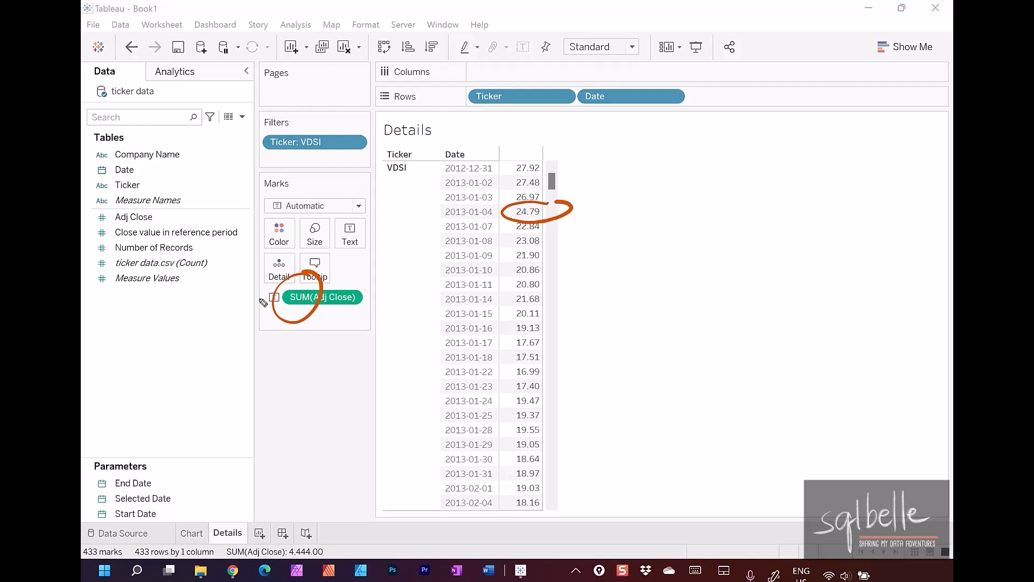
pyautogui.press('Escape')
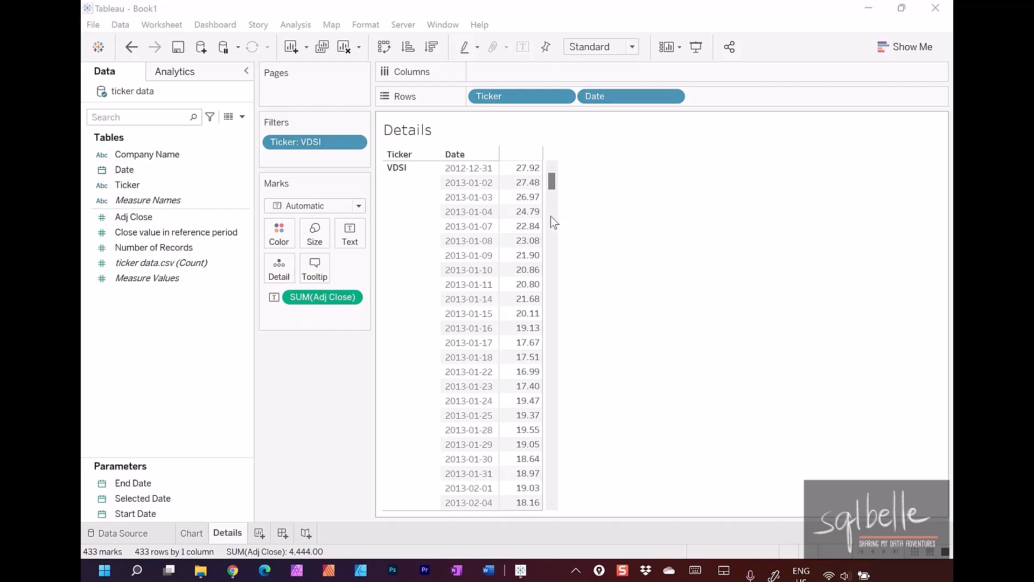
# Step: Inspect the full underlying data behind the VDSI close value for 2013-01-04, including all fields
pyautogui.click(518, 211)
pyautogui.click(774, 212)
pyautogui.hotkey('ctrl', '2')
pyautogui.moveTo(345, 404)
pyautogui.mouseDown()
pyautogui.moveTo(362, 445)
pyautogui.moveTo(331, 407)
pyautogui.mouseUp()
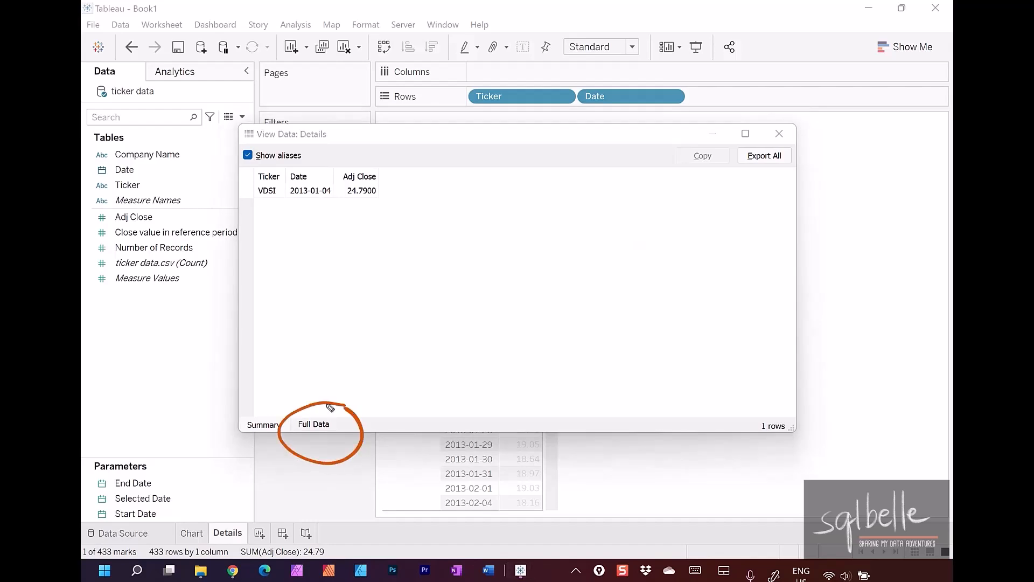
pyautogui.click(315, 425)
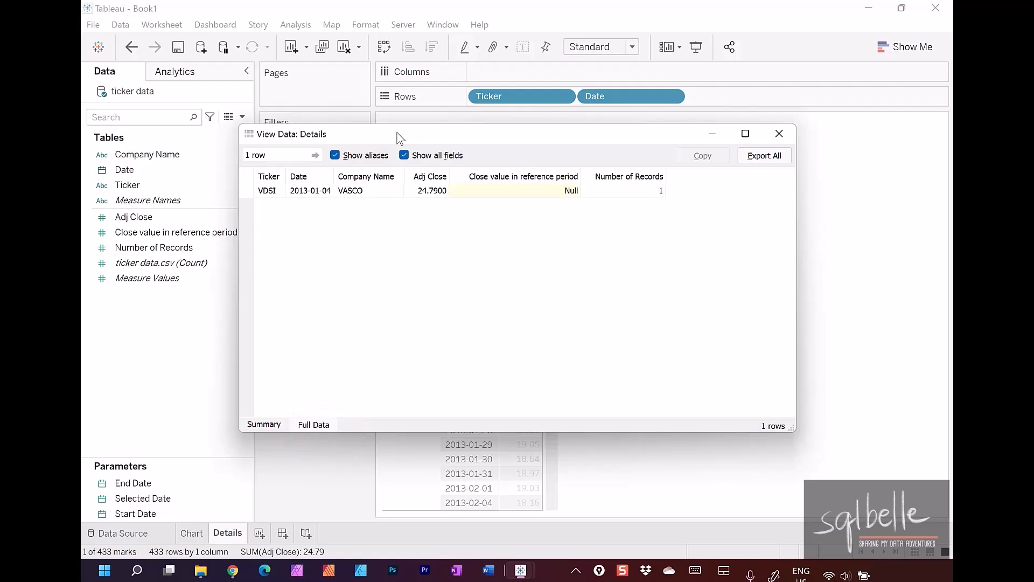
pyautogui.click(780, 133)
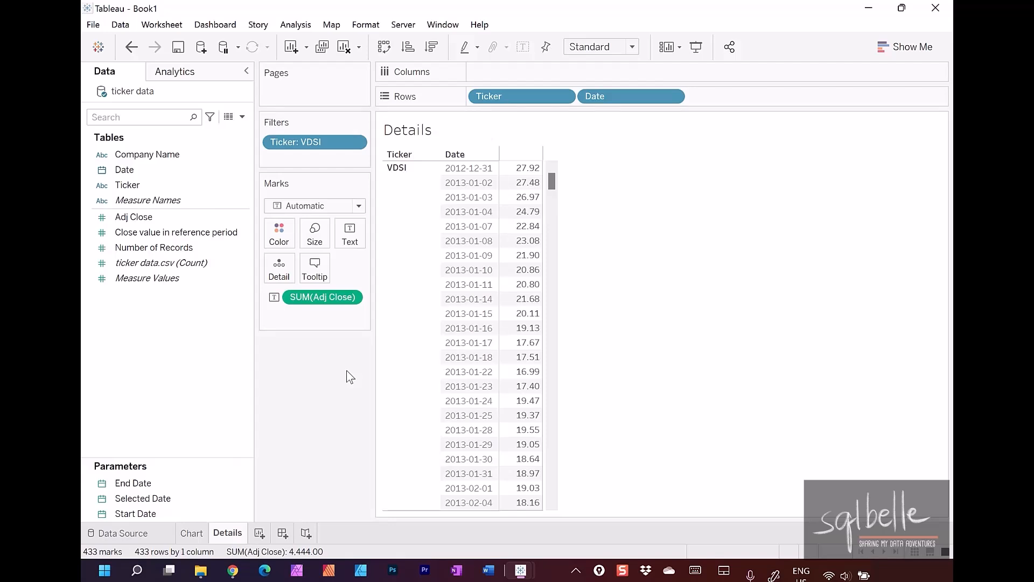
# Step: Start a calculated field named Within Date? with the condition [Date] >= [Start Date]
pyautogui.click(242, 116)
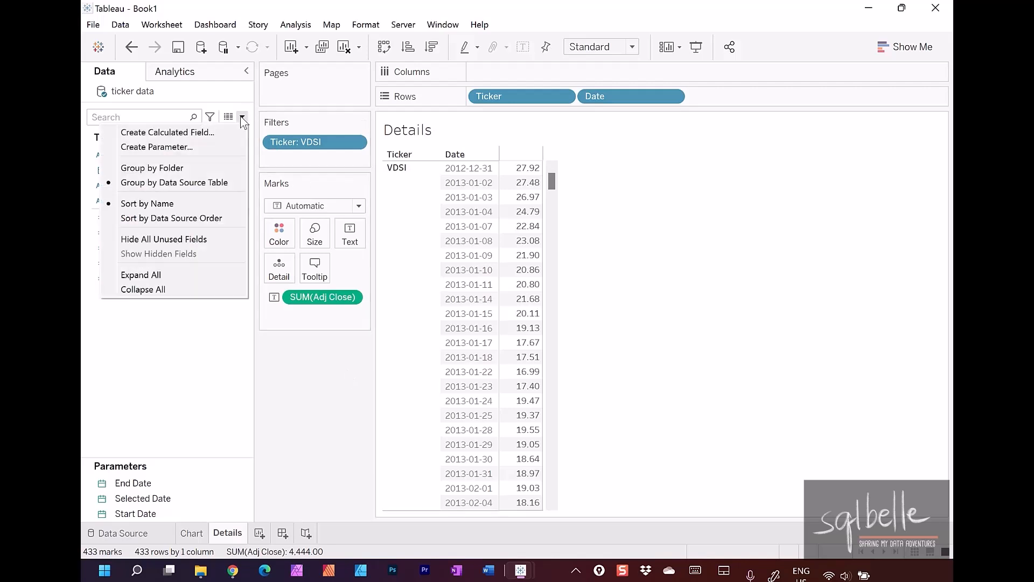
pyautogui.click(231, 132)
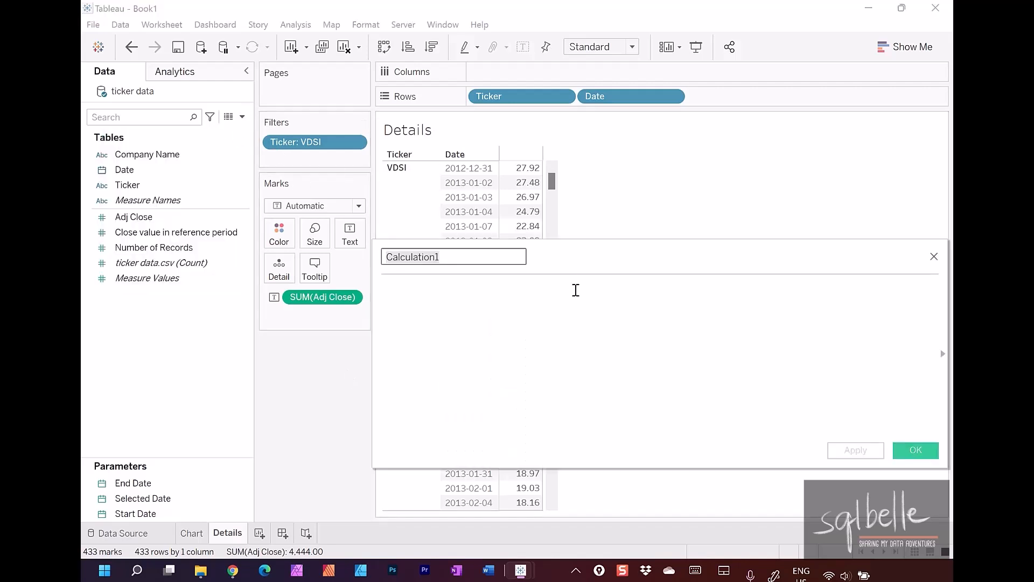
pyautogui.write('Within Date?')
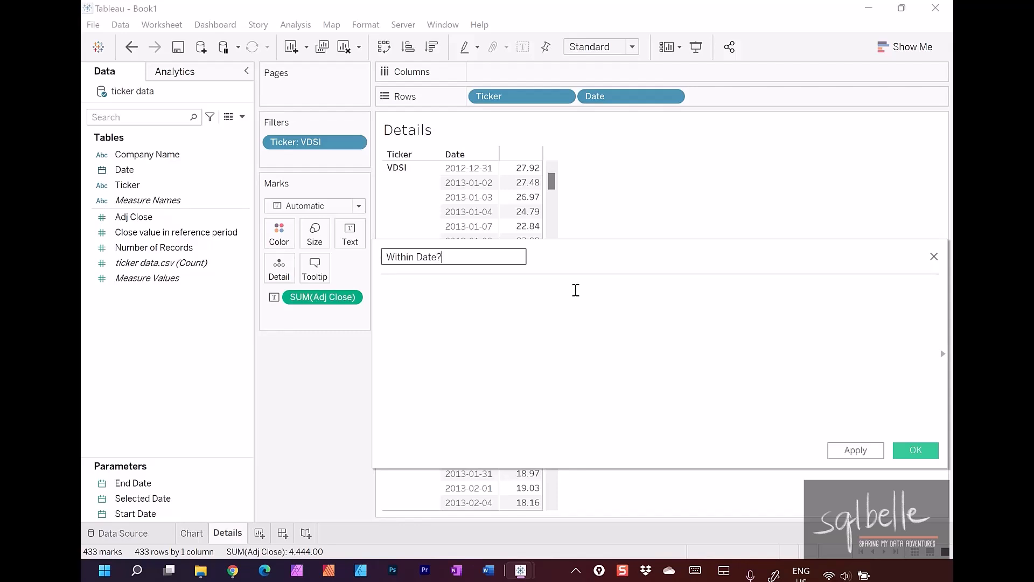
pyautogui.click(541, 350)
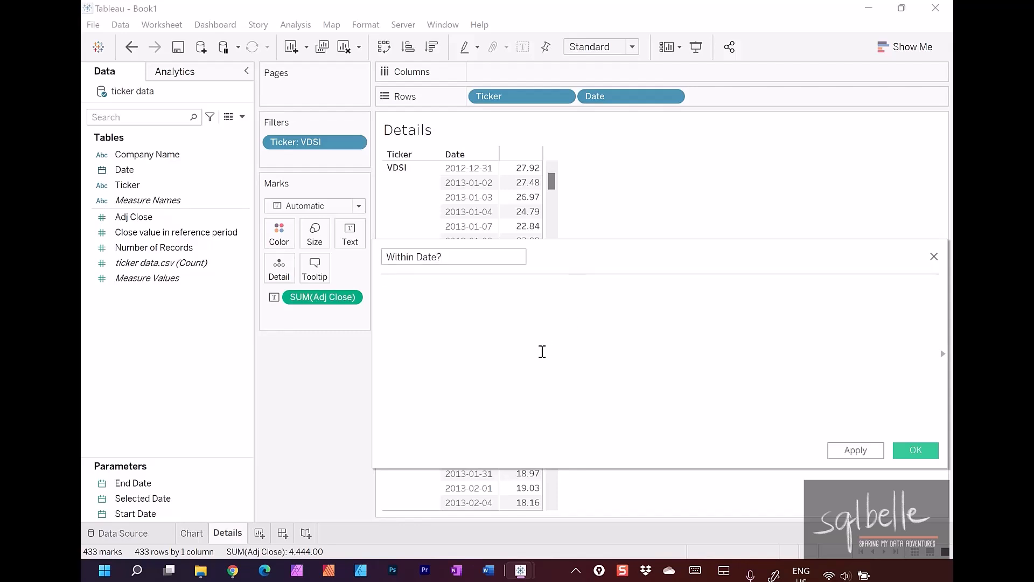
pyautogui.click(128, 171)
pyautogui.moveTo(128, 171); pyautogui.dragTo(510, 340)
pyautogui.write('>=')
pyautogui.click(152, 516)
pyautogui.moveTo(152, 518); pyautogui.dragTo(504, 318)
# Step: Complete the Within Date? formula with AND [Date] <= [End Date], space out its operators, and save the field
pyautogui.press('Return')
pyautogui.write('AND [Da')
pyautogui.press('Return')
pyautogui.write('<=')
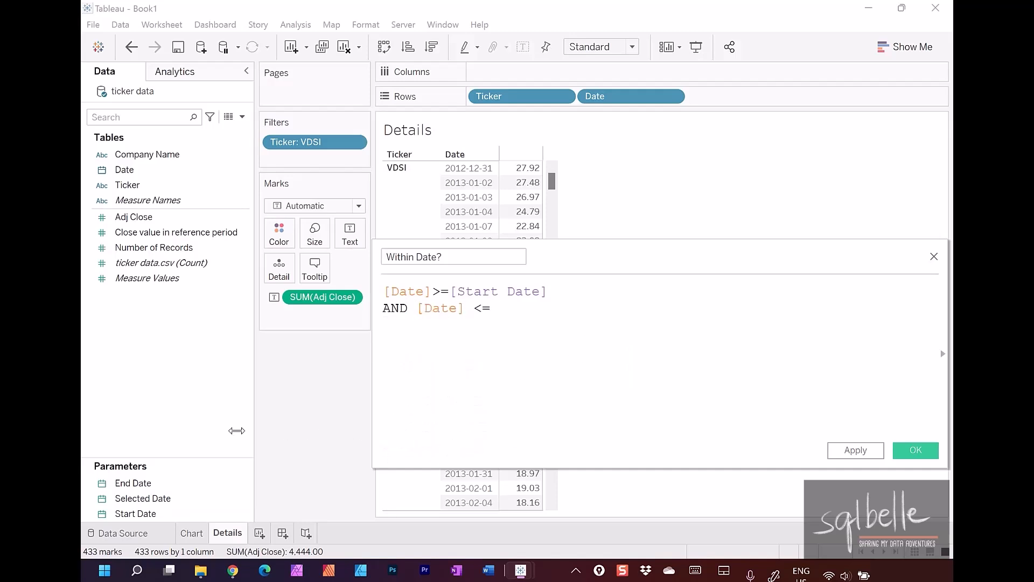
pyautogui.moveTo(133, 483); pyautogui.dragTo(571, 360)
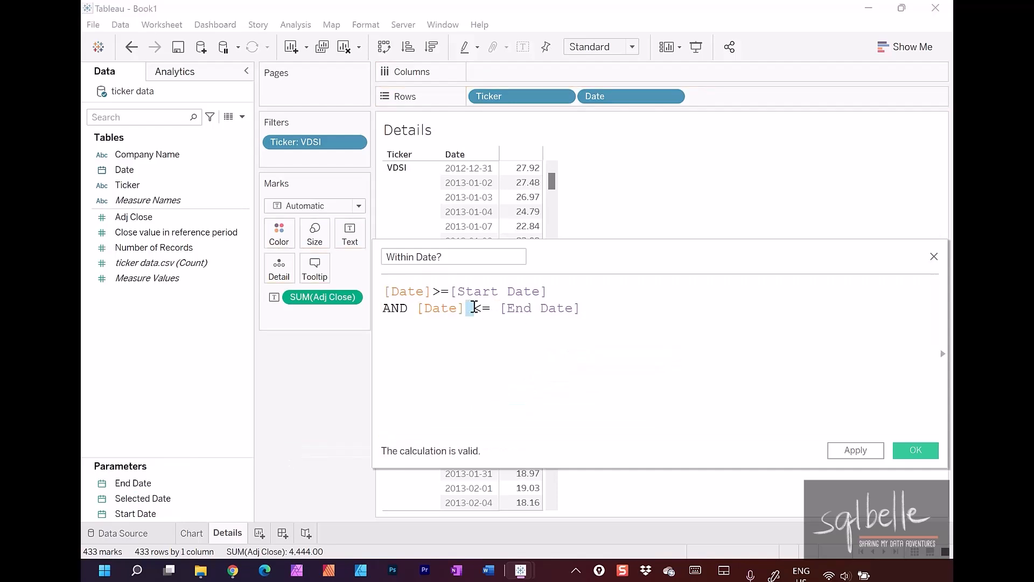
pyautogui.moveTo(491, 308); pyautogui.dragTo(501, 310)
pyautogui.click(438, 292)
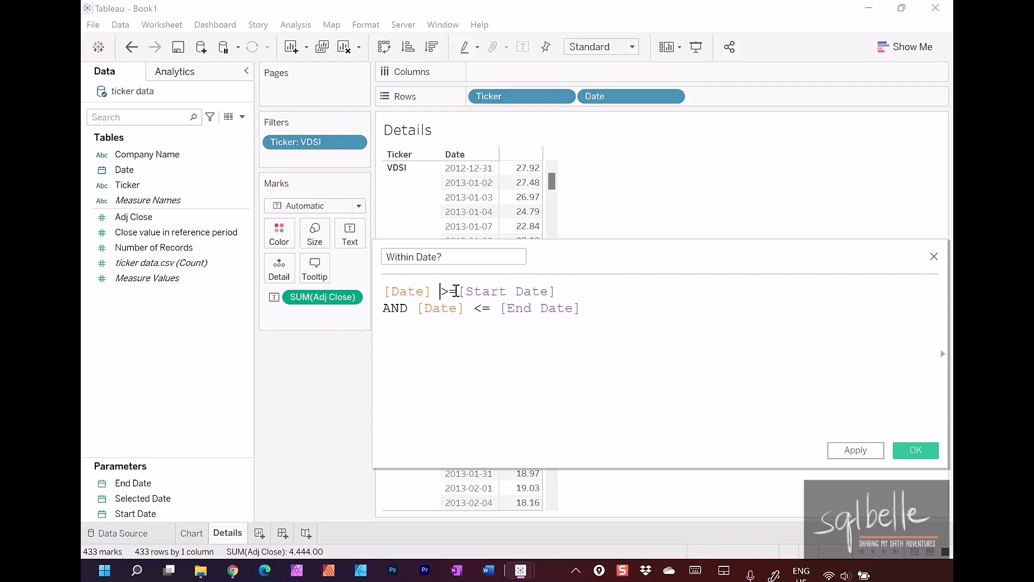
pyautogui.click(458, 292)
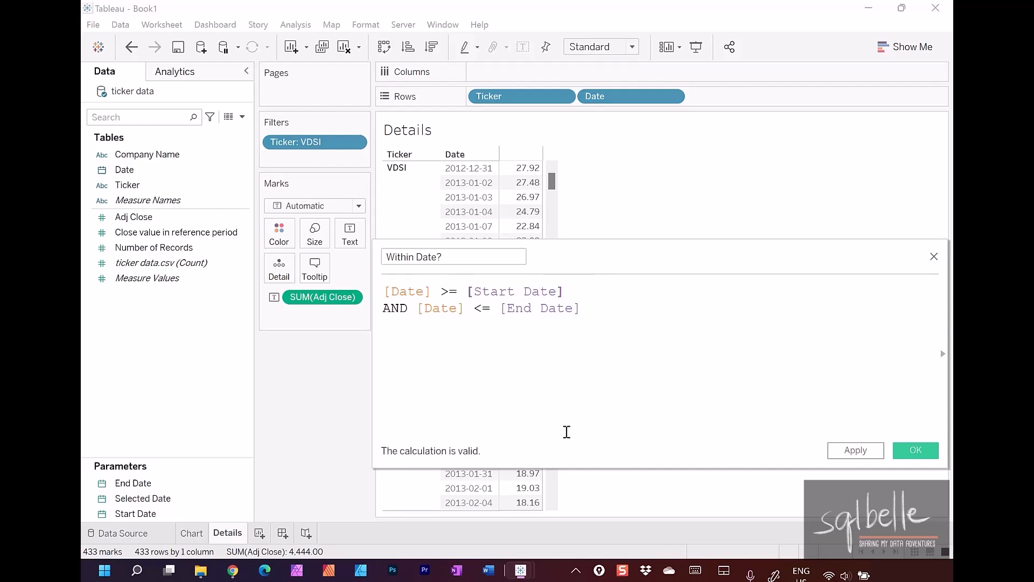
pyautogui.click(916, 450)
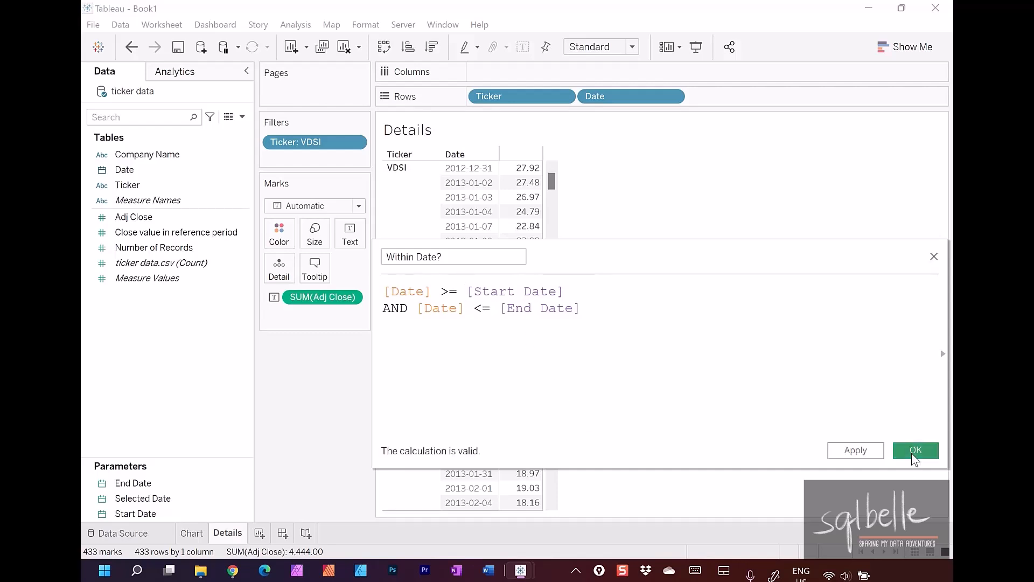
# Step: Filter the Details view to rows where Within Date? is True
pyautogui.click(151, 202)
pyautogui.moveTo(151, 201); pyautogui.dragTo(280, 166)
pyautogui.click(381, 190)
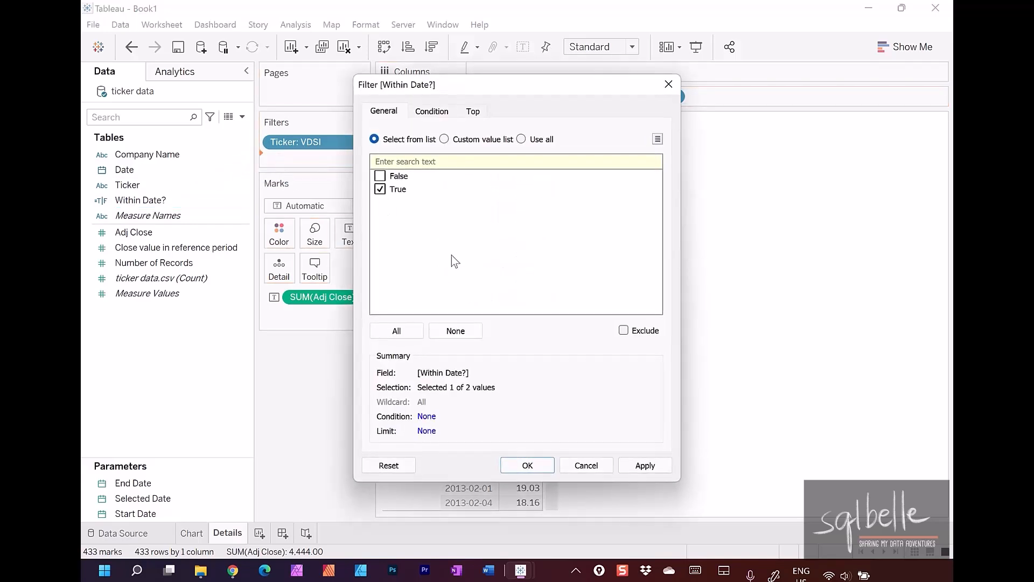
pyautogui.click(527, 466)
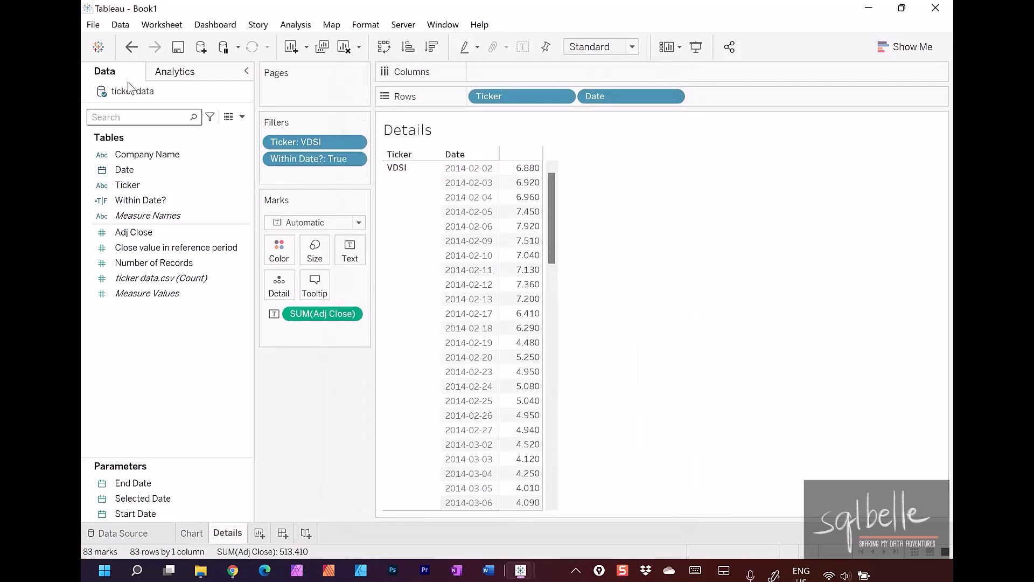
# Step: Add totals to the Details table and move the column totals to the top
pyautogui.click(178, 74)
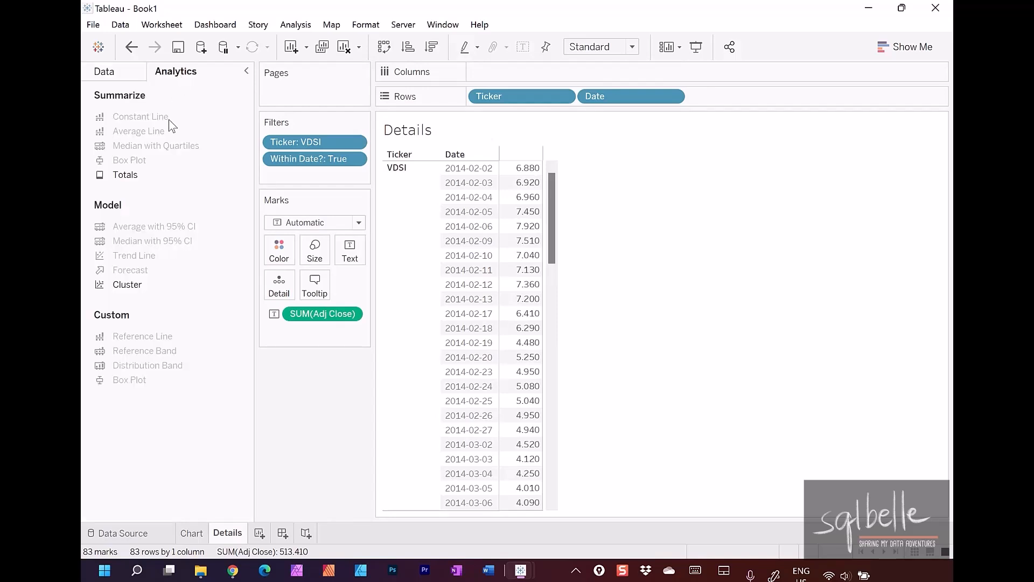
pyautogui.doubleClick(125, 176)
pyautogui.moveTo(554, 190); pyautogui.dragTo(548, 467)
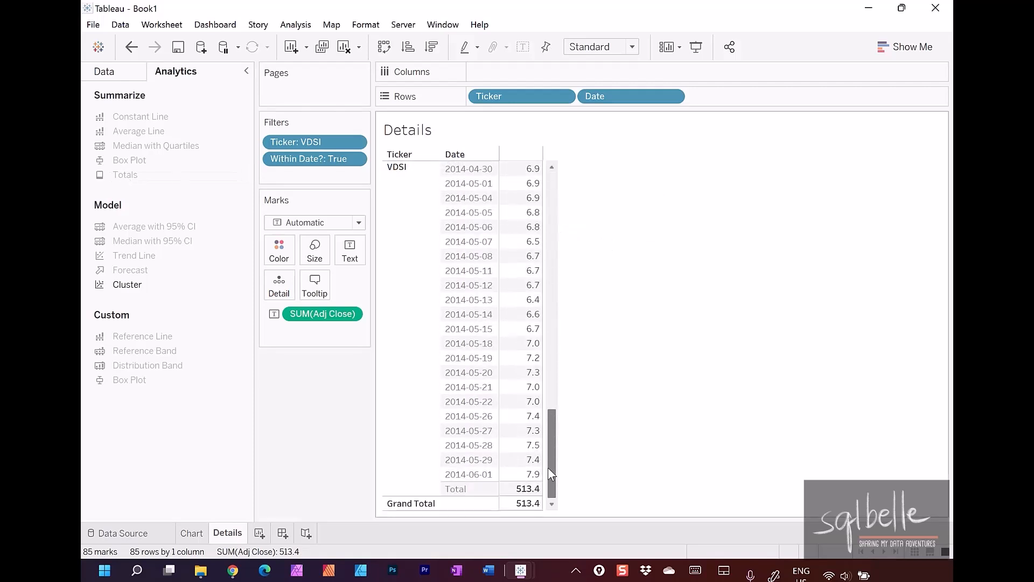
pyautogui.click(419, 506)
pyautogui.rightClick(419, 507)
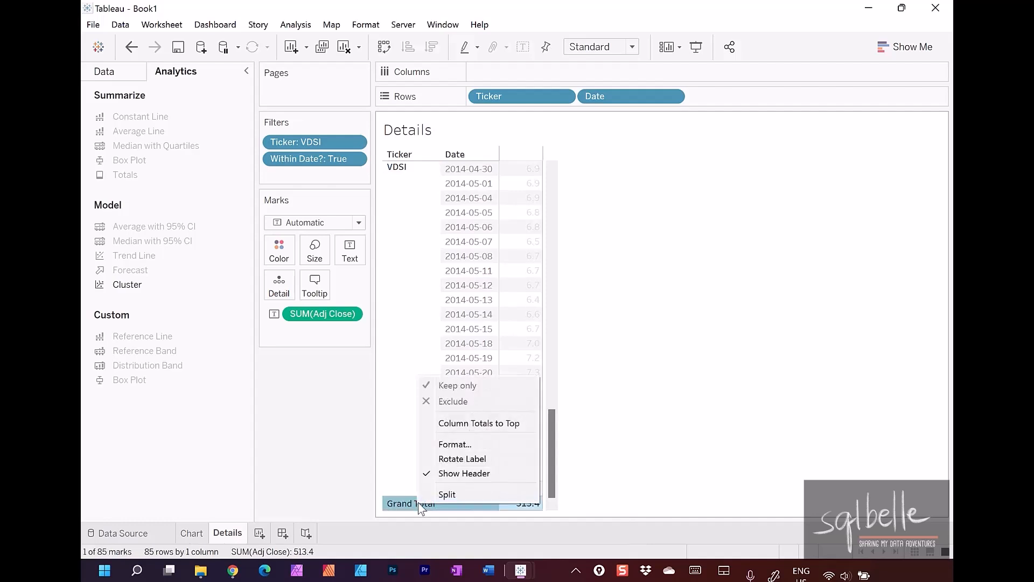
pyautogui.click(463, 422)
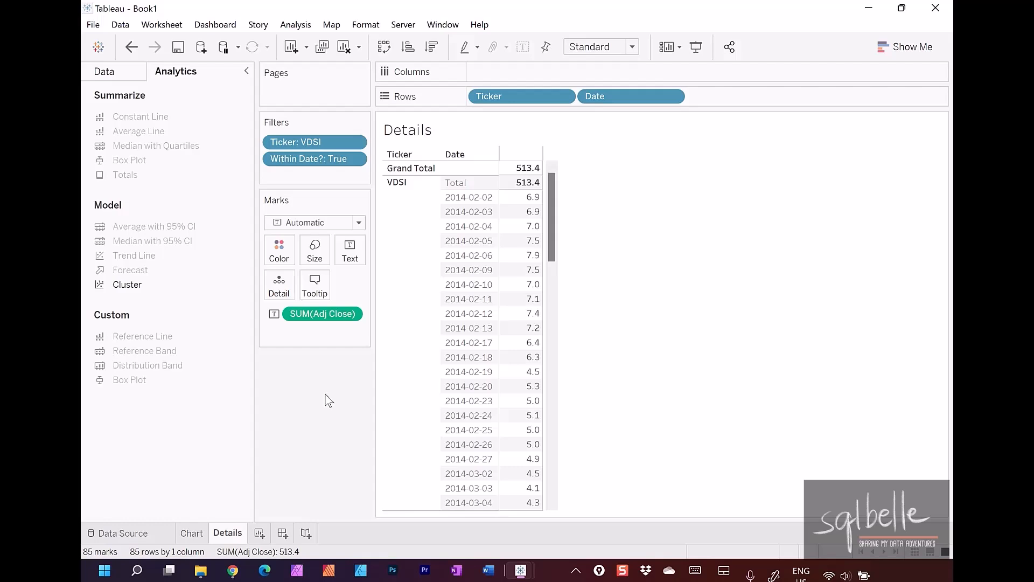
pyautogui.moveTo(531, 186)
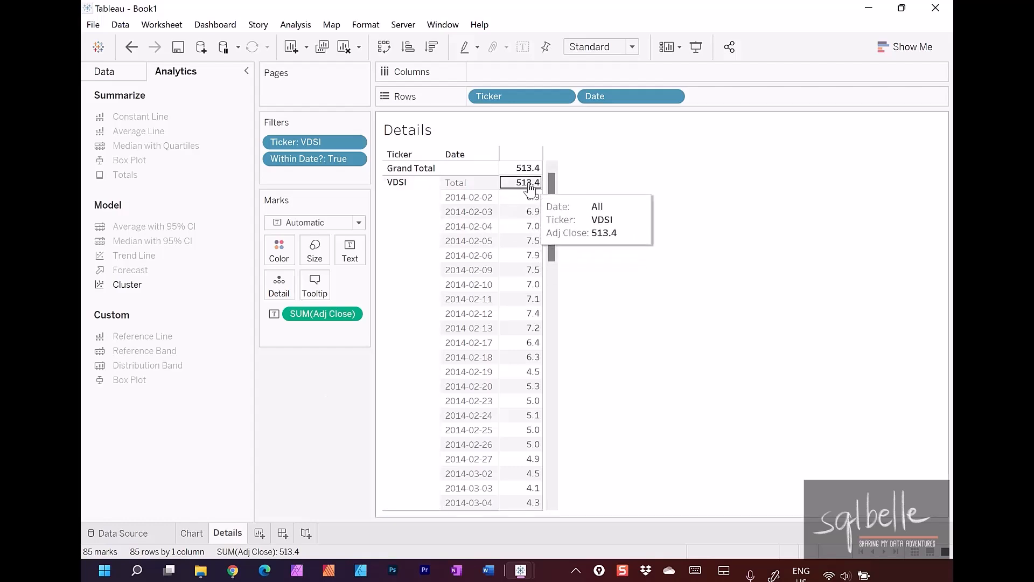
pyautogui.moveTo(519, 434)
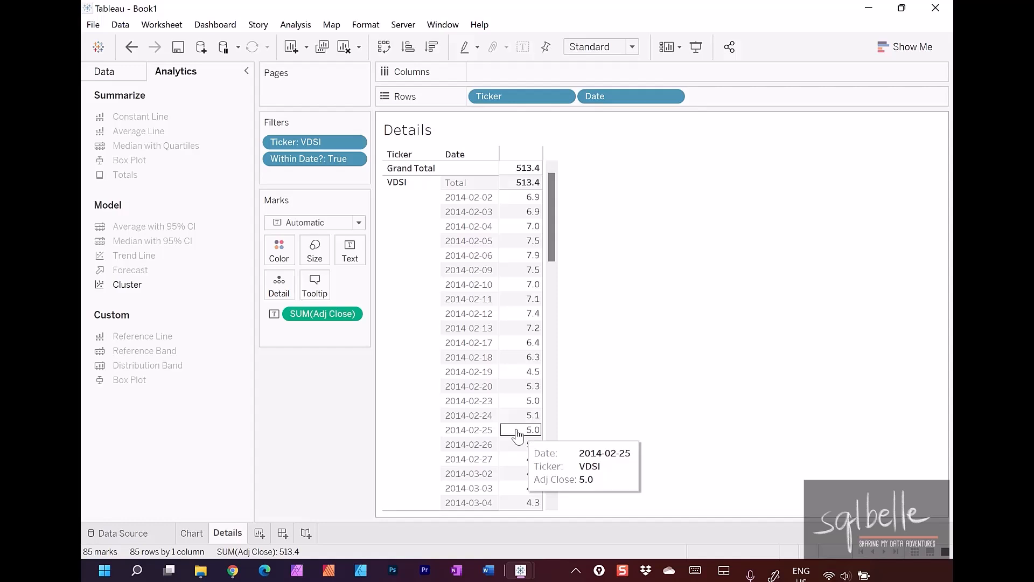
pyautogui.click(352, 314)
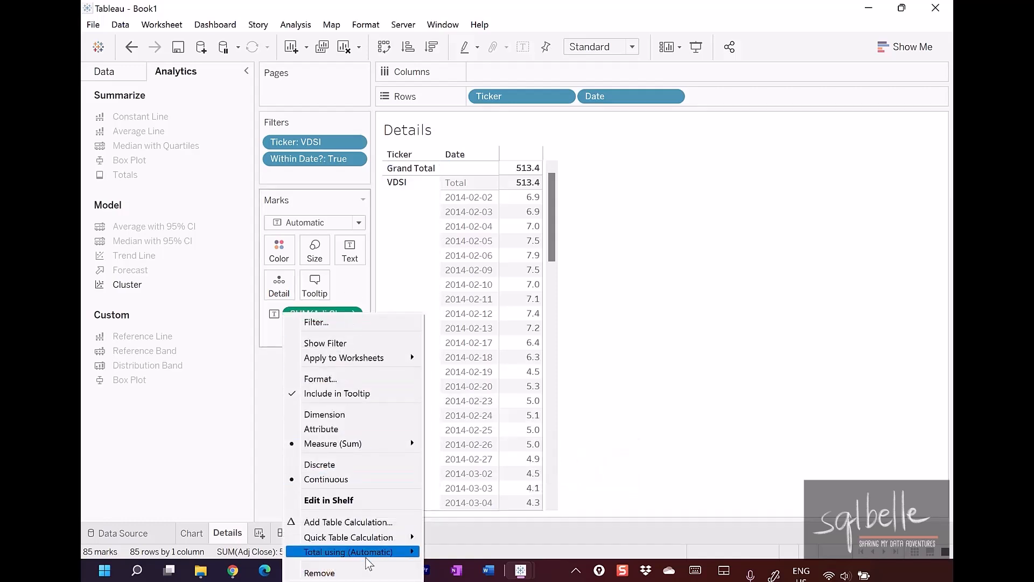
pyautogui.moveTo(366, 558)
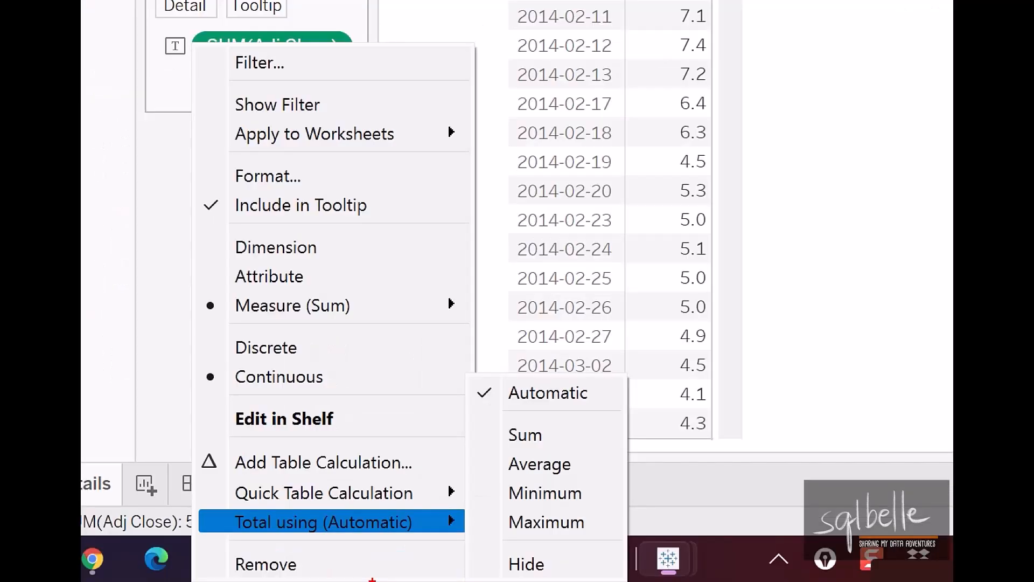
pyautogui.moveTo(560, 371)
pyautogui.mouseDown()
pyautogui.moveTo(587, 410)
pyautogui.moveTo(516, 374)
pyautogui.mouseUp()
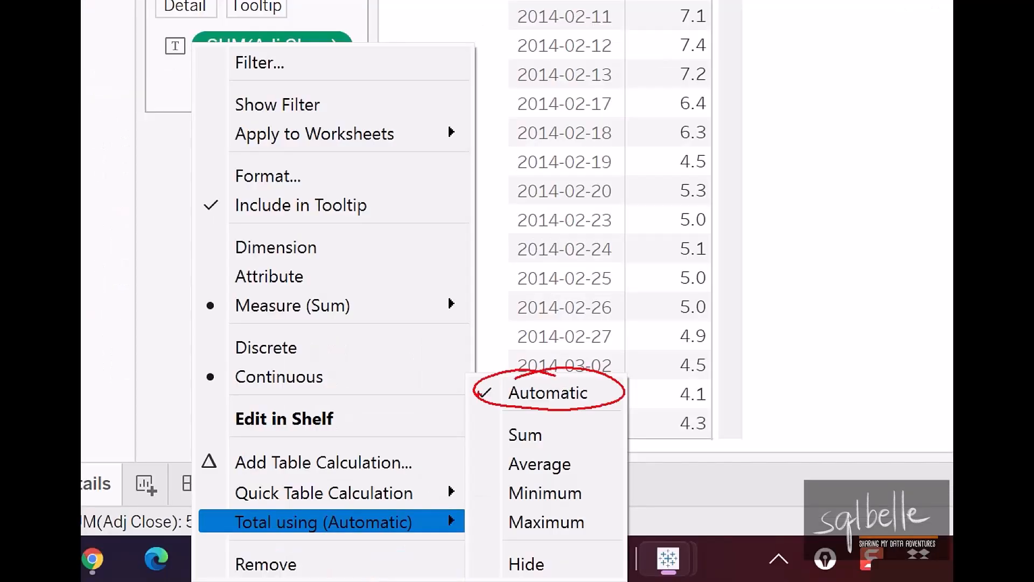
pyautogui.moveTo(550, 453)
pyautogui.mouseDown()
pyautogui.moveTo(486, 460)
pyautogui.moveTo(526, 455)
pyautogui.mouseUp()
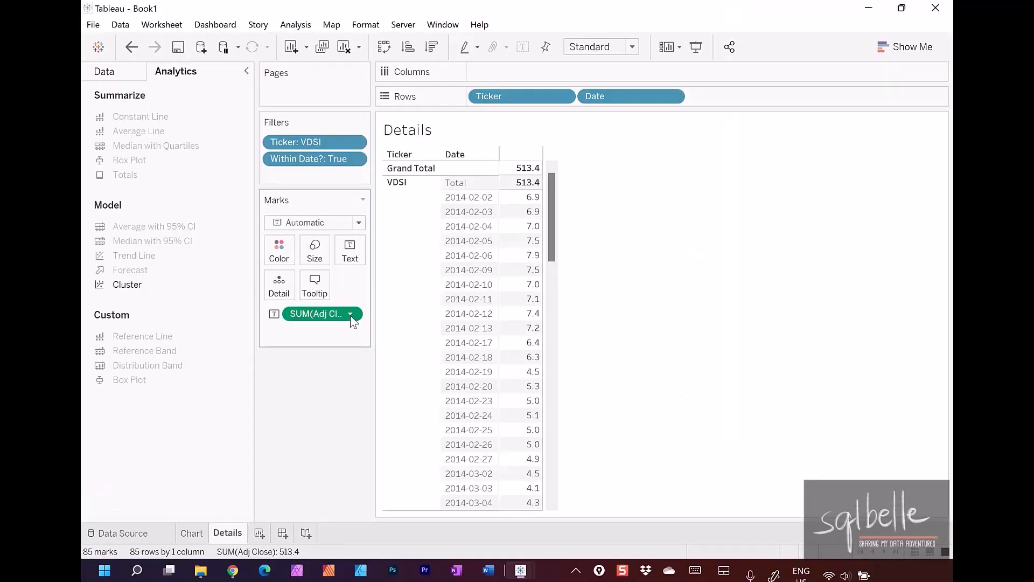
# Step: Set the totals of SUM(Adj Close) to be computed using Average
pyautogui.click(351, 315)
pyautogui.moveTo(355, 552)
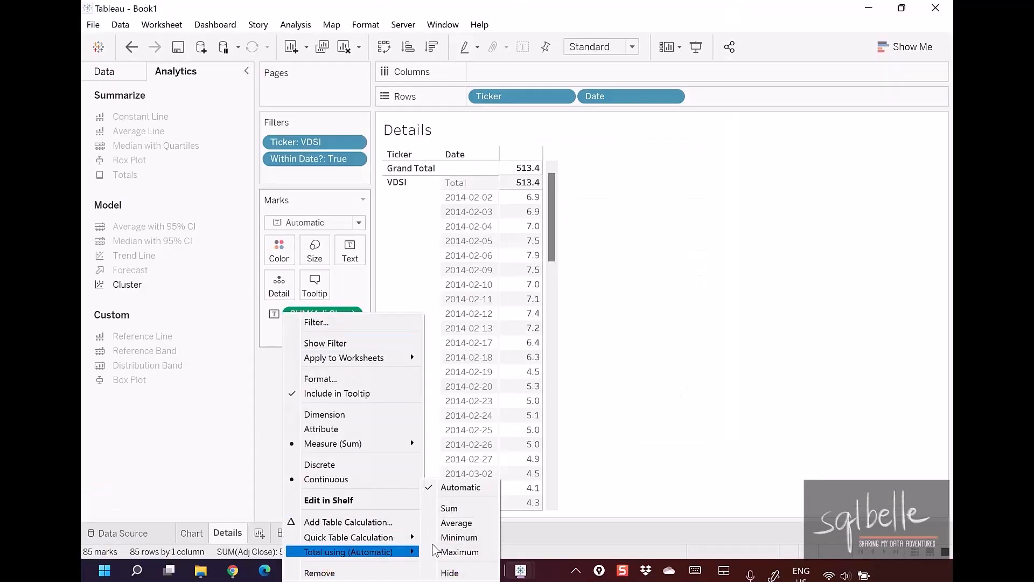
pyautogui.click(457, 522)
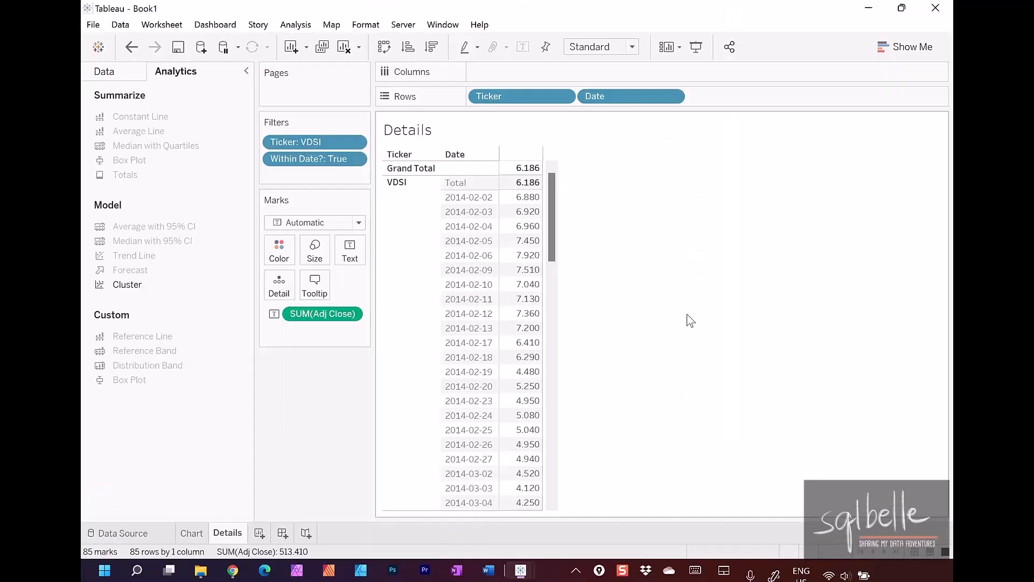
pyautogui.moveTo(525, 144)
pyautogui.mouseDown()
pyautogui.moveTo(487, 153)
pyautogui.moveTo(612, 178)
pyautogui.moveTo(548, 150)
pyautogui.mouseUp()
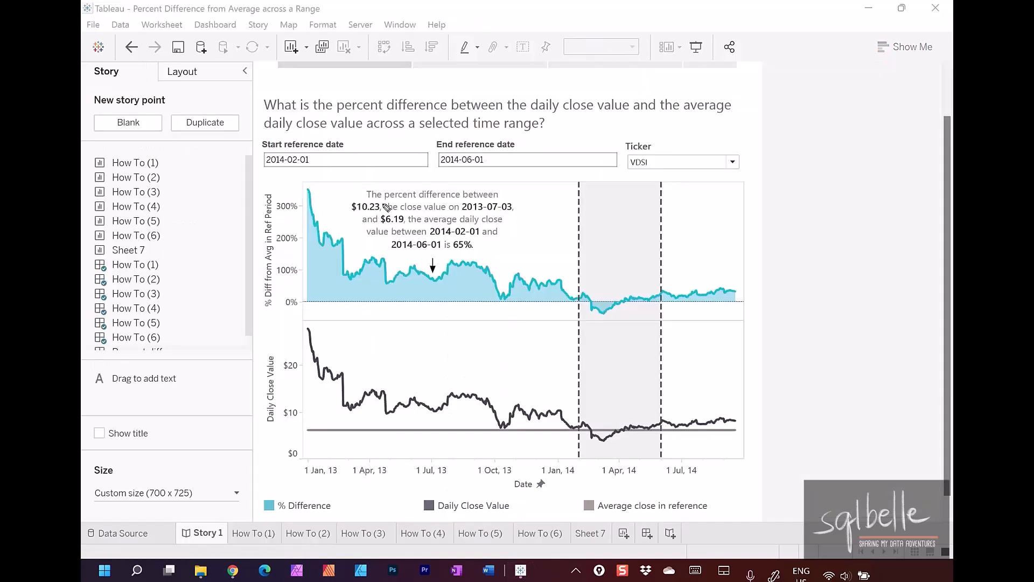
pyautogui.moveTo(420, 208)
pyautogui.mouseDown()
pyautogui.moveTo(439, 232)
pyautogui.moveTo(394, 207)
pyautogui.mouseUp()
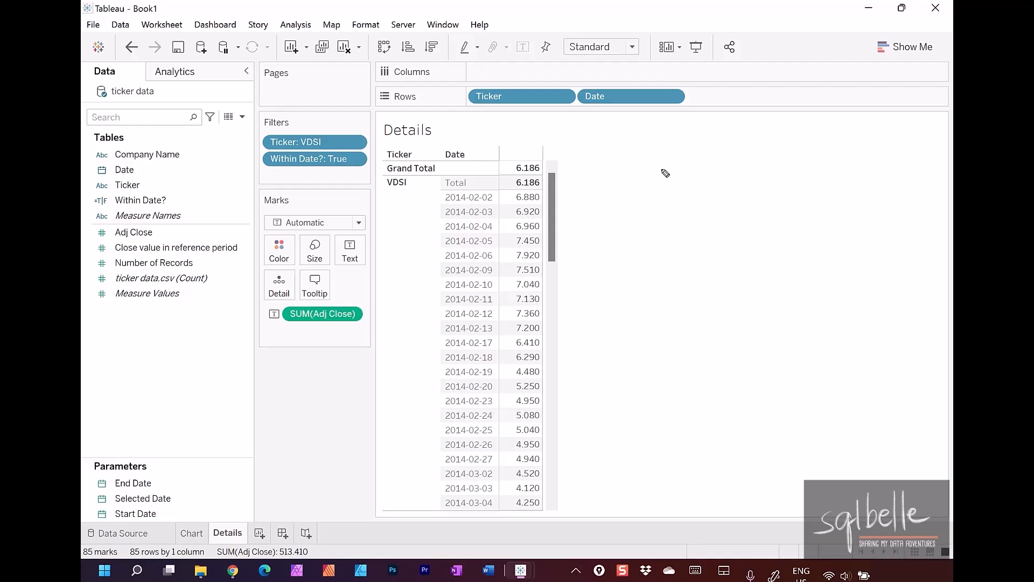
pyautogui.moveTo(526, 85)
pyautogui.mouseDown()
pyautogui.moveTo(467, 114)
pyautogui.moveTo(530, 89)
pyautogui.moveTo(502, 68)
pyautogui.mouseUp()
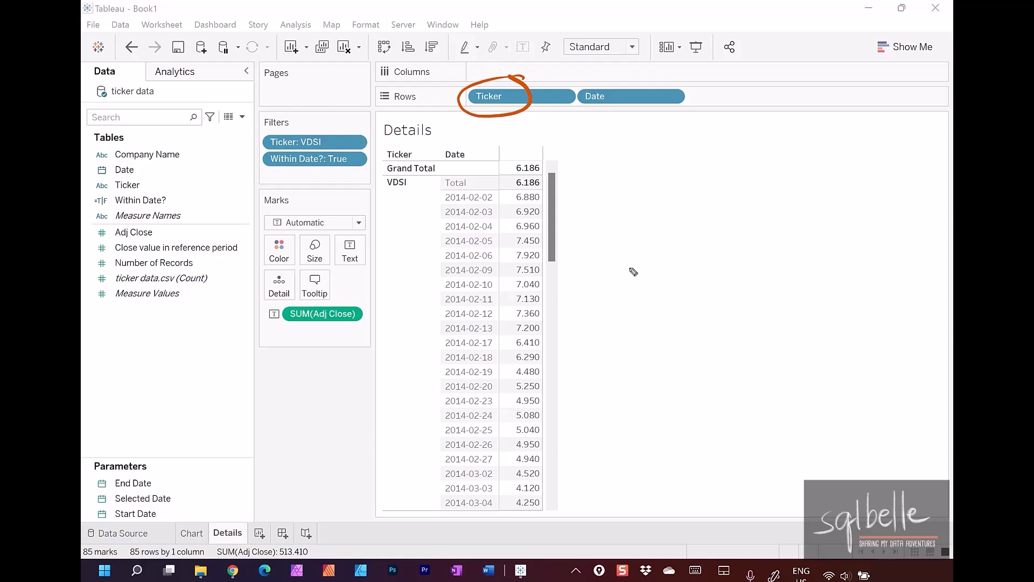
pyautogui.moveTo(645, 84)
pyautogui.mouseDown()
pyautogui.moveTo(597, 123)
pyautogui.moveTo(650, 82)
pyautogui.mouseUp()
pyautogui.moveTo(537, 207)
pyautogui.mouseDown()
pyautogui.moveTo(609, 317)
pyautogui.moveTo(559, 464)
pyautogui.mouseUp()
pyautogui.moveTo(668, 286)
pyautogui.mouseDown()
pyautogui.moveTo(656, 356)
pyautogui.moveTo(699, 360)
pyautogui.mouseUp()
pyautogui.moveTo(698, 320); pyautogui.dragTo(653, 333)
pyautogui.moveTo(711, 297)
pyautogui.mouseDown()
pyautogui.moveTo(731, 283)
pyautogui.moveTo(783, 335)
pyautogui.mouseUp()
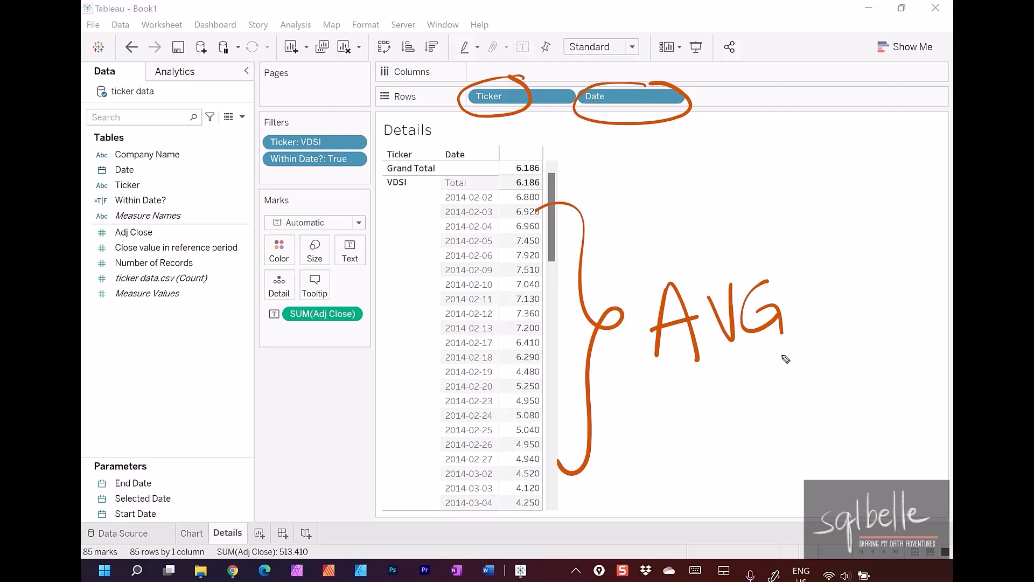
pyautogui.press('Escape')
# Step: Create a calculated field named Avg Across Range per Ticker
pyautogui.click(242, 116)
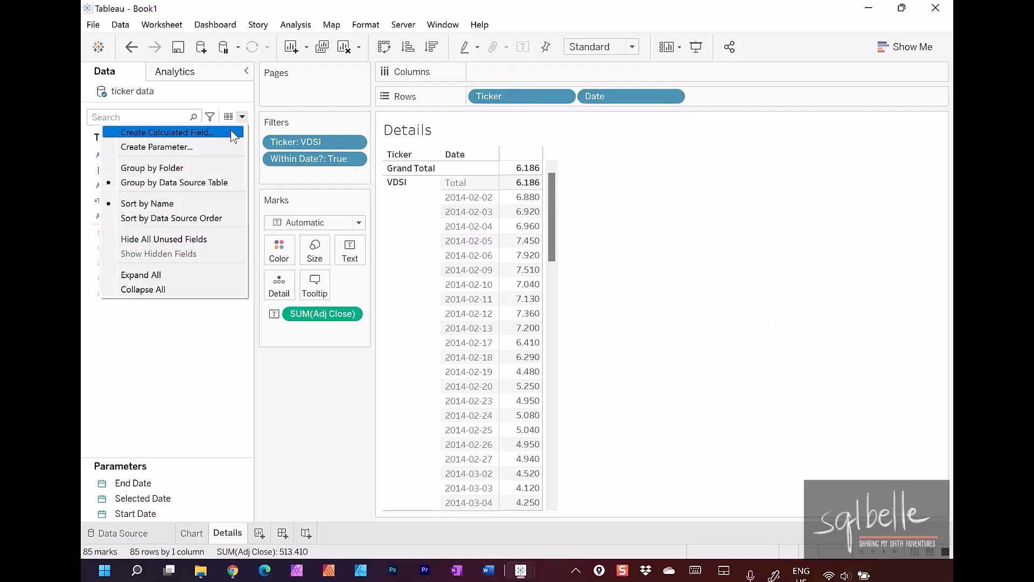
pyautogui.click(231, 130)
pyautogui.write('Avg Across ')
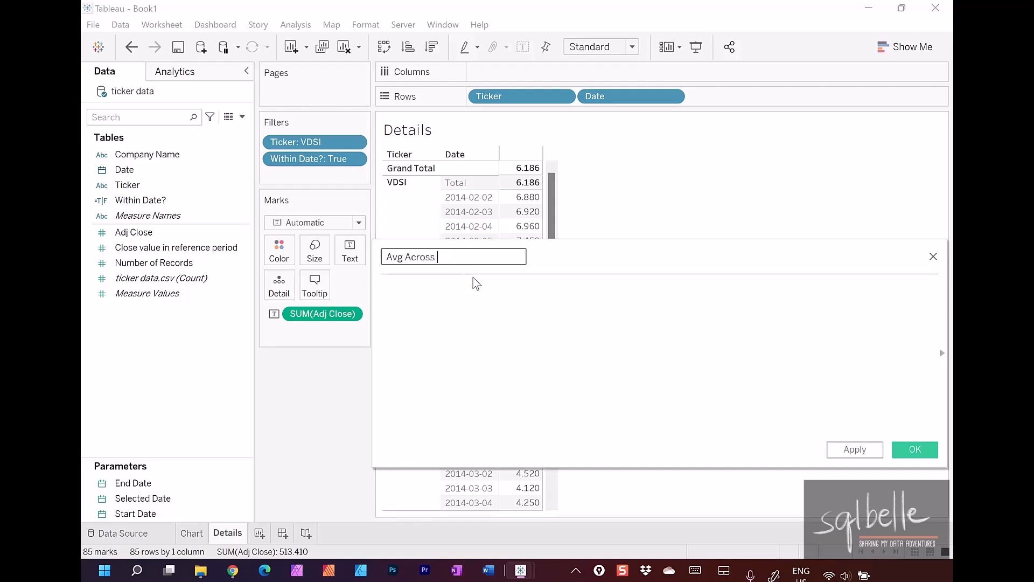
pyautogui.write('Range per Ticker')
pyautogui.click(457, 298)
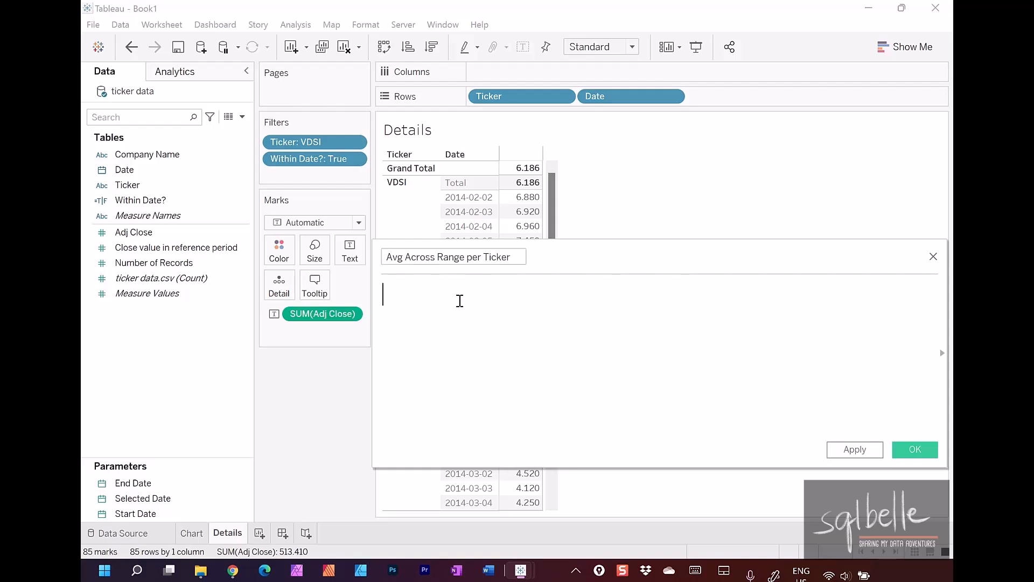
# Step: Begin the Avg Across Range per Ticker formula with {FIXED [Ticker]: and start a new line
pyautogui.write('{FIXED')
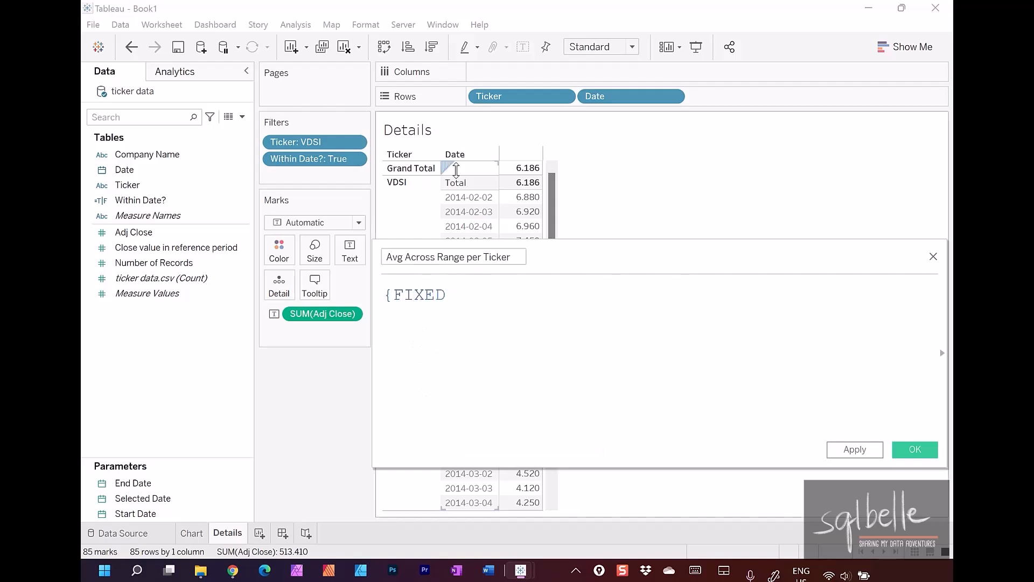
pyautogui.moveTo(489, 104); pyautogui.dragTo(488, 330)
pyautogui.write(':')
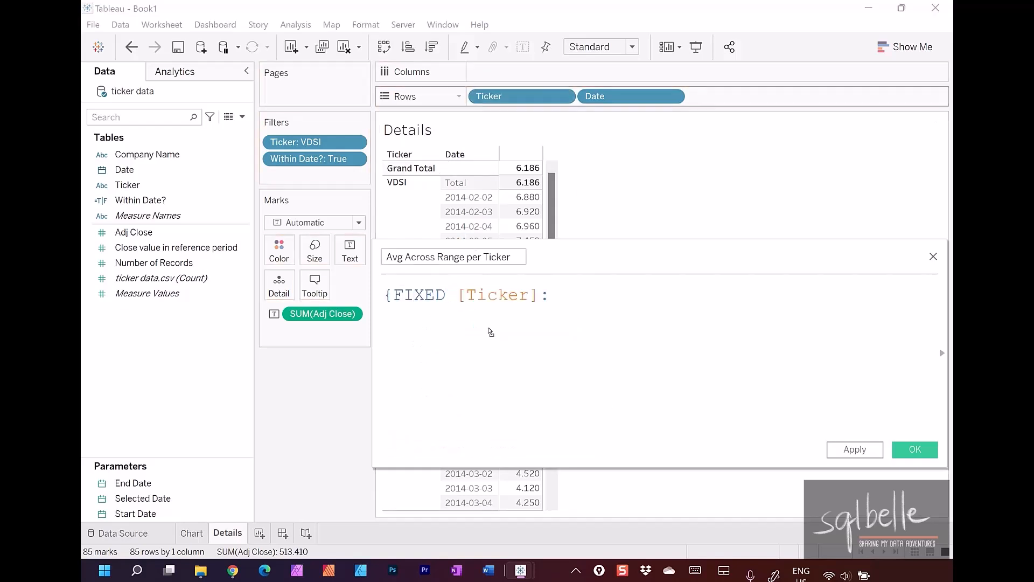
pyautogui.press('Return')
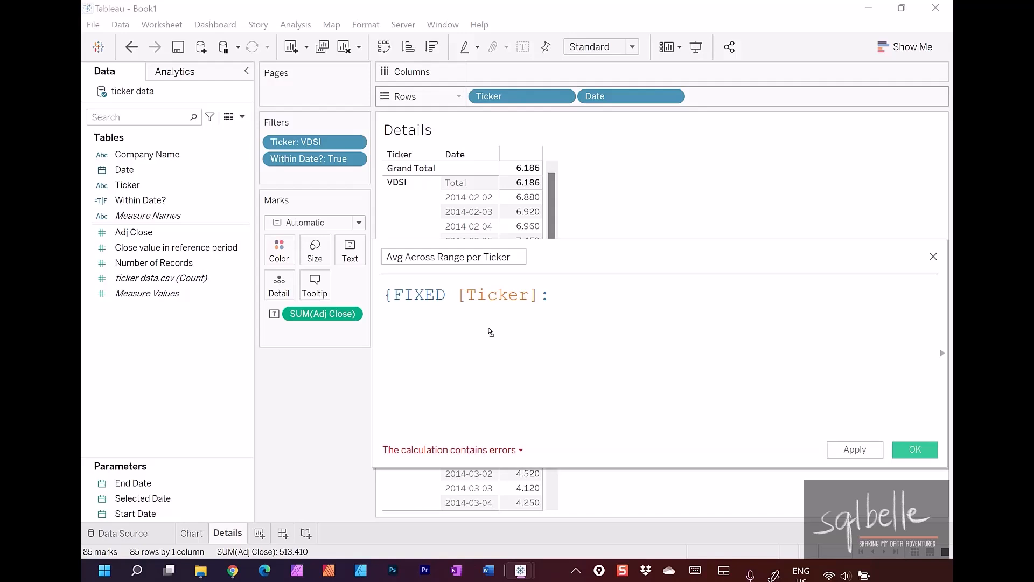
# Step: Add the condition IF [Date] >= [Start Date] AND [Date] <= [End Date] to the formula, split over two lines
pyautogui.write('IF Da')
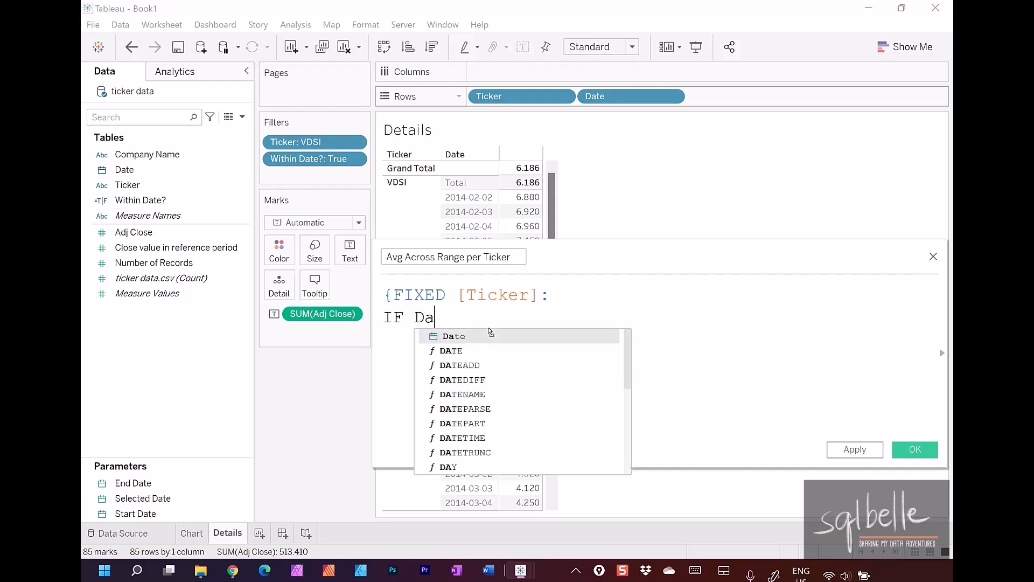
pyautogui.press('Return')
pyautogui.write('>=')
pyautogui.moveTo(135, 514); pyautogui.dragTo(520, 318)
pyautogui.press('Return')
pyautogui.write('AND Da')
pyautogui.press('Escape')
pyautogui.press('Return')
pyautogui.write('<=')
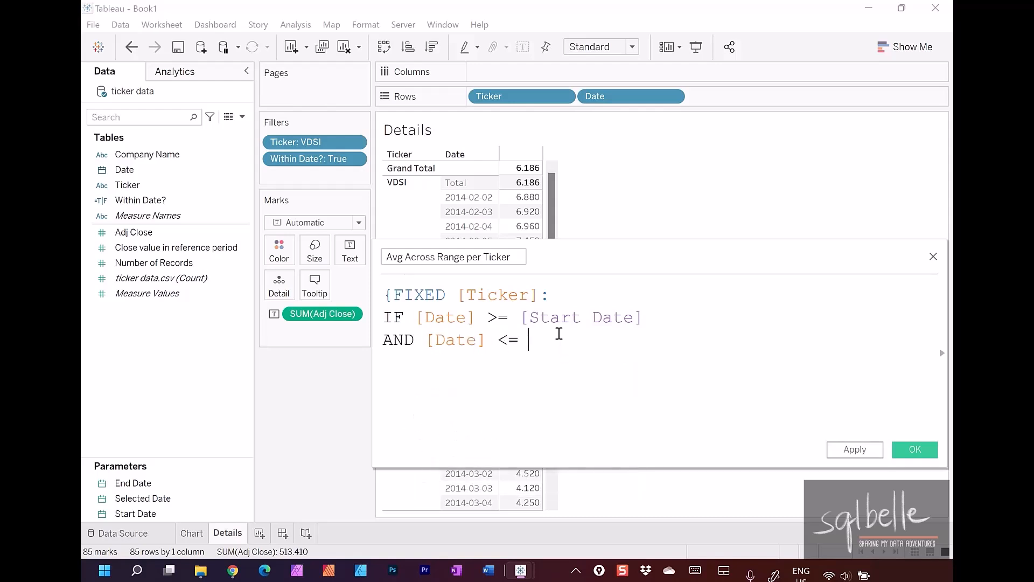
pyautogui.moveTo(135, 483); pyautogui.dragTo(560, 345)
# Step: Complete the formula with THEN [Adj Close] and END, and put the closing curly brace on its own line
pyautogui.press('Return')
pyautogui.write('THEN')
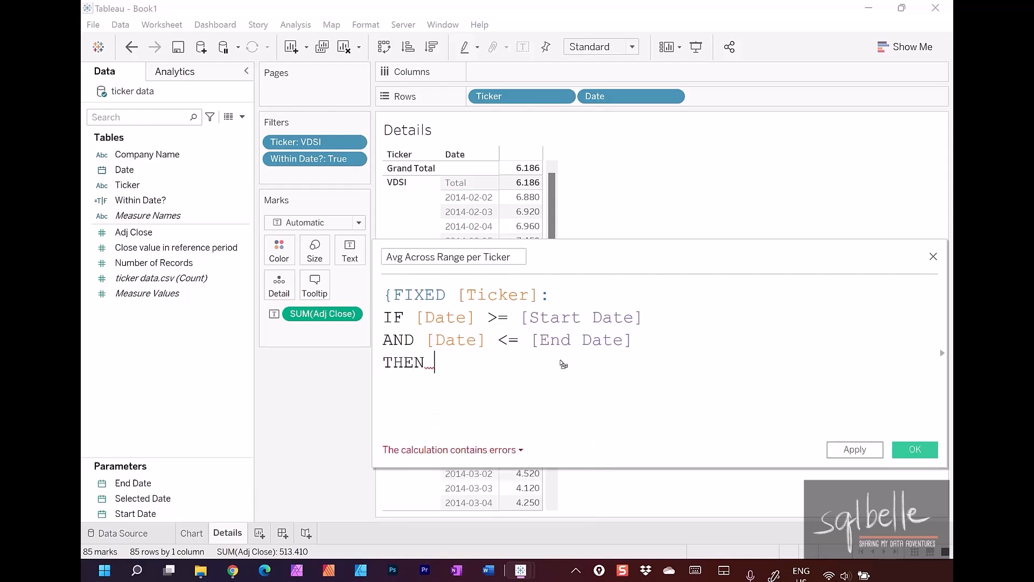
pyautogui.moveTo(133, 232); pyautogui.dragTo(564, 410)
pyautogui.press('Return')
pyautogui.write('END')
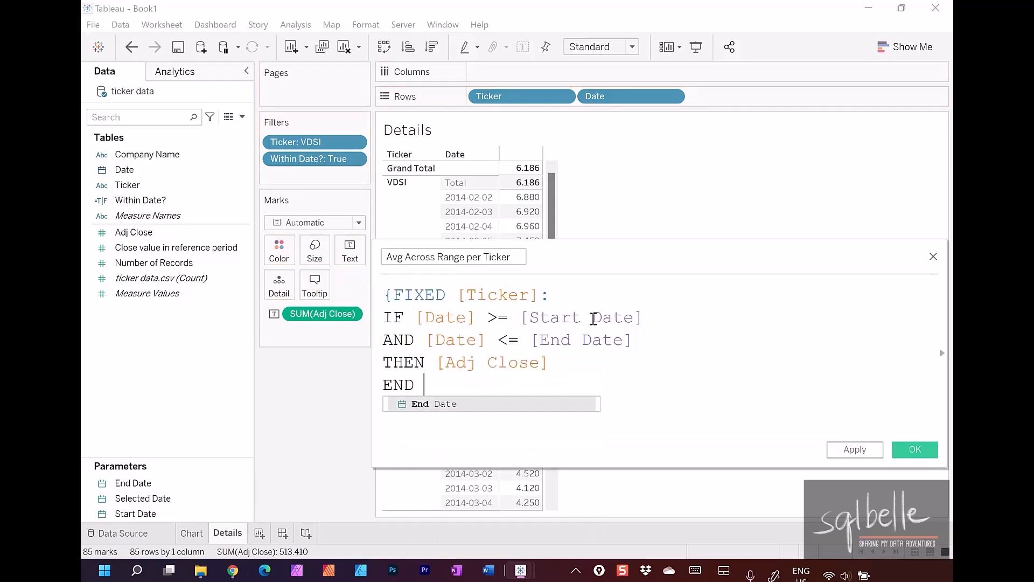
pyautogui.click(423, 393)
pyautogui.write('}')
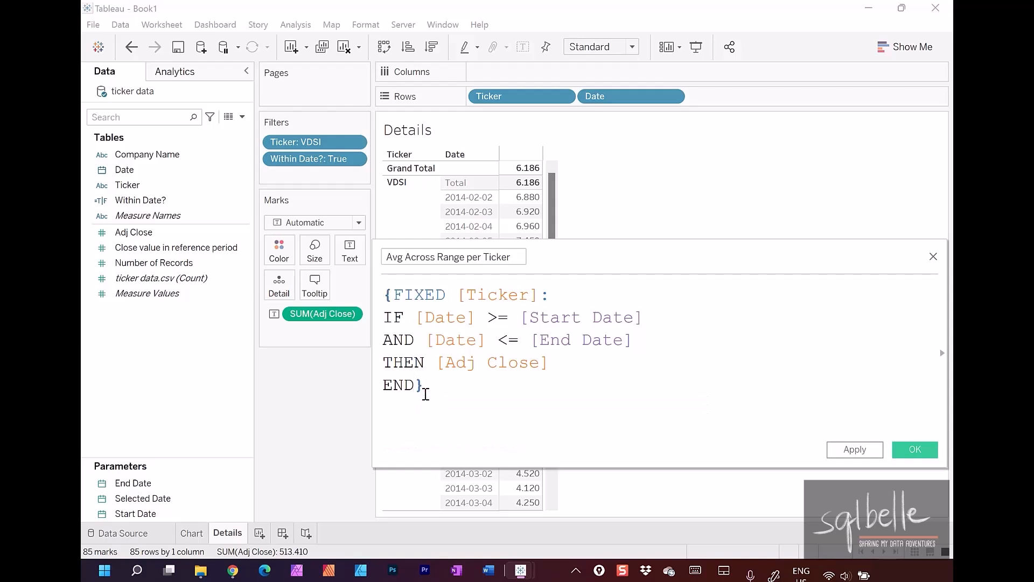
pyautogui.press('Left')
pyautogui.press('Return')
pyautogui.click(536, 425)
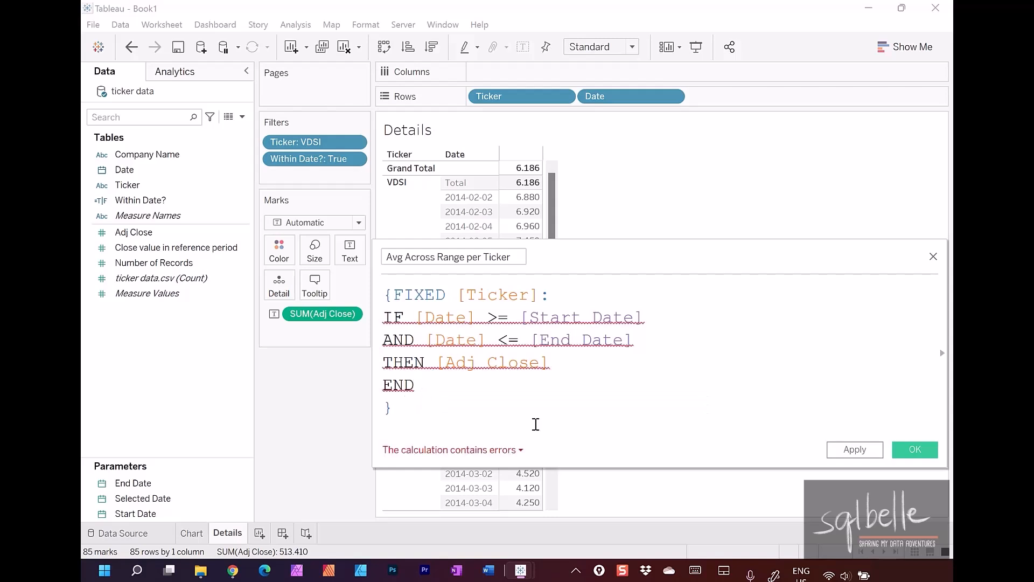
# Step: Check the calculation's error details and wrap the whole IF expression in AVG( )
pyautogui.click(502, 451)
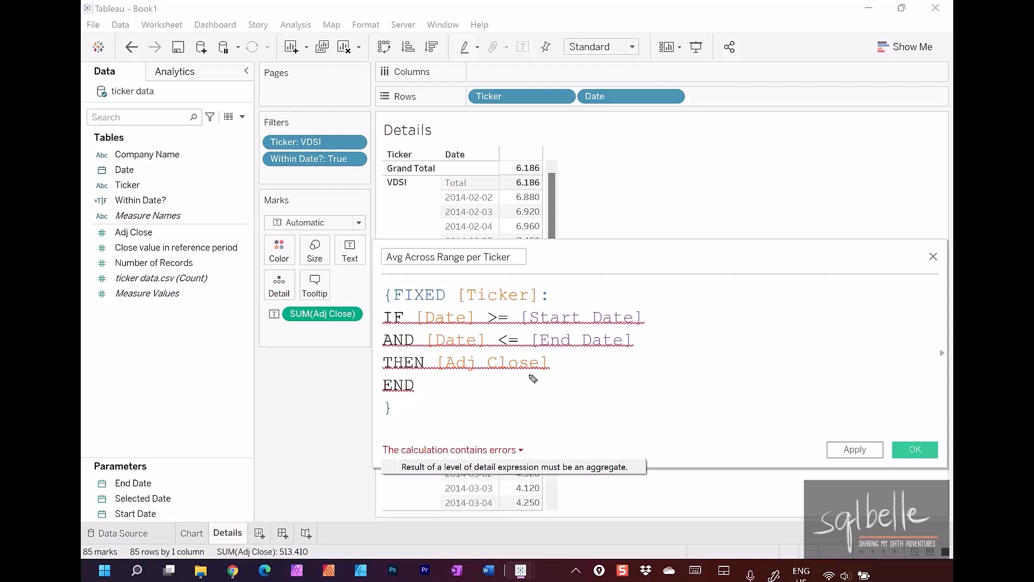
pyautogui.moveTo(530, 376); pyautogui.dragTo(570, 429)
pyautogui.moveTo(531, 395); pyautogui.dragTo(552, 383)
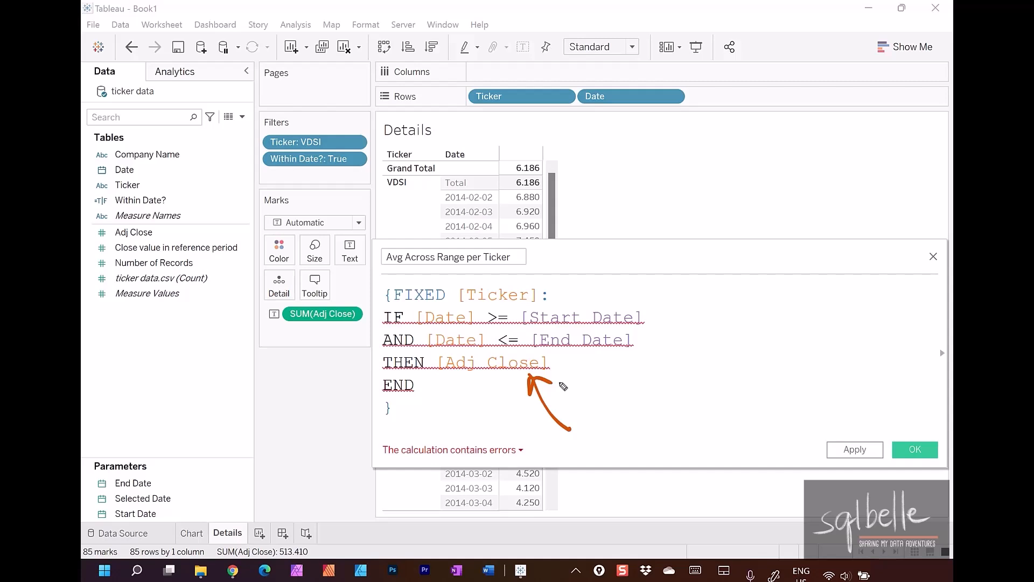
pyautogui.press('Escape')
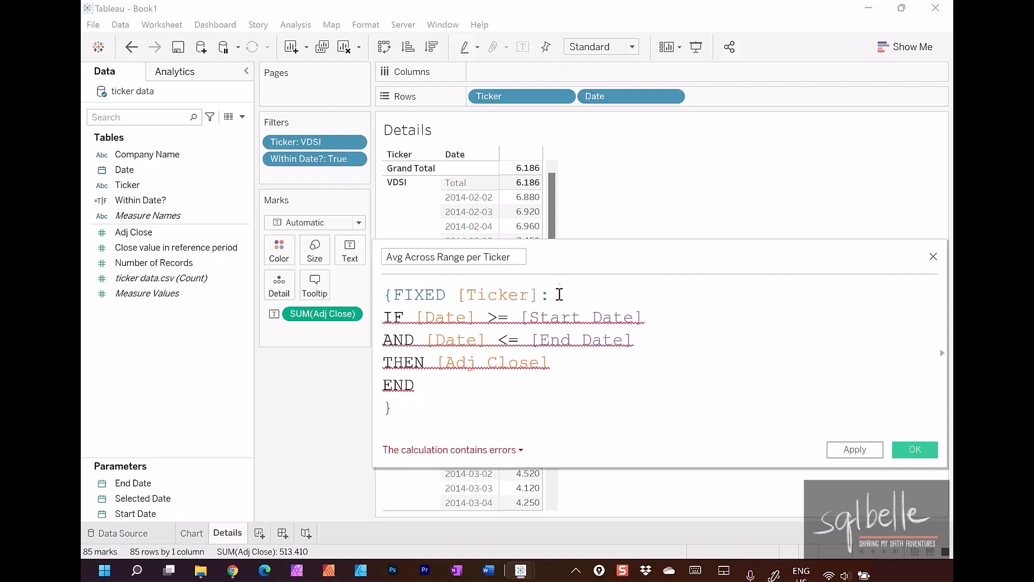
pyautogui.press('Return')
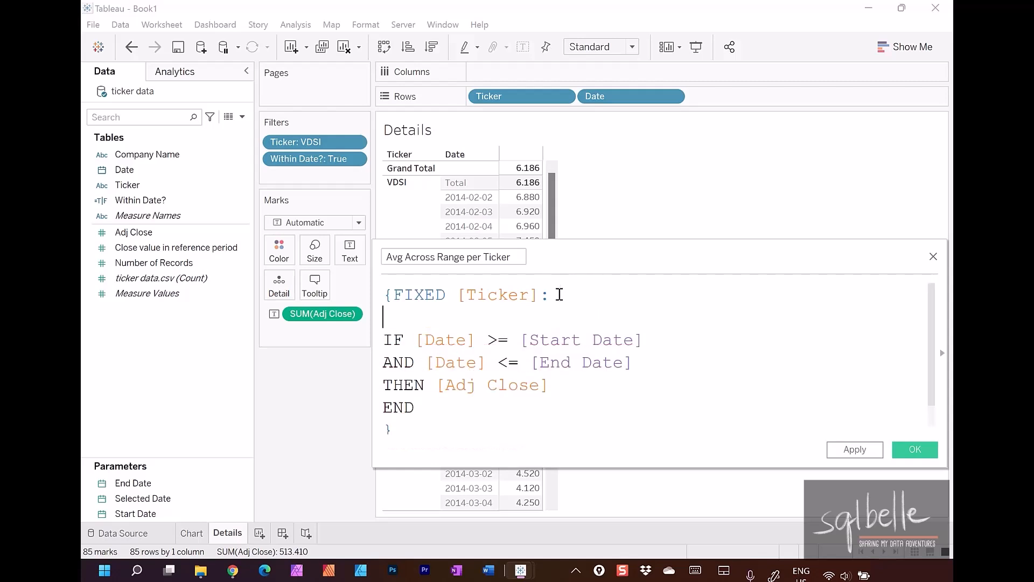
pyautogui.write('A')
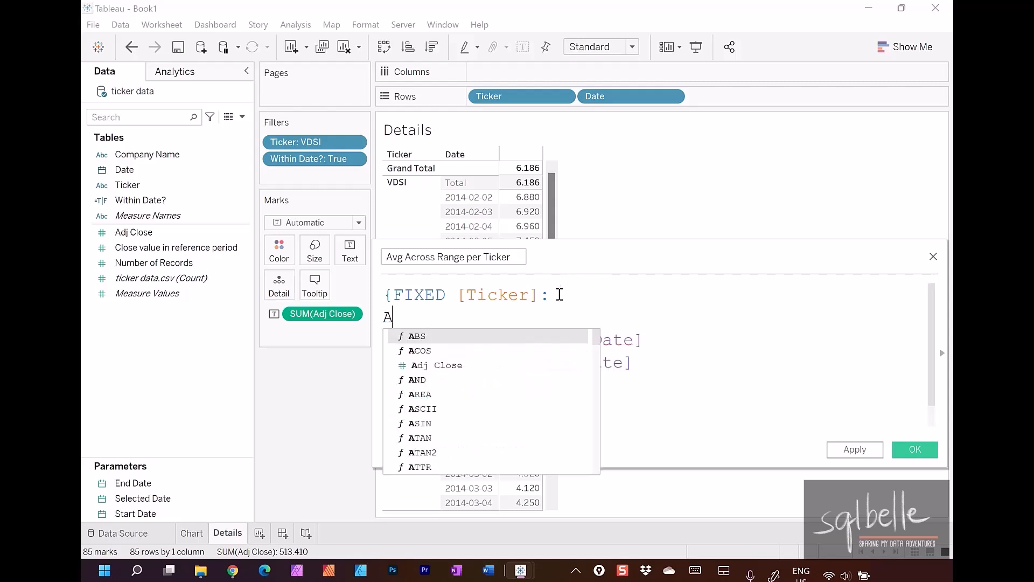
pyautogui.write('VG(')
pyautogui.click(474, 398)
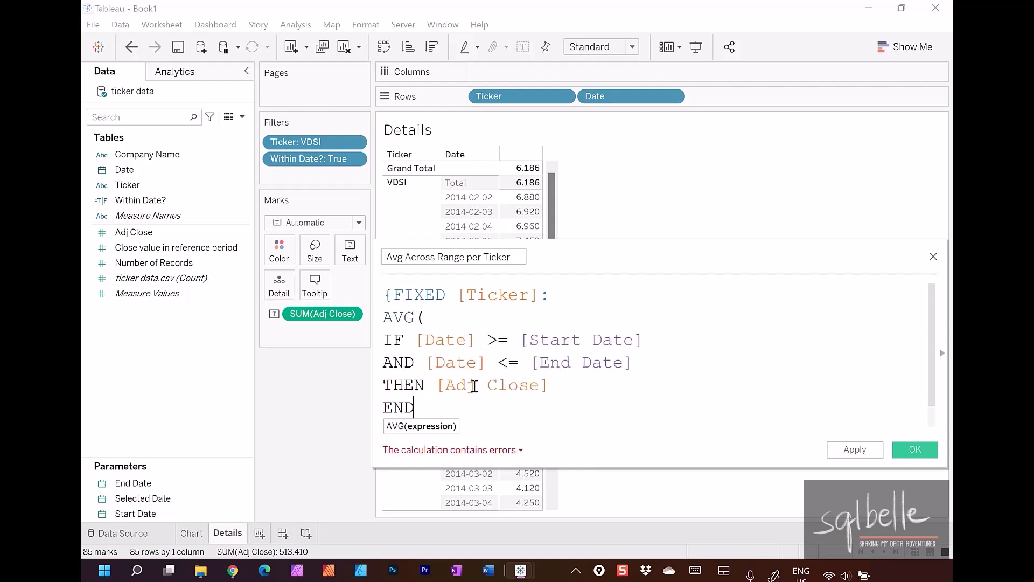
pyautogui.press('Return')
pyautogui.write(')')
# Step: Enlarge the calculation editor and indent the IF to END lines inside AVG( )
pyautogui.scroll(-1, 474, 384)
pyautogui.scroll(2, 474, 384)
pyautogui.moveTo(474, 243); pyautogui.dragTo(474, 168)
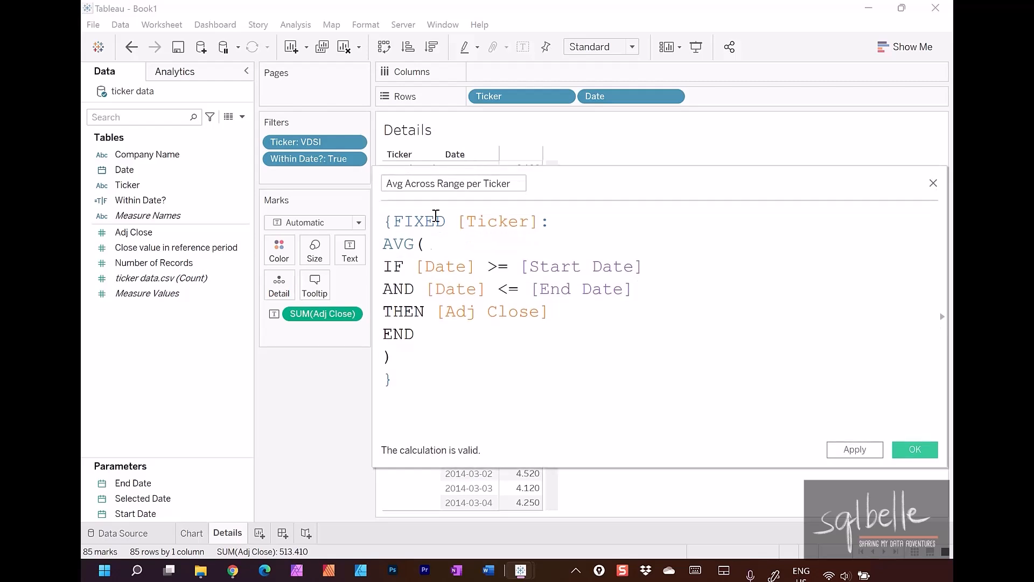
pyautogui.moveTo(432, 339); pyautogui.dragTo(361, 264)
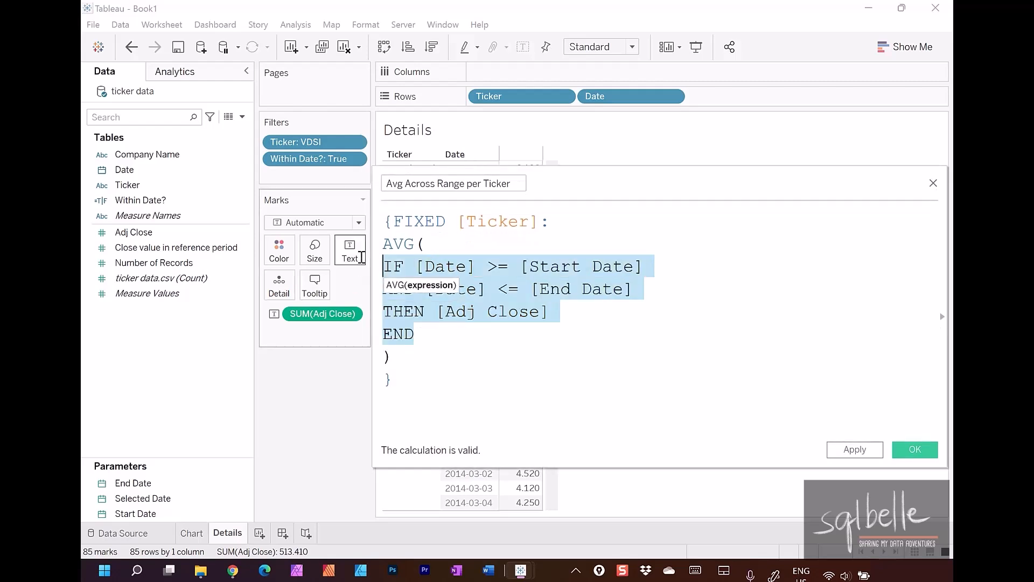
pyautogui.press('Tab')
pyautogui.click(566, 376)
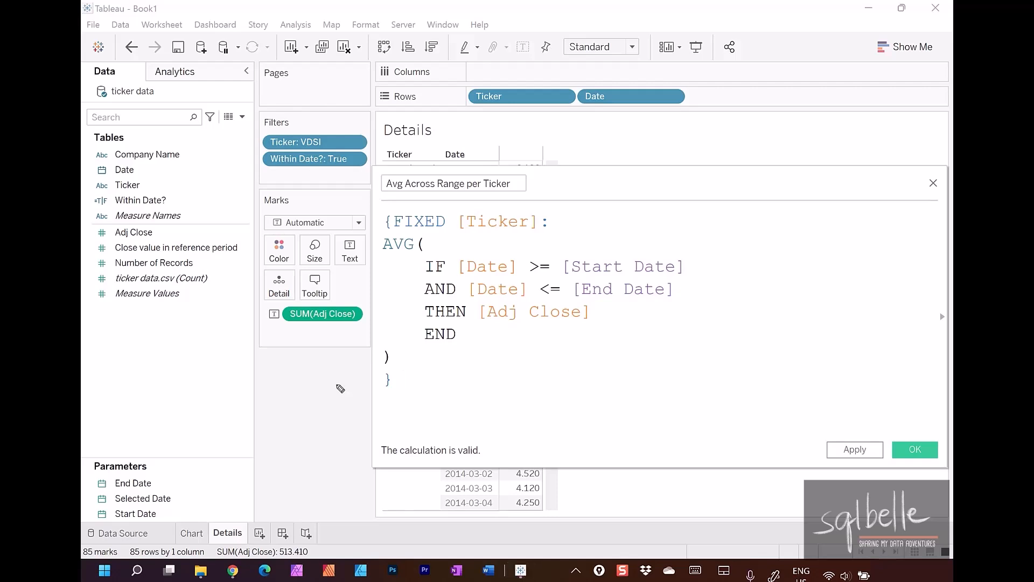
# Step: Replace the start and end date conditions in the IF line with [Within Date?], and save the calculated field
pyautogui.moveTo(510, 254)
pyautogui.mouseDown()
pyautogui.moveTo(451, 287)
pyautogui.moveTo(731, 289)
pyautogui.moveTo(528, 245)
pyautogui.moveTo(402, 165)
pyautogui.moveTo(189, 198)
pyautogui.mouseUp()
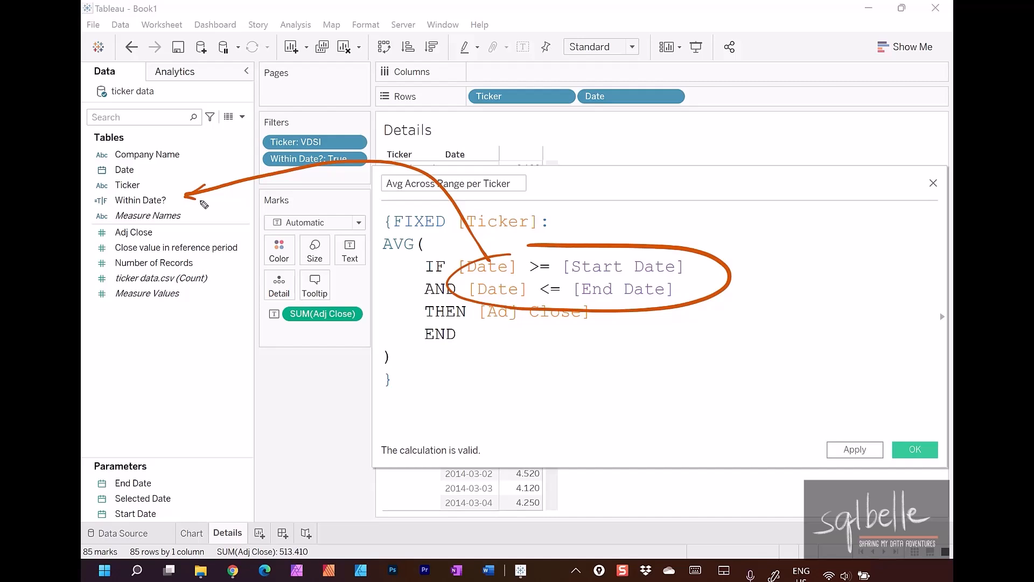
pyautogui.moveTo(457, 266)
pyautogui.mouseDown()
pyautogui.moveTo(633, 289)
pyautogui.moveTo(711, 286)
pyautogui.mouseUp()
pyautogui.press('BackSpace')
pyautogui.moveTo(141, 200); pyautogui.dragTo(604, 276)
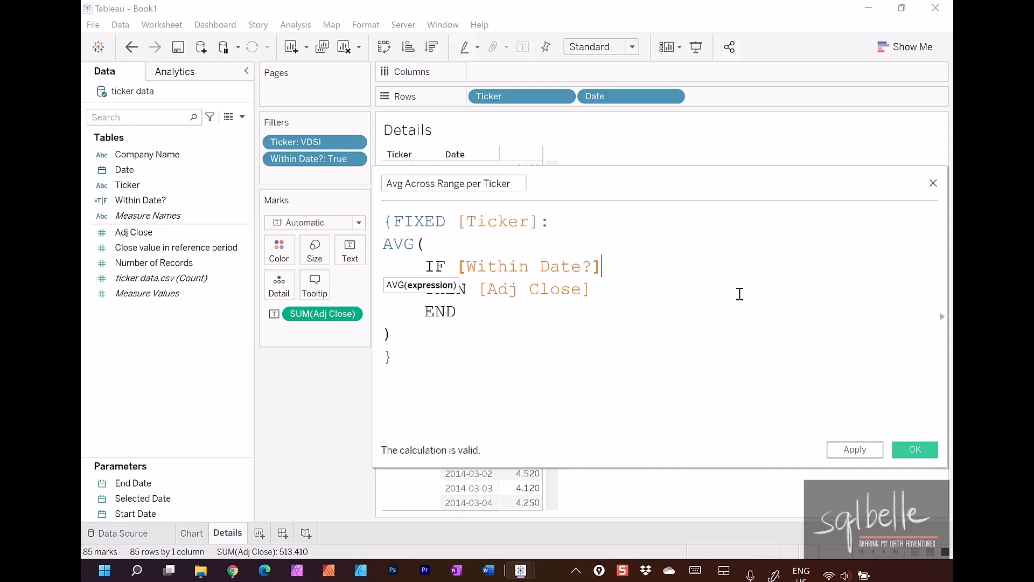
pyautogui.click(549, 289)
pyautogui.click(388, 243)
pyautogui.moveTo(388, 243); pyautogui.dragTo(478, 330)
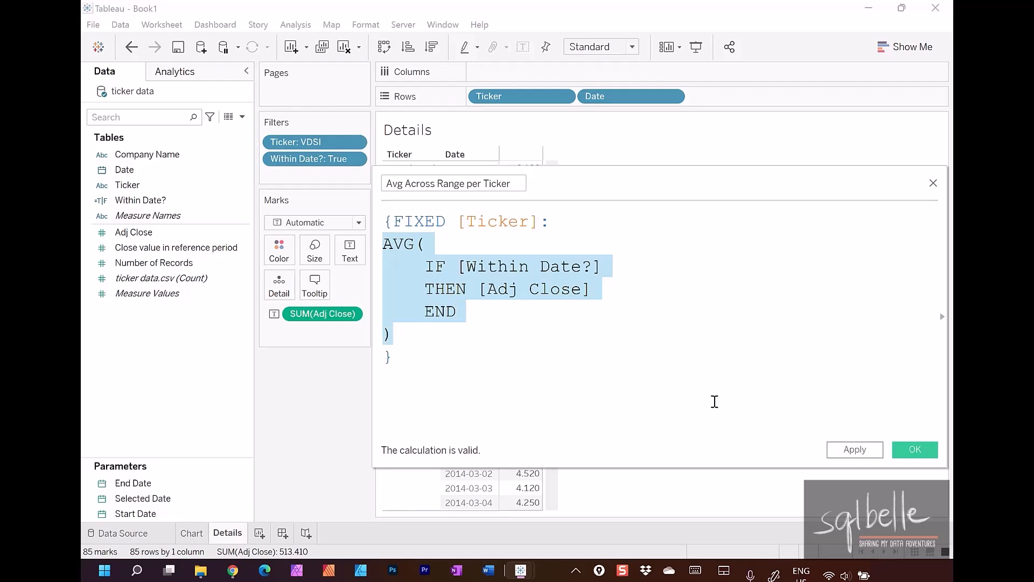
pyautogui.click(858, 450)
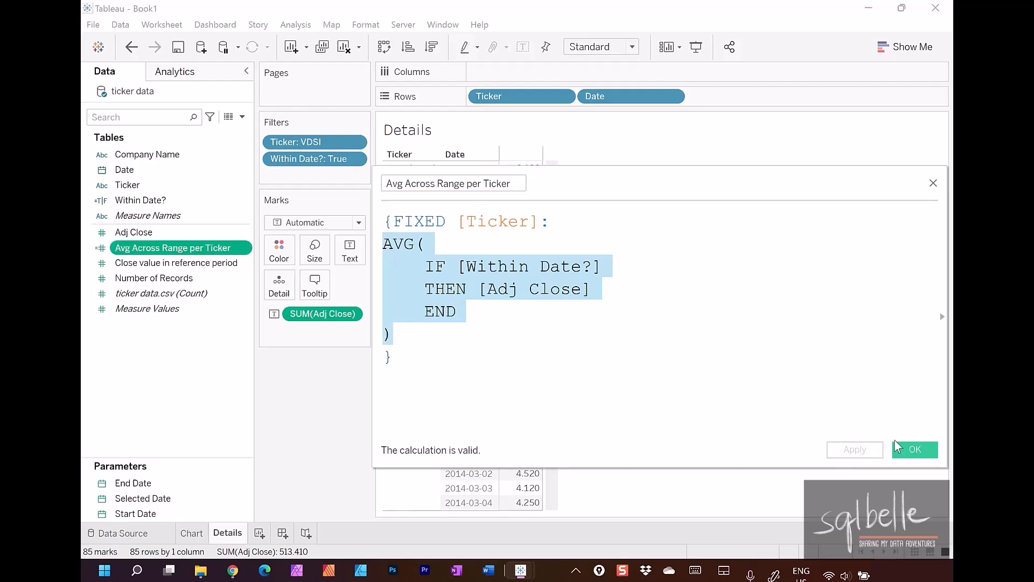
pyautogui.click(913, 448)
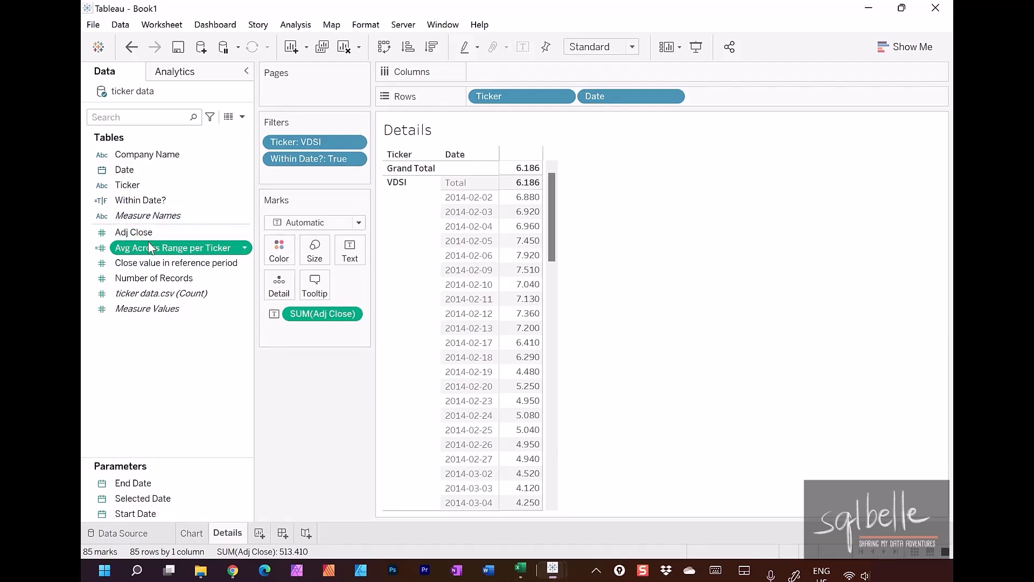
# Step: Add Avg Across Range per Ticker to the Details table as a second measure beside Adj Close
pyautogui.moveTo(142, 247)
pyautogui.mouseDown()
pyautogui.moveTo(482, 245)
pyautogui.moveTo(526, 230)
pyautogui.mouseUp()
pyautogui.moveTo(604, 280)
pyautogui.mouseDown()
pyautogui.moveTo(549, 275)
pyautogui.moveTo(561, 245)
pyautogui.mouseUp()
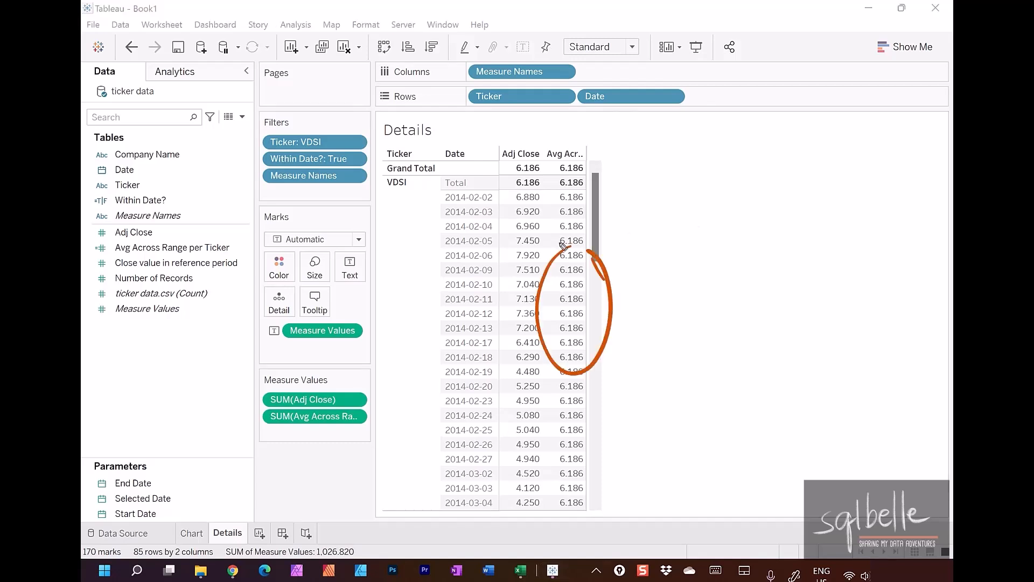
pyautogui.press('Escape')
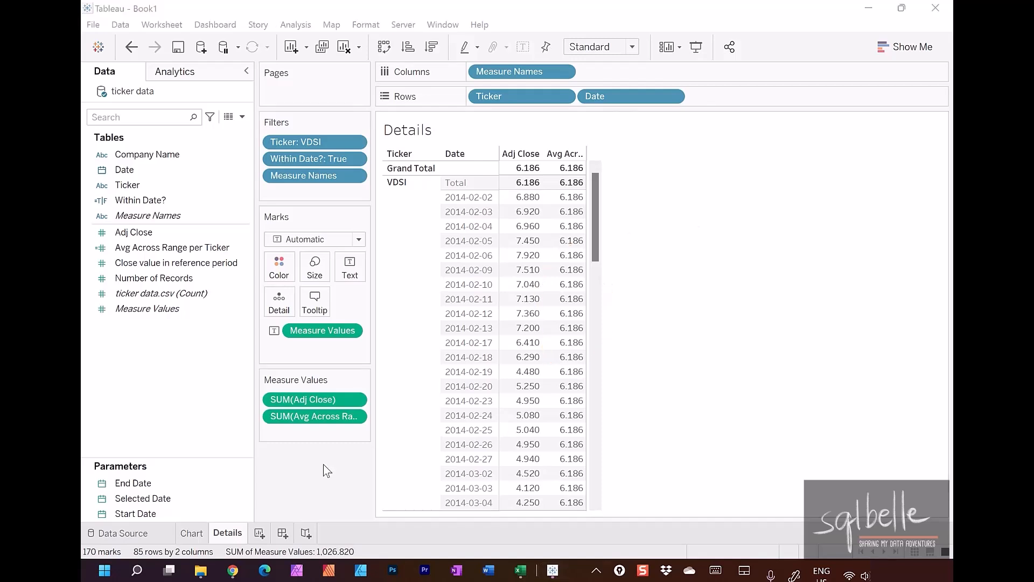
# Step: Show the Selected Date parameter control on the Chart sheet
pyautogui.click(192, 534)
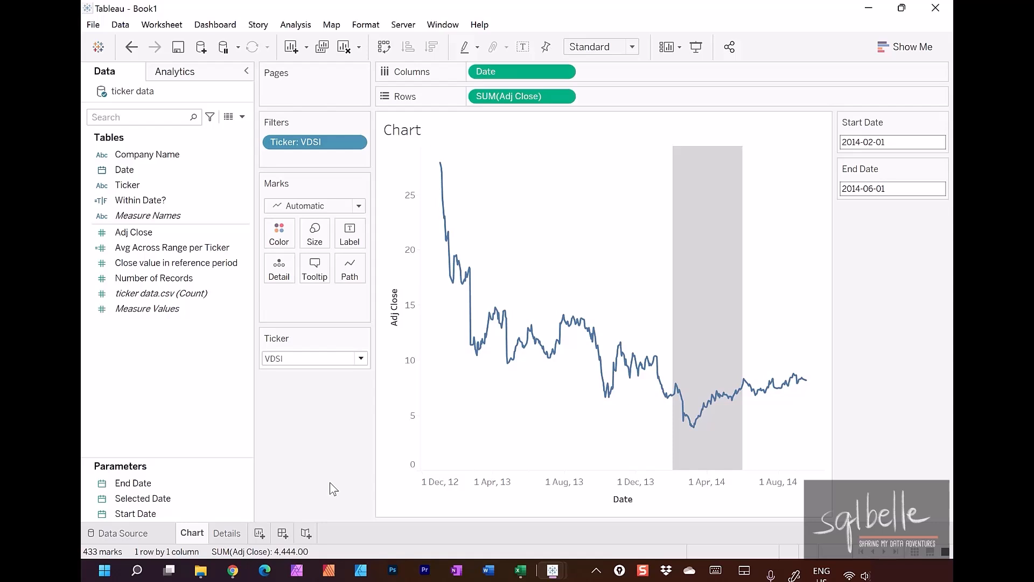
pyautogui.click(182, 498)
pyautogui.rightClick(183, 498)
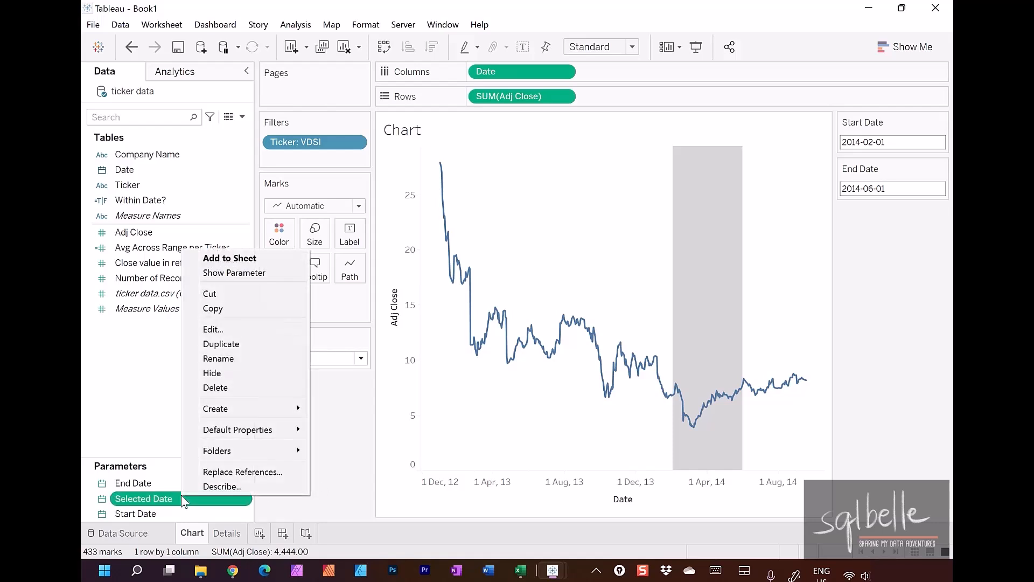
pyautogui.click(215, 272)
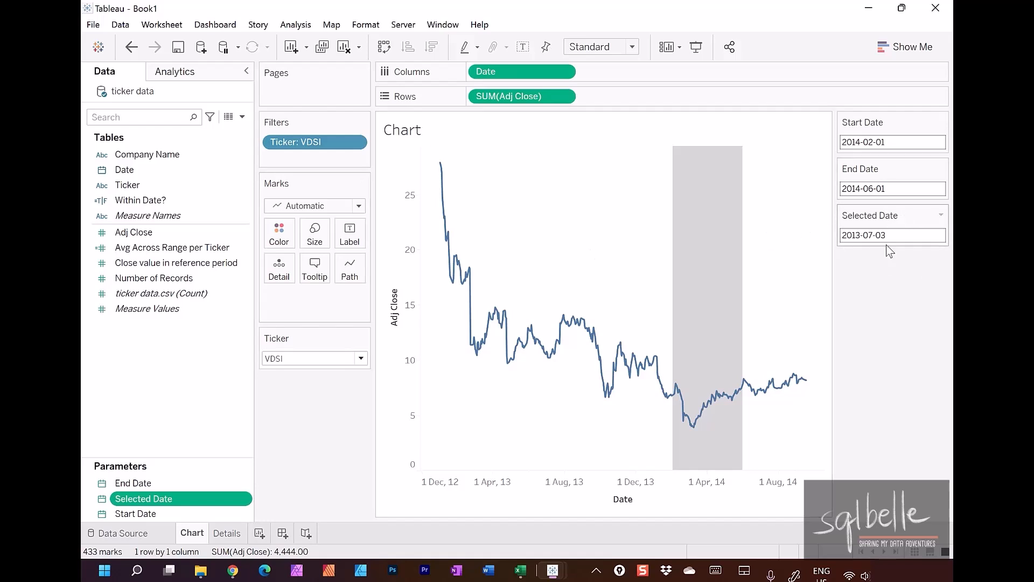
# Step: Add a reference line on the Date axis at the Selected Date parameter for the entire table, with its label set to Value
pyautogui.click(178, 73)
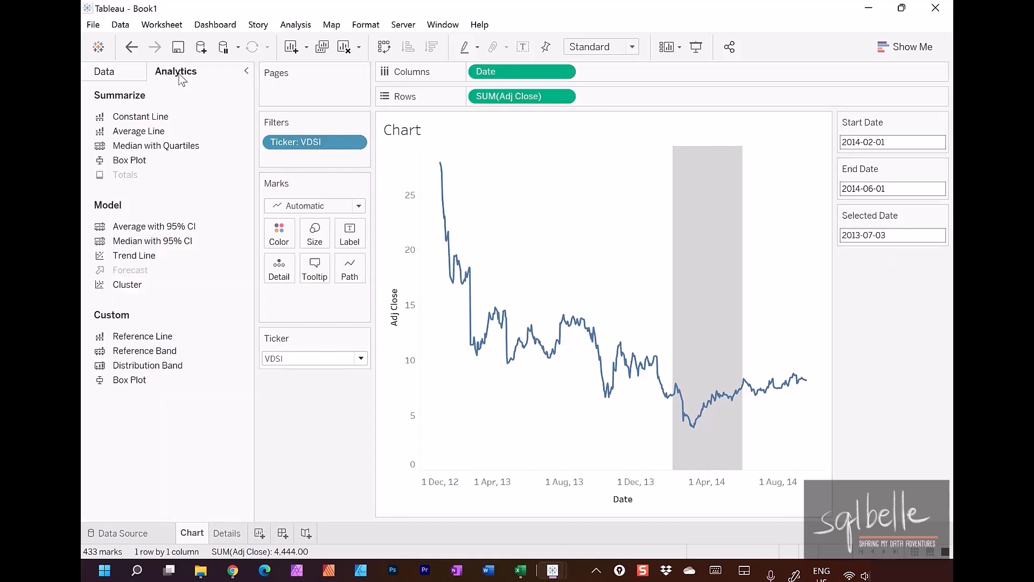
pyautogui.moveTo(154, 344); pyautogui.dragTo(511, 222)
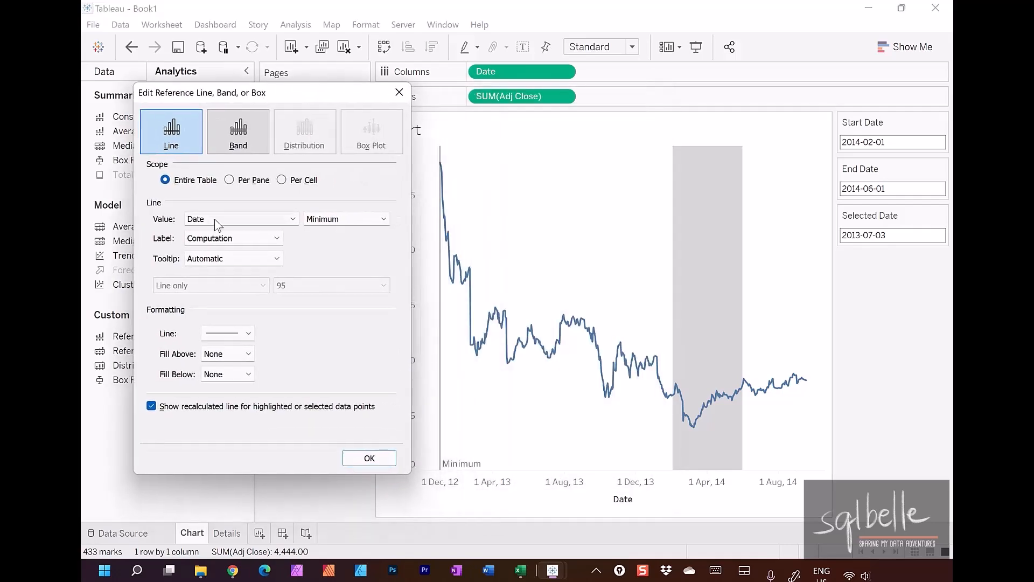
pyautogui.click(214, 219)
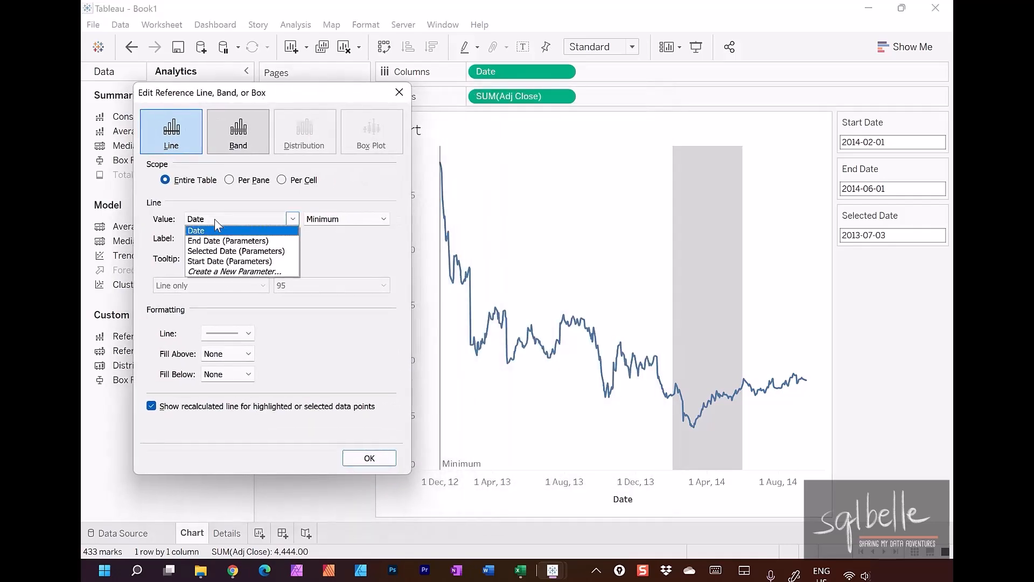
pyautogui.click(217, 248)
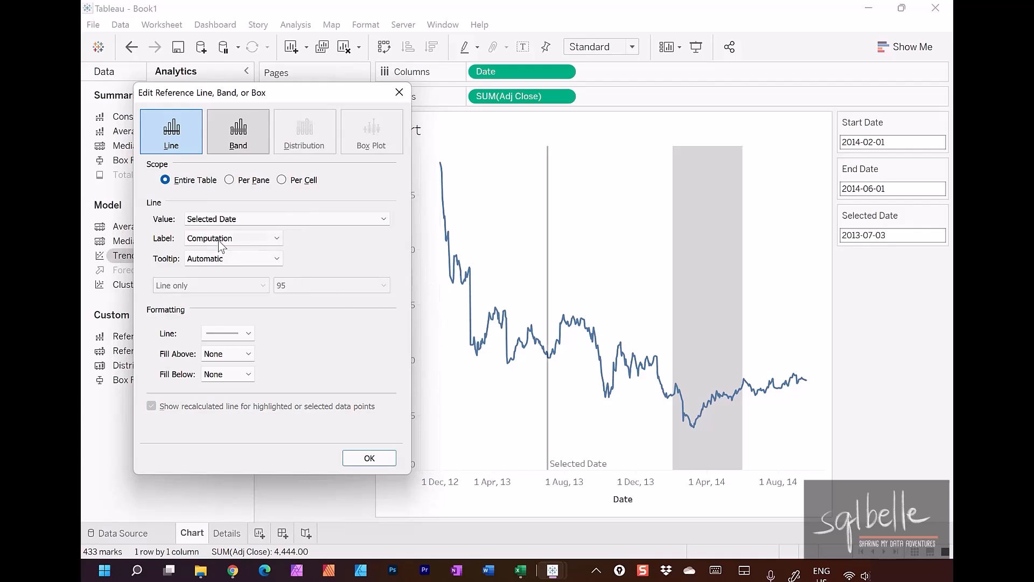
pyautogui.click(220, 241)
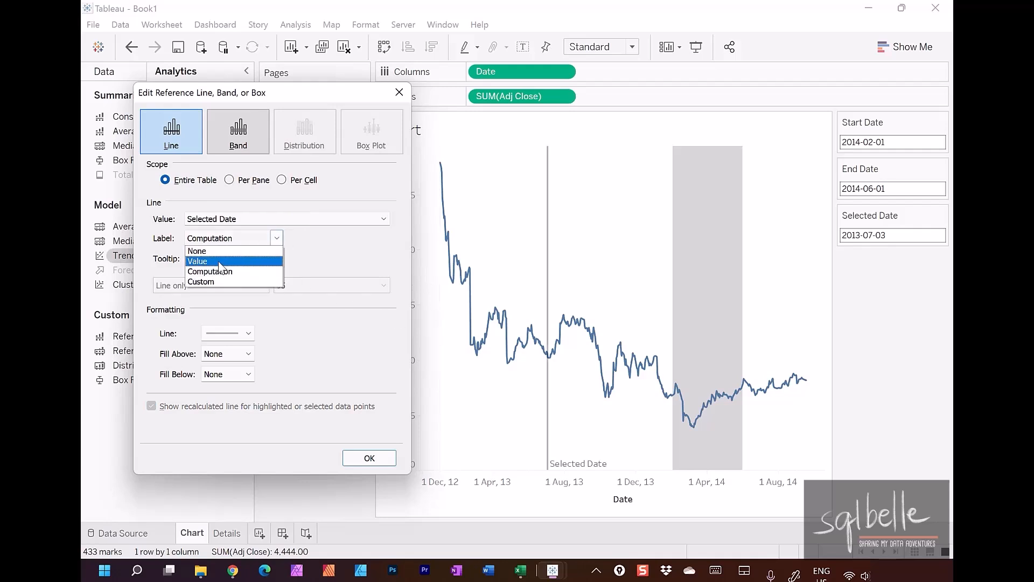
pyautogui.click(197, 261)
pyautogui.click(371, 463)
# Step: Start a new calculated field named Selected Value on Date
pyautogui.click(126, 73)
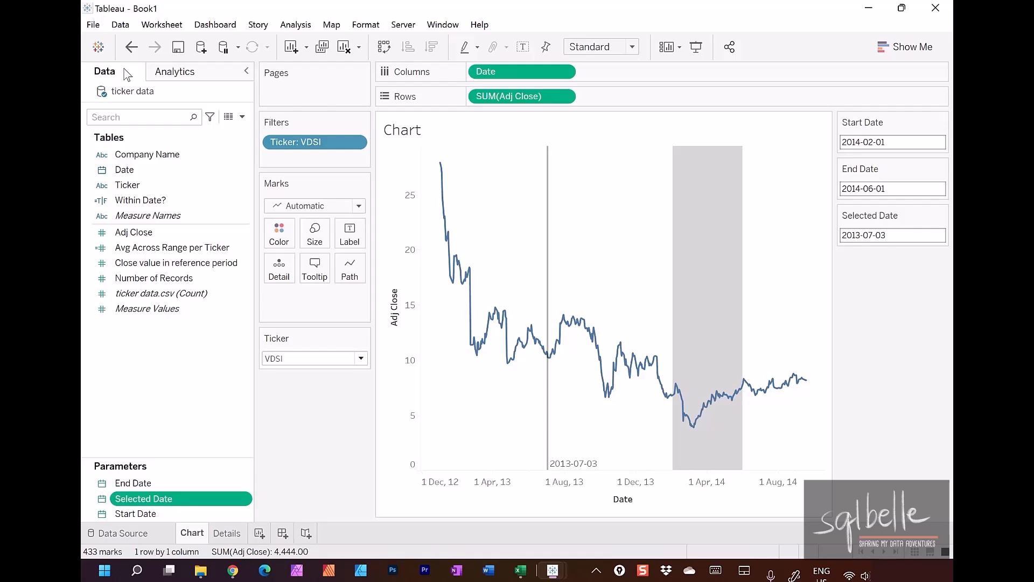
pyautogui.click(225, 358)
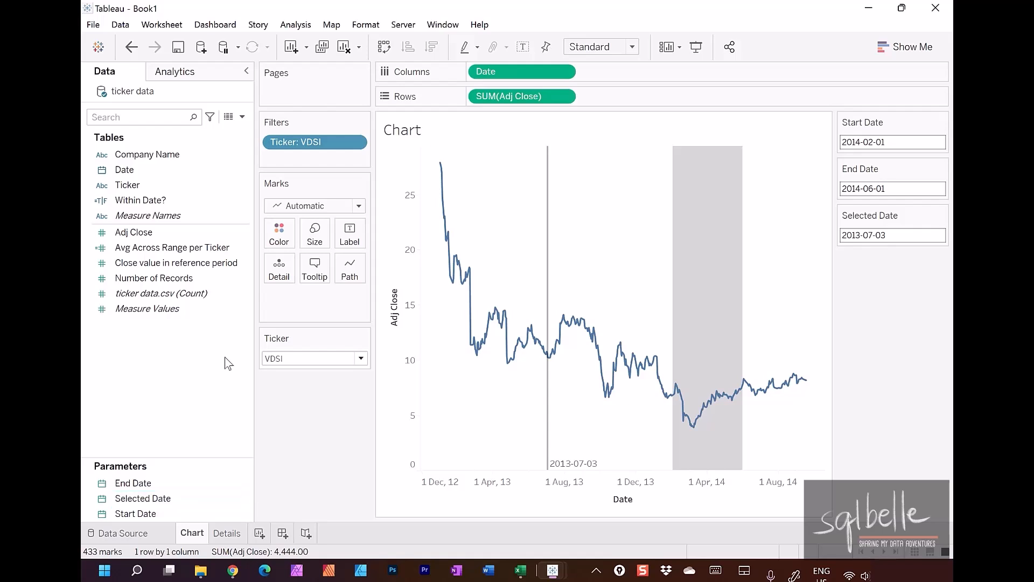
pyautogui.click(242, 116)
pyautogui.click(225, 140)
pyautogui.write('Selected Value on Date')
pyautogui.press('Tab')
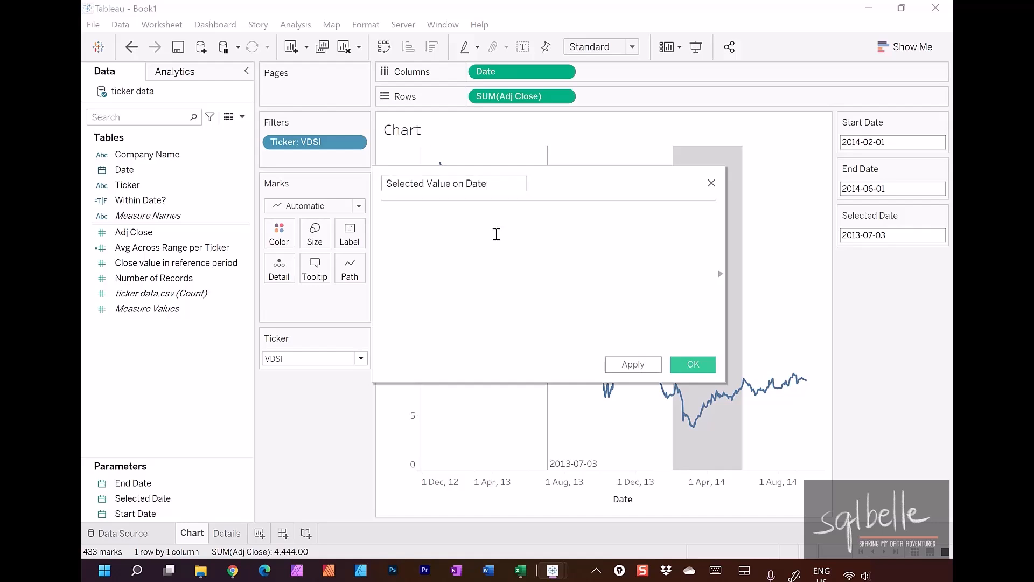
# Step: Enter the formula IF [Selected Date]= [Date] THEN [Adj Close] END and save the calculated field
pyautogui.write('IF')
pyautogui.moveTo(141, 499); pyautogui.dragTo(455, 301)
pyautogui.write('= Da')
pyautogui.press('Return')
pyautogui.press('Return')
pyautogui.write('THEN')
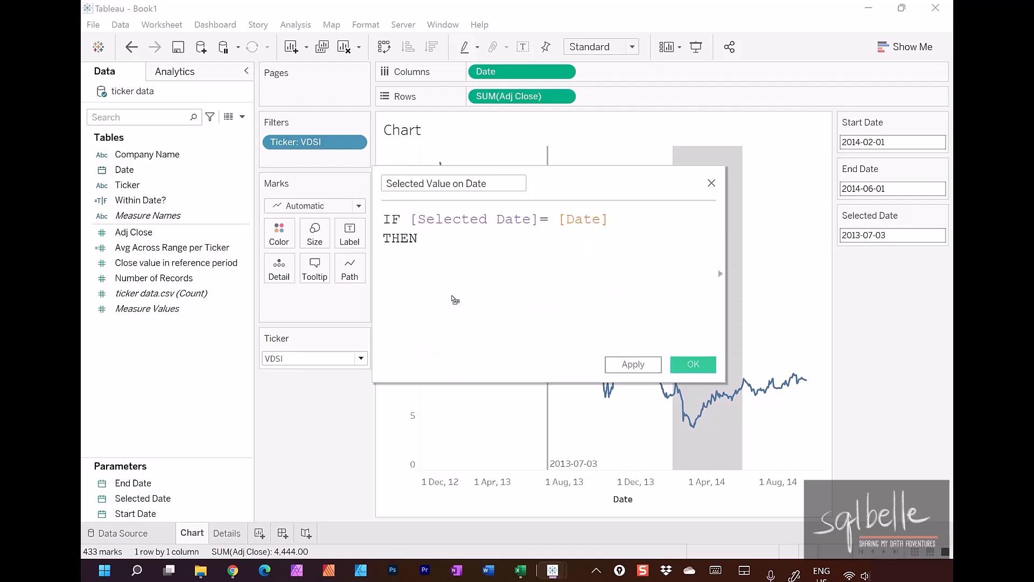
pyautogui.write(' [Ad')
pyautogui.press('Return')
pyautogui.press('Return')
pyautogui.write('END')
pyautogui.click(633, 365)
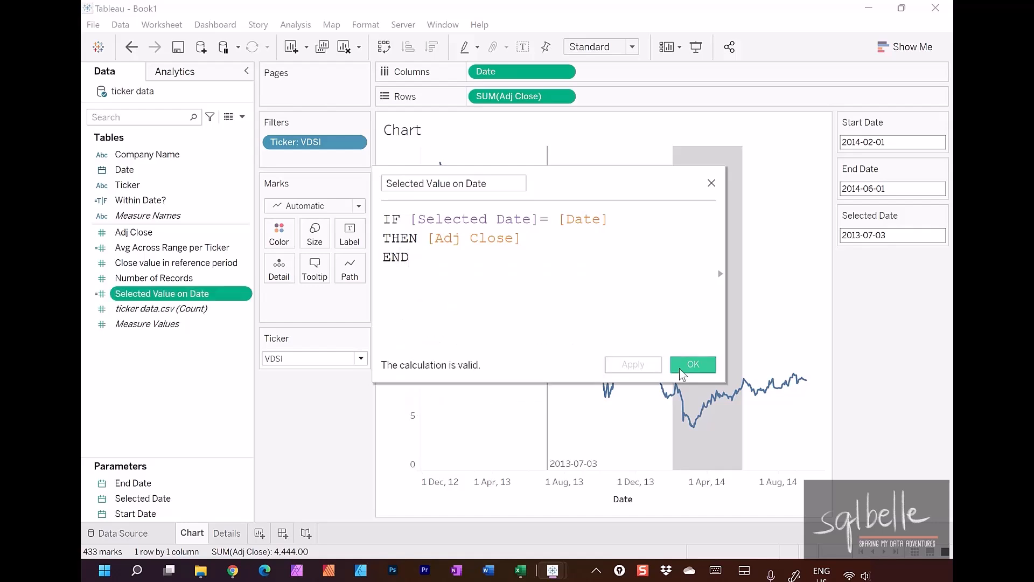
pyautogui.click(678, 371)
# Step: Label the line with Selected Value on Date and add Avg Across Range per Ticker to the tooltip
pyautogui.moveTo(168, 294); pyautogui.dragTo(359, 239)
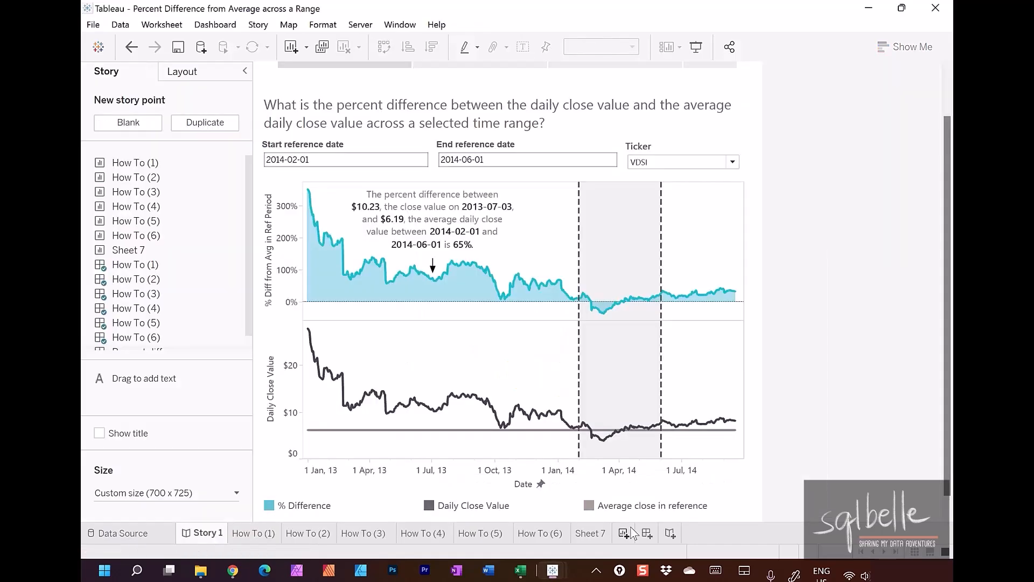
pyautogui.moveTo(359, 190)
pyautogui.mouseDown()
pyautogui.moveTo(378, 233)
pyautogui.moveTo(336, 209)
pyautogui.mouseUp()
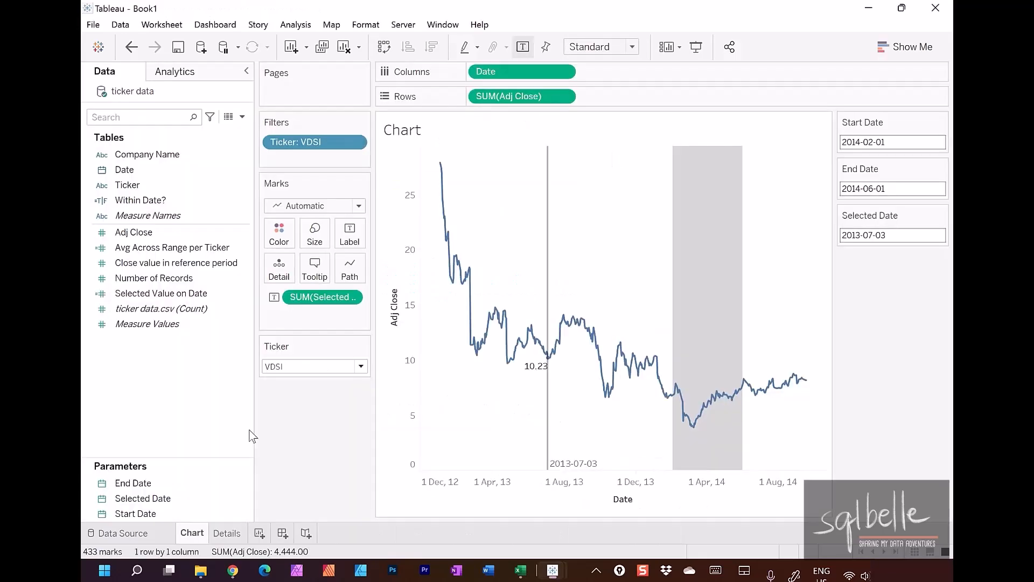
pyautogui.click(177, 249)
pyautogui.moveTo(177, 251); pyautogui.dragTo(327, 277)
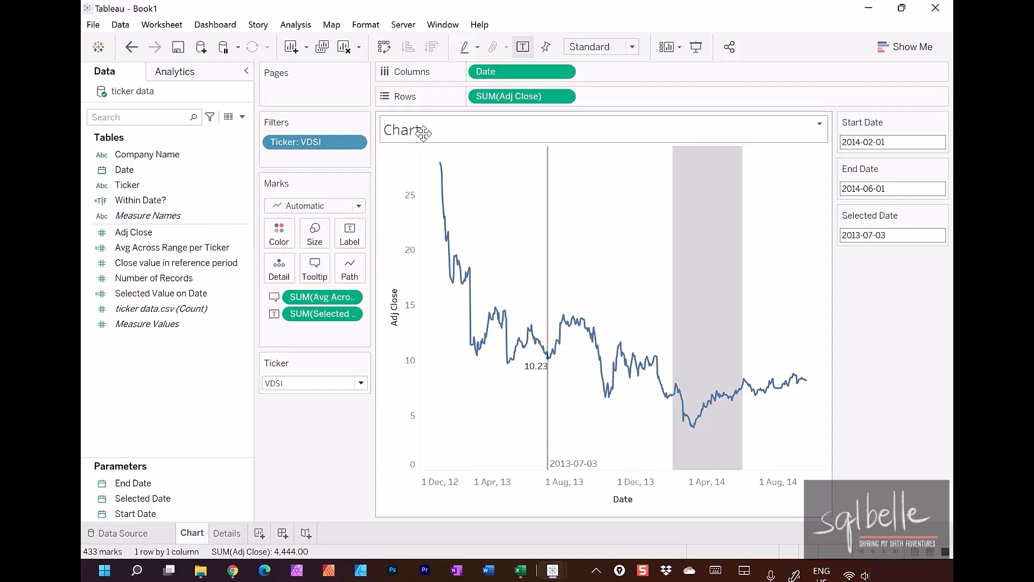
# Step: Replace the chart title with "Average Across Selected Range: " followed by the inserted field SUM(Avg Across Range per Ticker)
pyautogui.doubleClick(424, 134)
pyautogui.moveTo(699, 239); pyautogui.dragTo(443, 221)
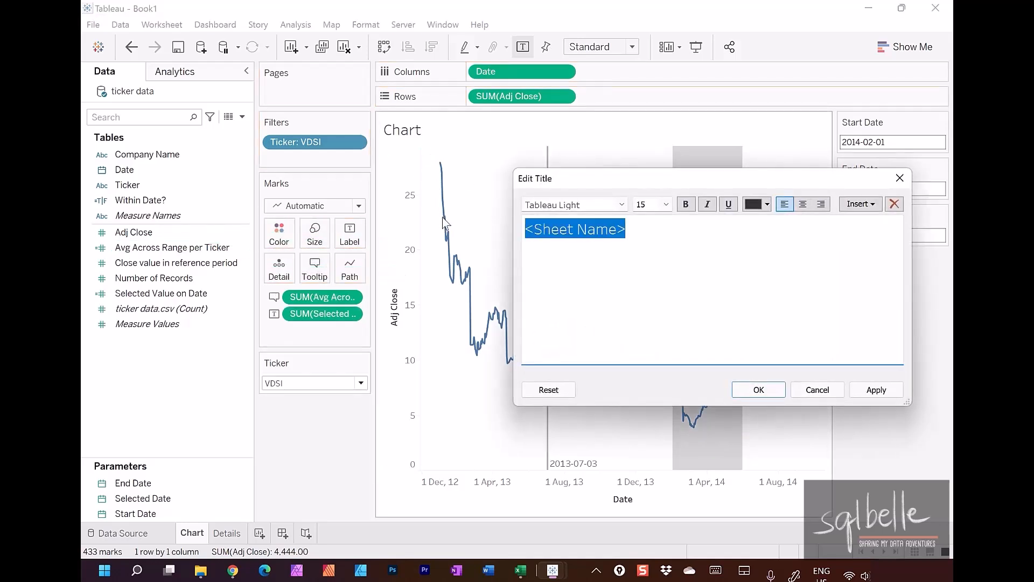
pyautogui.write('Average Across Selected Range:')
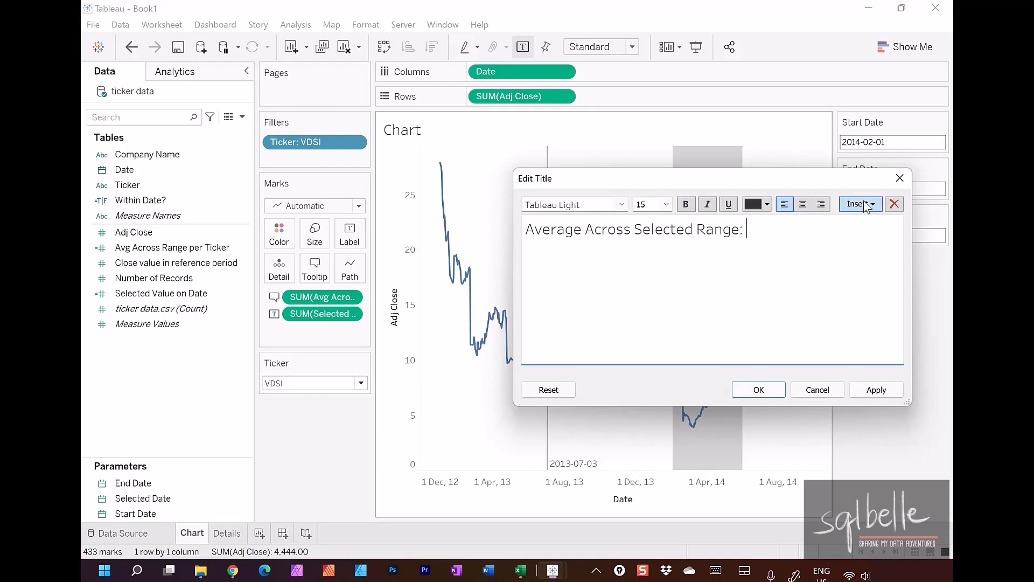
pyautogui.click(860, 203)
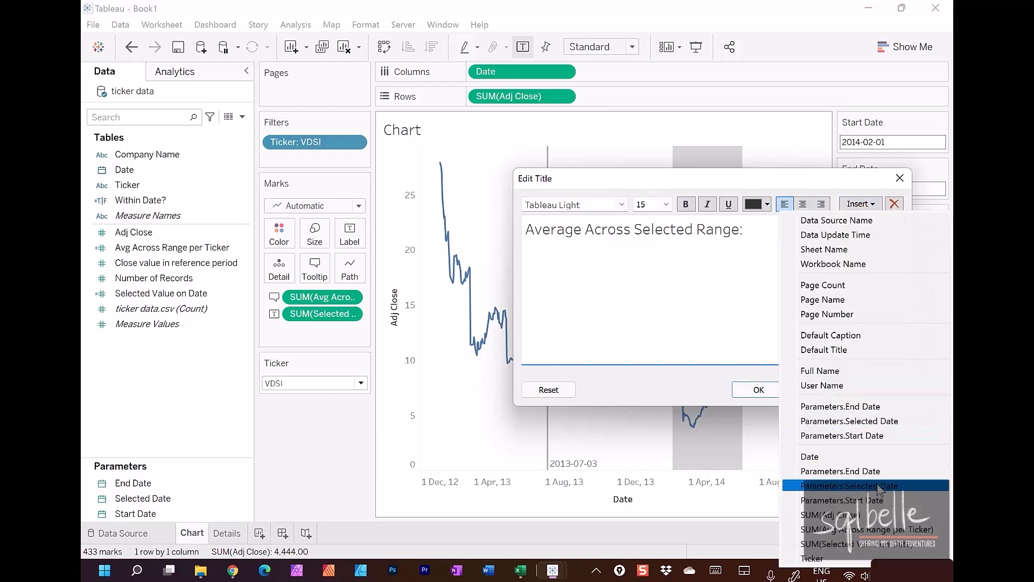
pyautogui.click(888, 531)
pyautogui.click(875, 391)
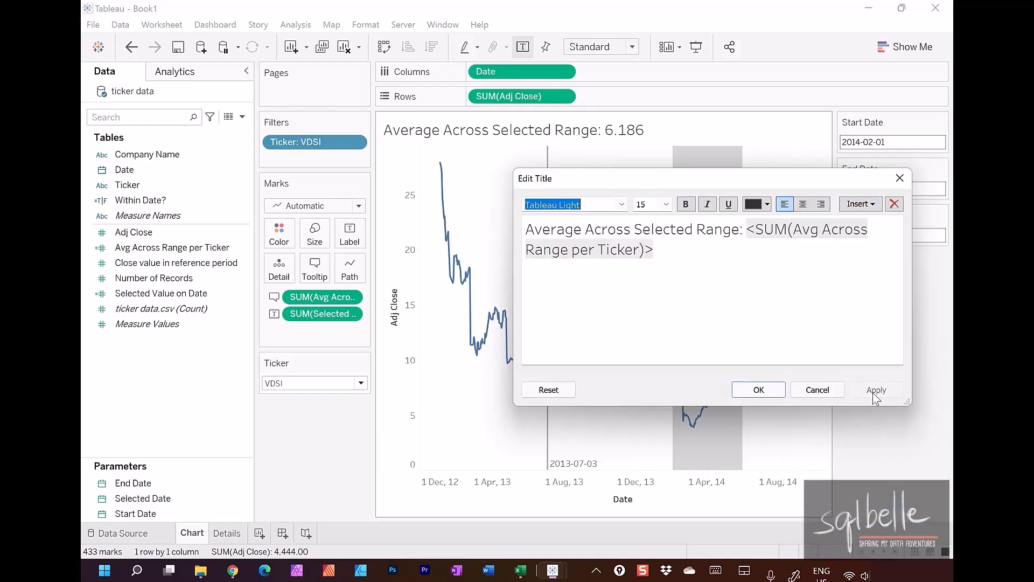
pyautogui.click(760, 390)
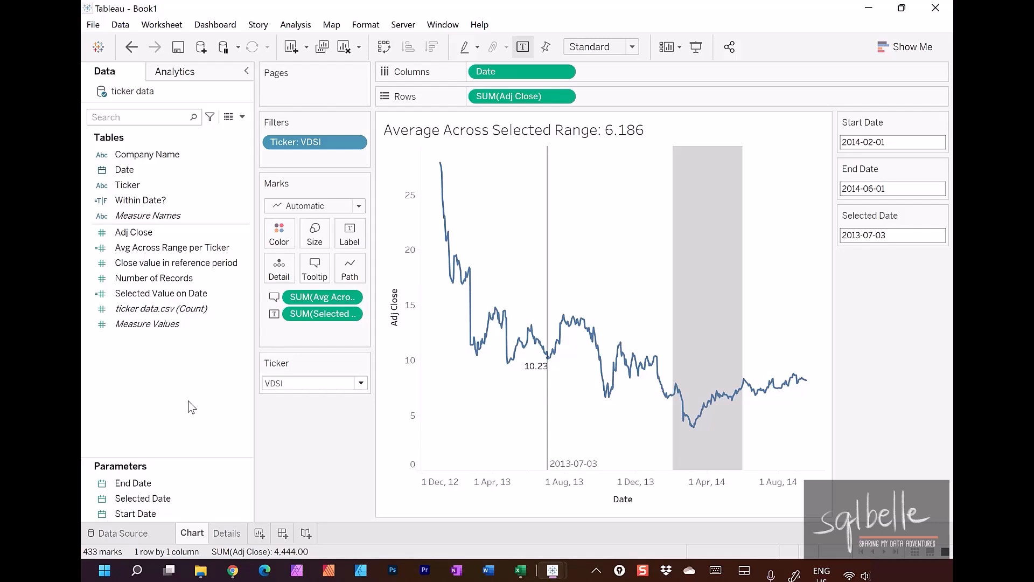
pyautogui.moveTo(539, 348)
pyautogui.mouseDown()
pyautogui.moveTo(575, 389)
pyautogui.moveTo(521, 359)
pyautogui.mouseUp()
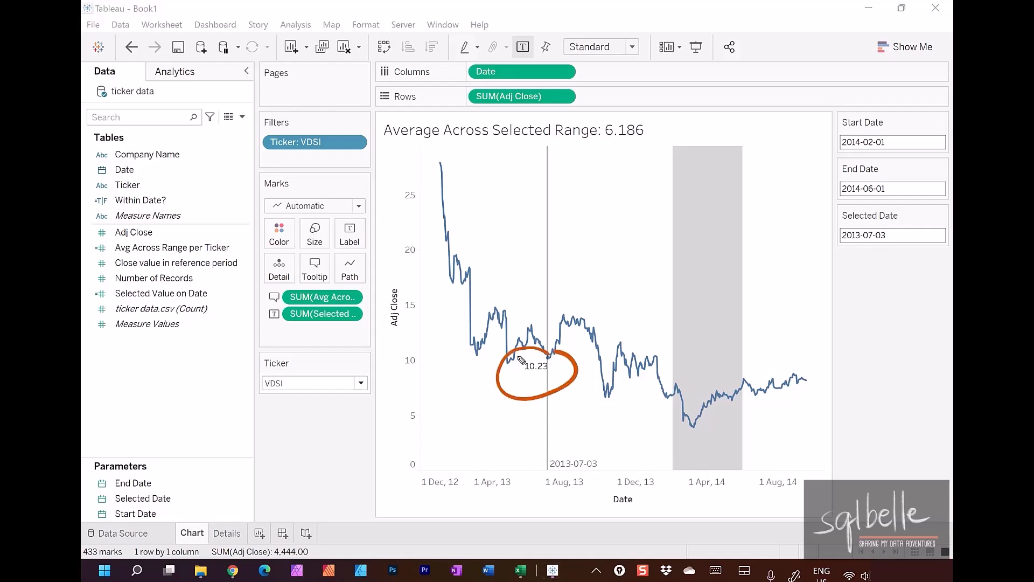
pyautogui.moveTo(653, 116)
pyautogui.mouseDown()
pyautogui.moveTo(595, 135)
pyautogui.moveTo(639, 114)
pyautogui.mouseUp()
pyautogui.moveTo(674, 201); pyautogui.dragTo(675, 243)
pyautogui.moveTo(740, 199); pyautogui.dragTo(743, 241)
pyautogui.moveTo(678, 221); pyautogui.dragTo(749, 221)
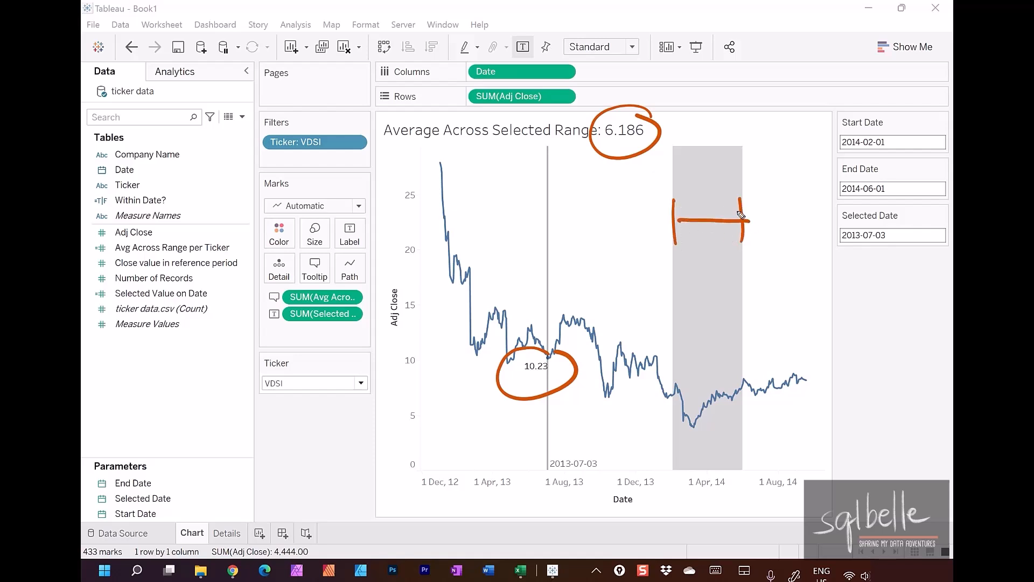
pyautogui.moveTo(538, 320)
pyautogui.mouseDown()
pyautogui.moveTo(563, 208)
pyautogui.moveTo(601, 174)
pyautogui.mouseUp()
pyautogui.moveTo(690, 321); pyautogui.dragTo(727, 306)
pyautogui.click(705, 292)
pyautogui.click(710, 335)
pyautogui.moveTo(680, 125)
pyautogui.mouseDown()
pyautogui.moveTo(803, 306)
pyautogui.moveTo(797, 347)
pyautogui.mouseUp()
pyautogui.moveTo(776, 322); pyautogui.dragTo(807, 335)
pyautogui.moveTo(756, 395); pyautogui.dragTo(750, 411)
pyautogui.click(780, 414)
pyautogui.moveTo(799, 373); pyautogui.dragTo(804, 409)
pyautogui.moveTo(832, 352); pyautogui.dragTo(829, 383)
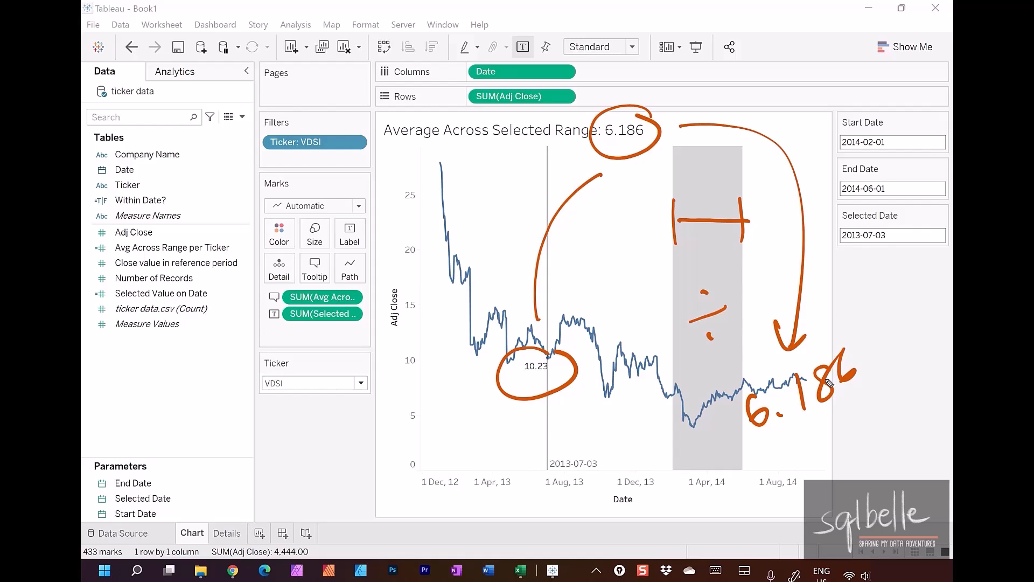
pyautogui.press('Escape')
# Step: Start a calculated field named % Difference from Selected Range, move its editor clear of the Marks card, and widen that card
pyautogui.click(242, 117)
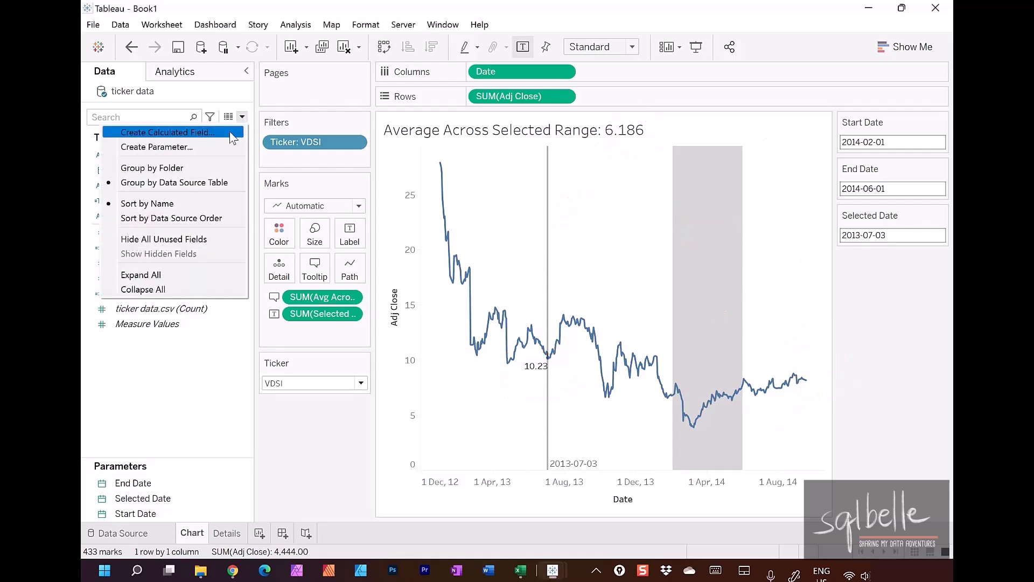
pyautogui.click(137, 131)
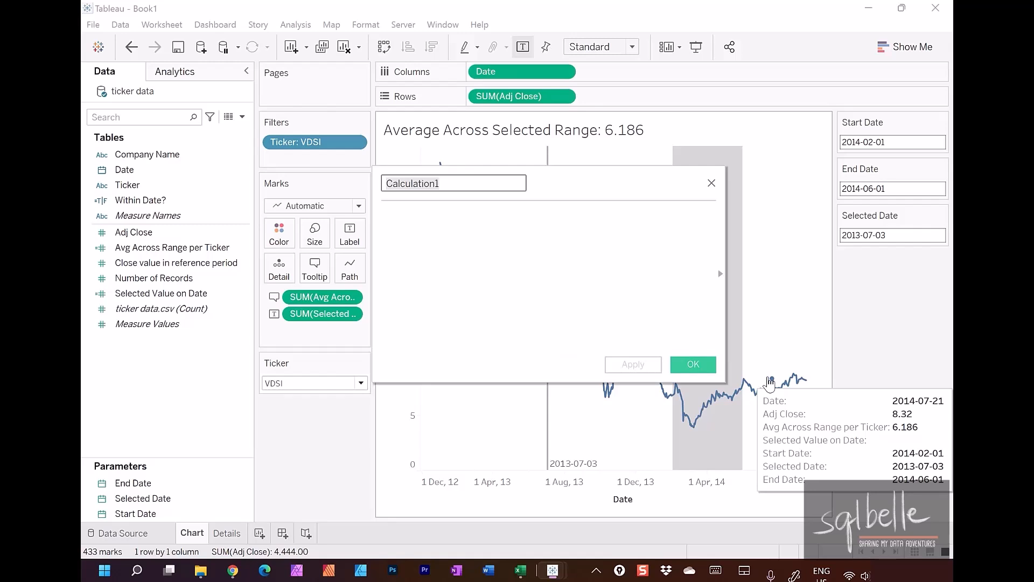
pyautogui.write('% ')
pyautogui.write('Difference ')
pyautogui.write('from Sele')
pyautogui.write('d Range')
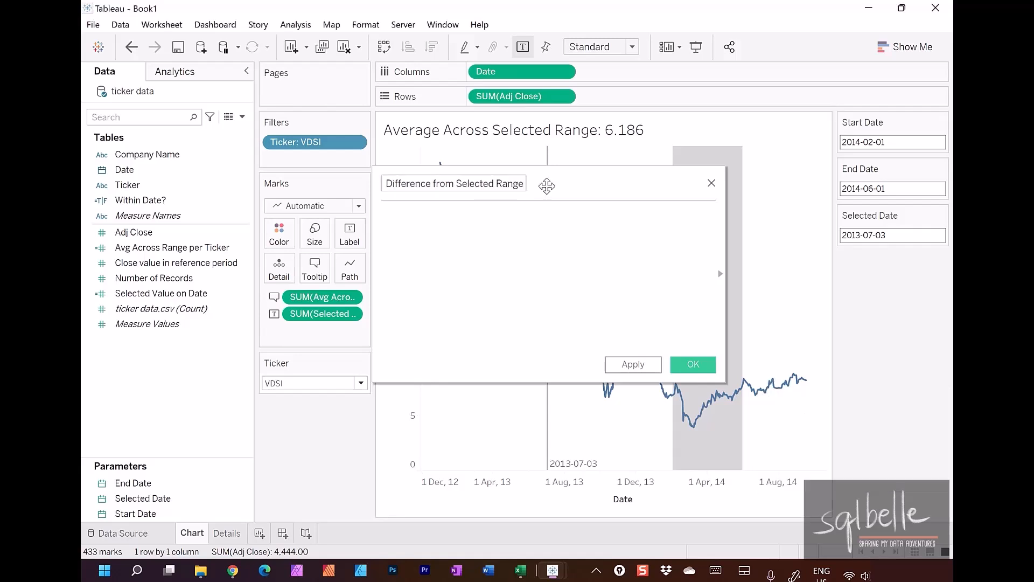
pyautogui.moveTo(543, 187); pyautogui.dragTo(626, 182)
pyautogui.moveTo(374, 260); pyautogui.dragTo(412, 263)
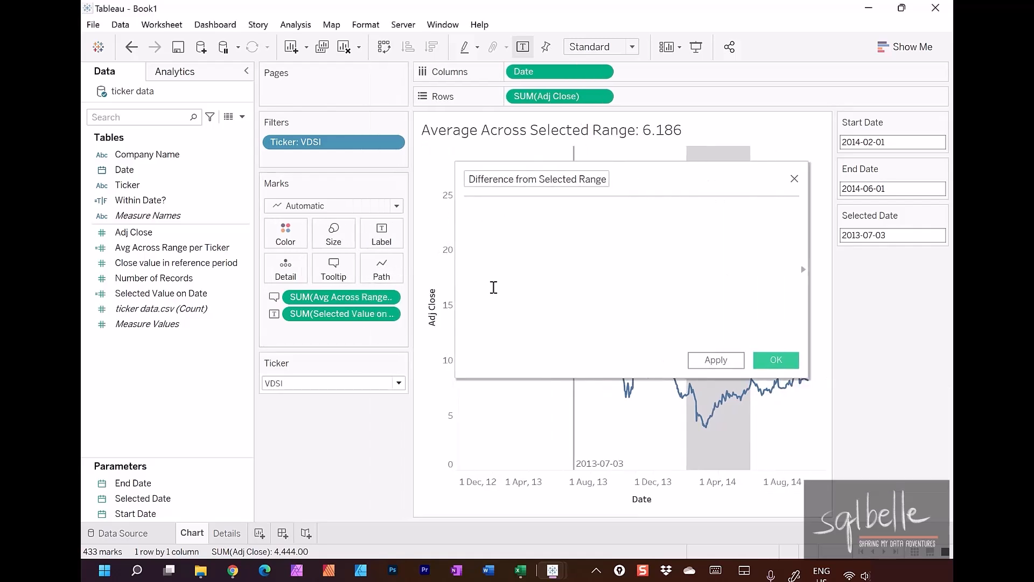
# Step: Build the formula SUM([Selected Value on Date])-SUM([Avg Across Range per Ticker]) from the Marks card fields and enlarge the calculation editor
pyautogui.moveTo(341, 314); pyautogui.dragTo(532, 269)
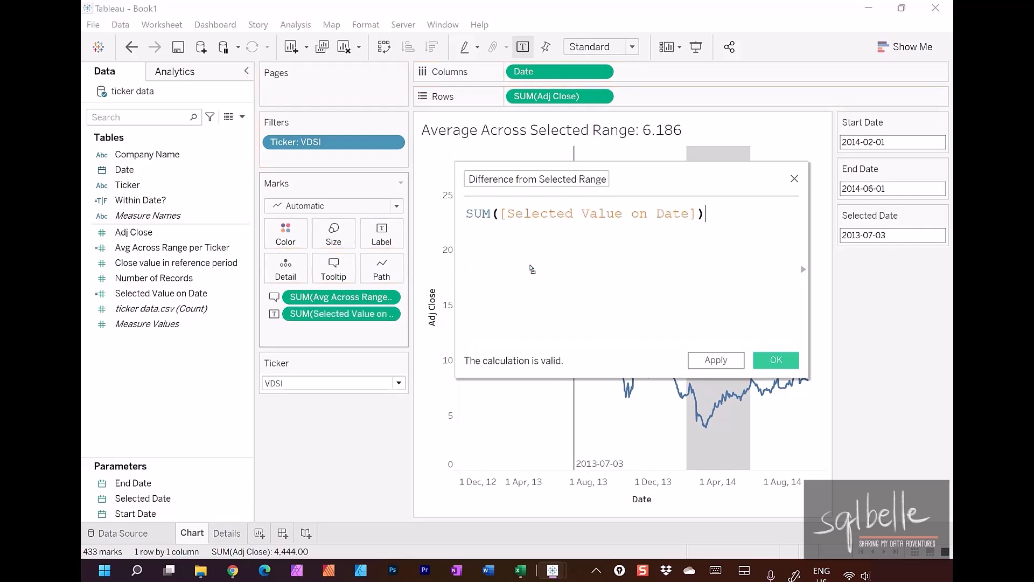
pyautogui.write('-')
pyautogui.moveTo(340, 297); pyautogui.dragTo(646, 226)
pyautogui.moveTo(809, 379); pyautogui.dragTo(949, 436)
# Step: Enclose the difference in parentheses, divide it by SUM([Avg Across Range per Ticker]) on a new line, and save the calculated field
pyautogui.moveTo(596, 398); pyautogui.dragTo(498, 395)
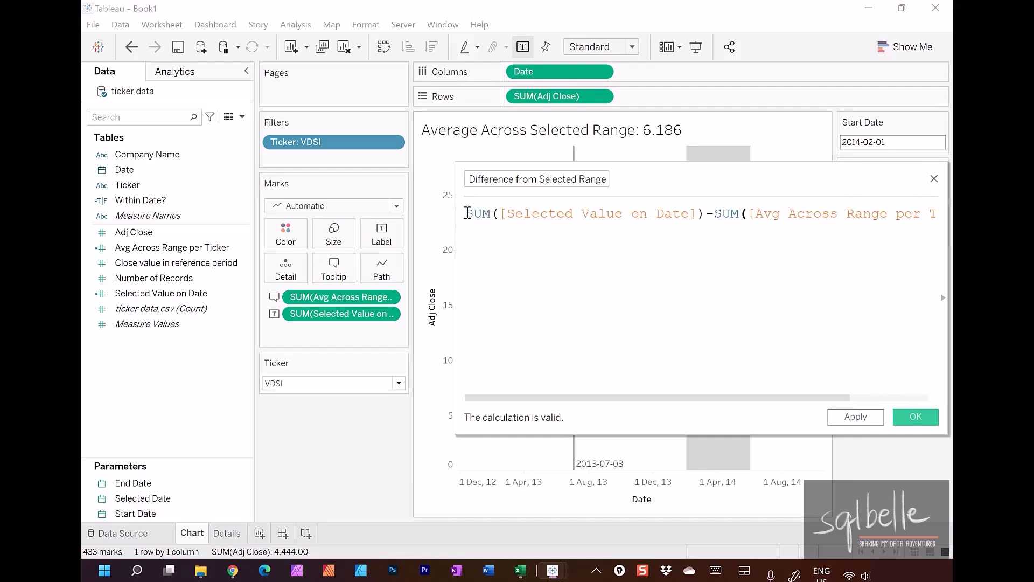
pyautogui.write('(')
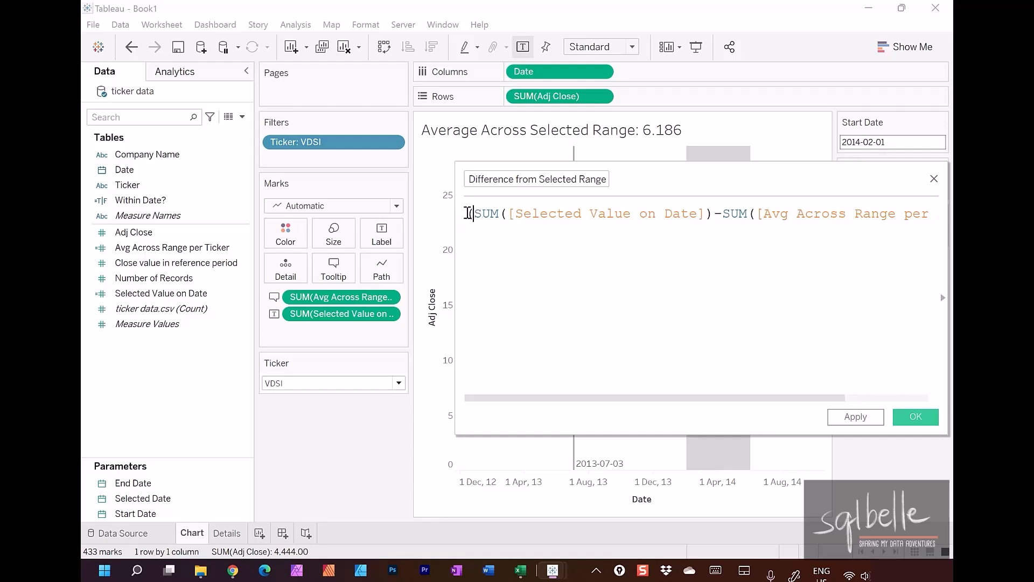
pyautogui.moveTo(559, 398); pyautogui.dragTo(803, 397)
pyautogui.click(906, 216)
pyautogui.write(')')
pyautogui.press('Return')
pyautogui.write('/')
pyautogui.moveTo(365, 297); pyautogui.dragTo(581, 282)
pyautogui.click(915, 417)
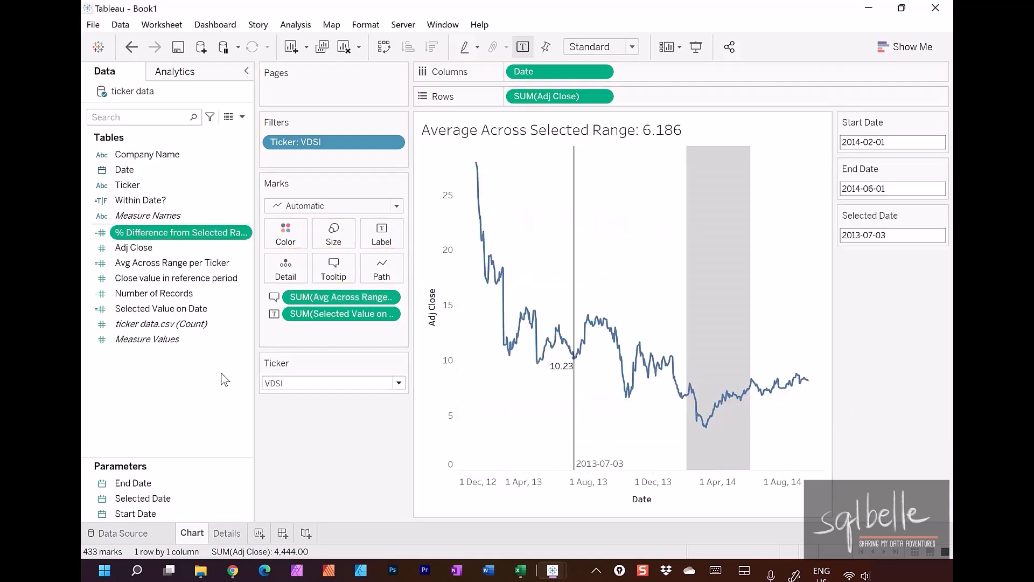
# Step: Set the default number format of % Difference from Selected Range to Percentage with 2 decimal places and add the field to the chart's labels
pyautogui.rightClick(184, 236)
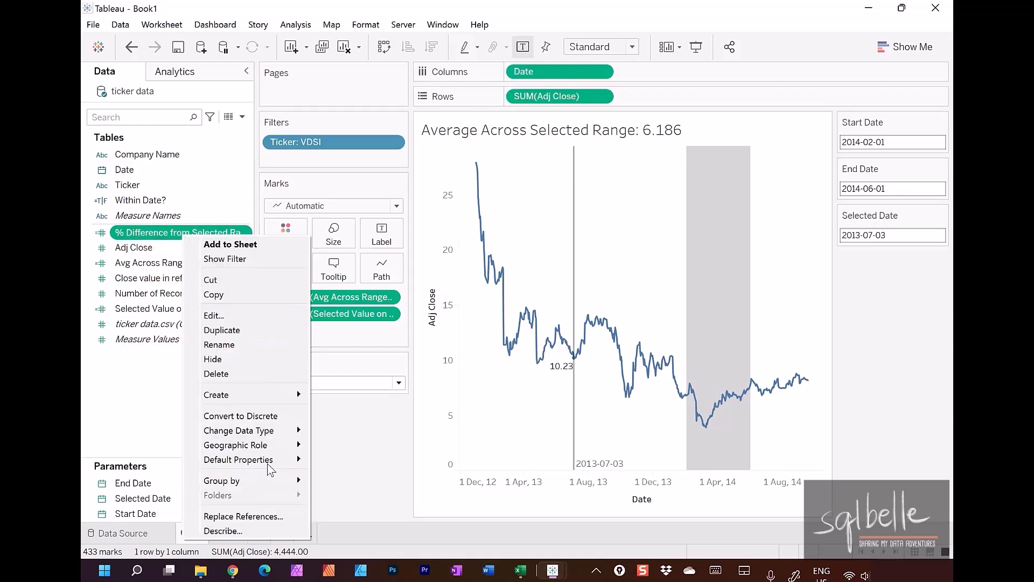
pyautogui.moveTo(268, 461)
pyautogui.click(356, 492)
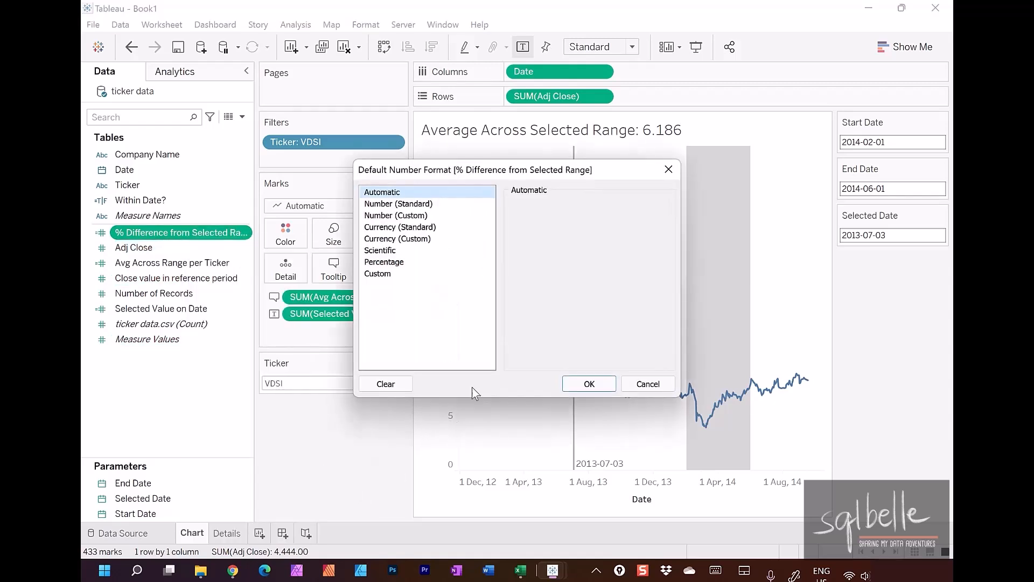
pyautogui.click(415, 263)
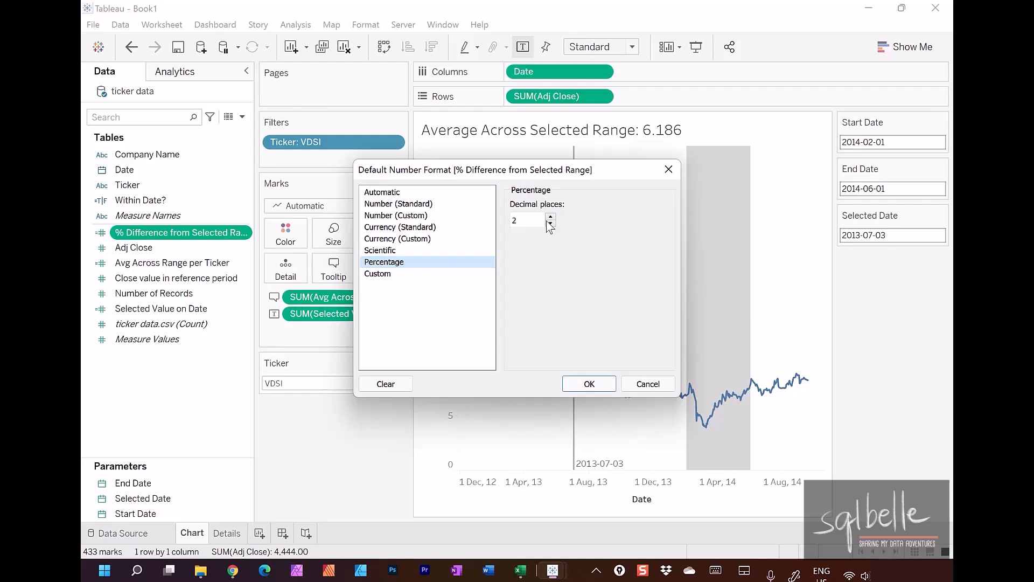
pyautogui.click(589, 384)
pyautogui.click(169, 236)
pyautogui.moveTo(170, 236); pyautogui.dragTo(386, 237)
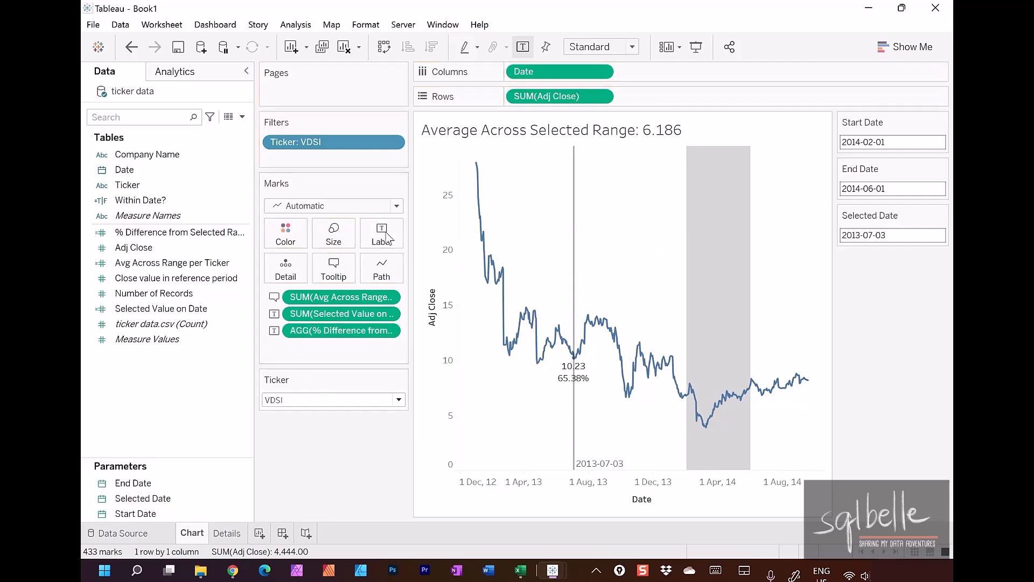
pyautogui.moveTo(599, 376)
pyautogui.mouseDown()
pyautogui.moveTo(549, 373)
pyautogui.moveTo(615, 383)
pyautogui.moveTo(601, 376)
pyautogui.mouseUp()
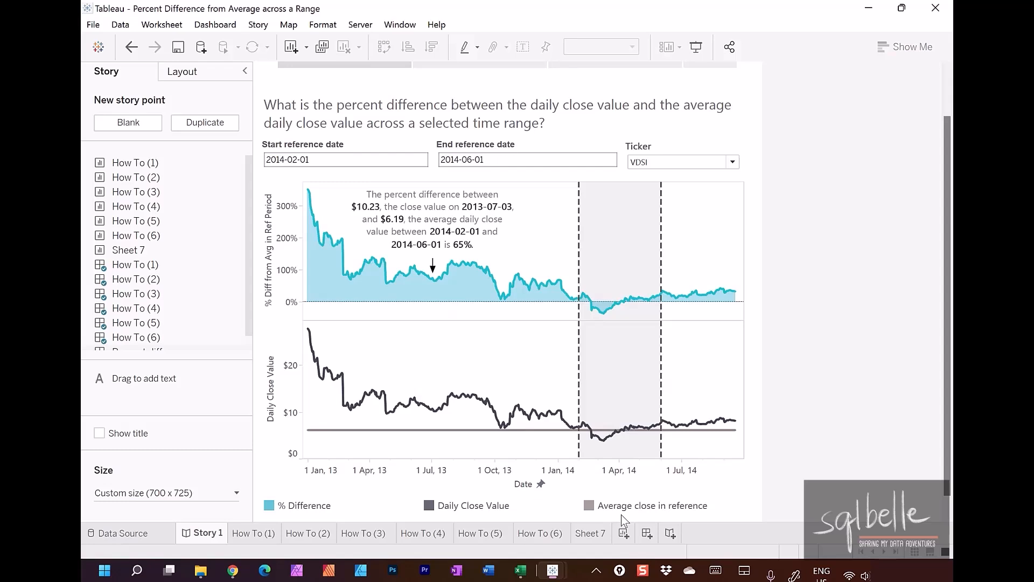
pyautogui.moveTo(482, 232); pyautogui.dragTo(446, 238)
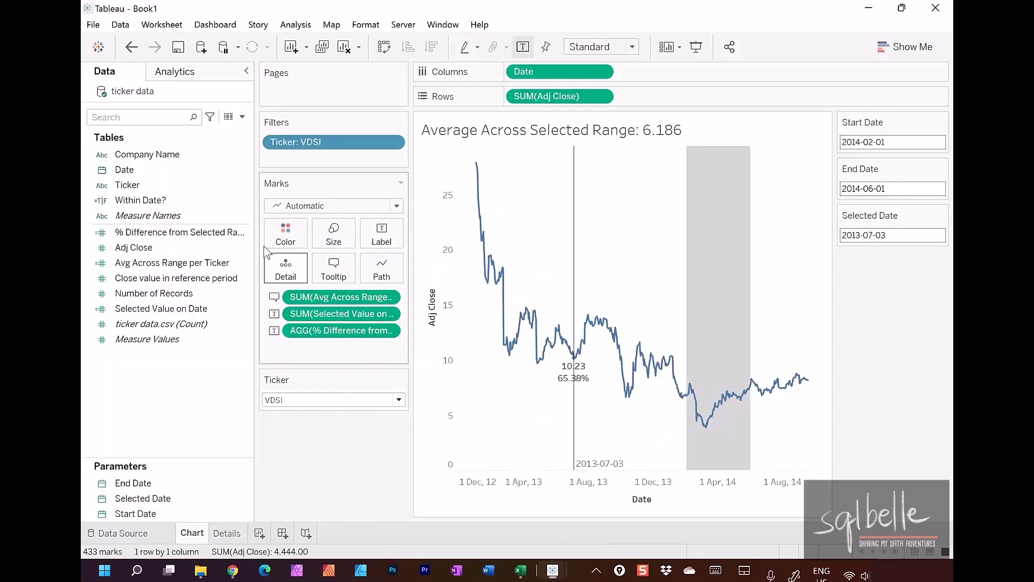
# Step: Narrow the data pane to widen the chart, and set the Start Date parameter to 2014-01-01
pyautogui.moveTo(254, 244); pyautogui.dragTo(172, 233)
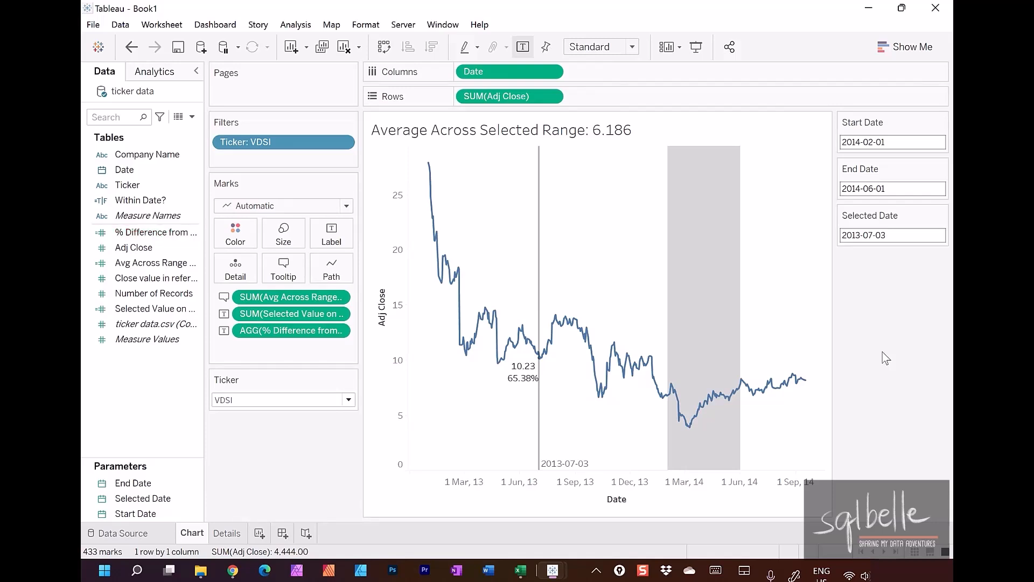
pyautogui.click(940, 142)
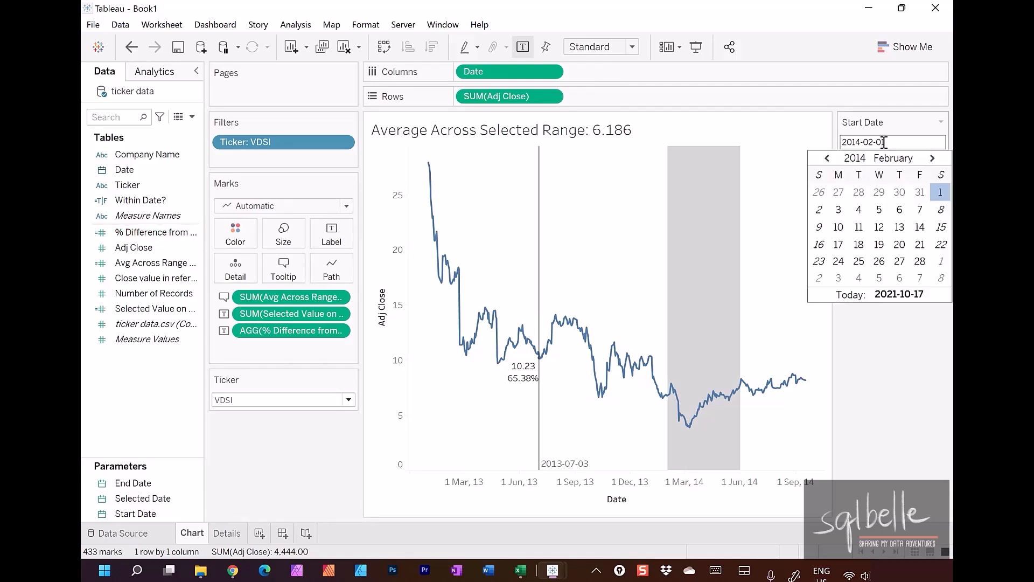
pyautogui.click(829, 160)
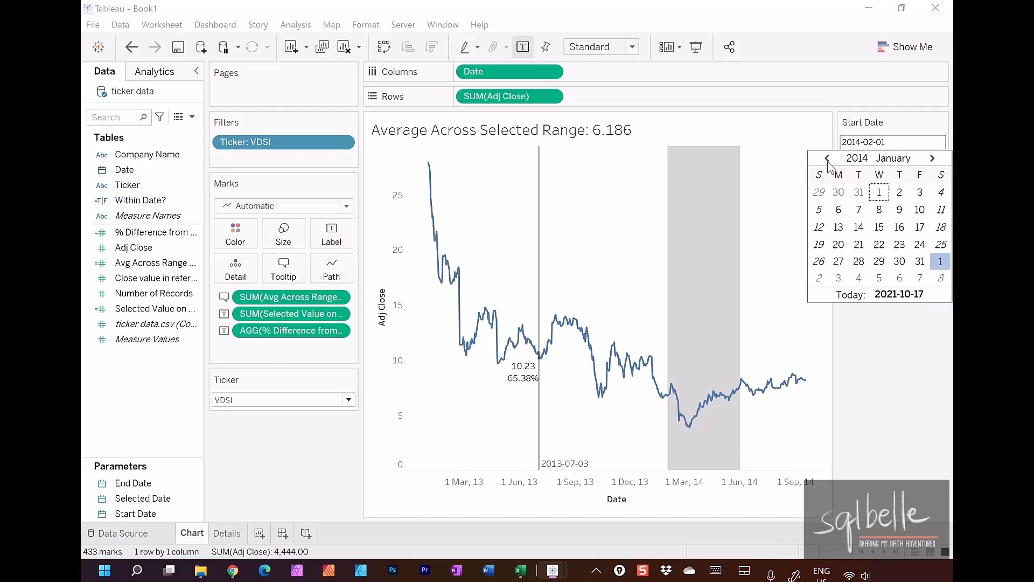
pyautogui.click(881, 195)
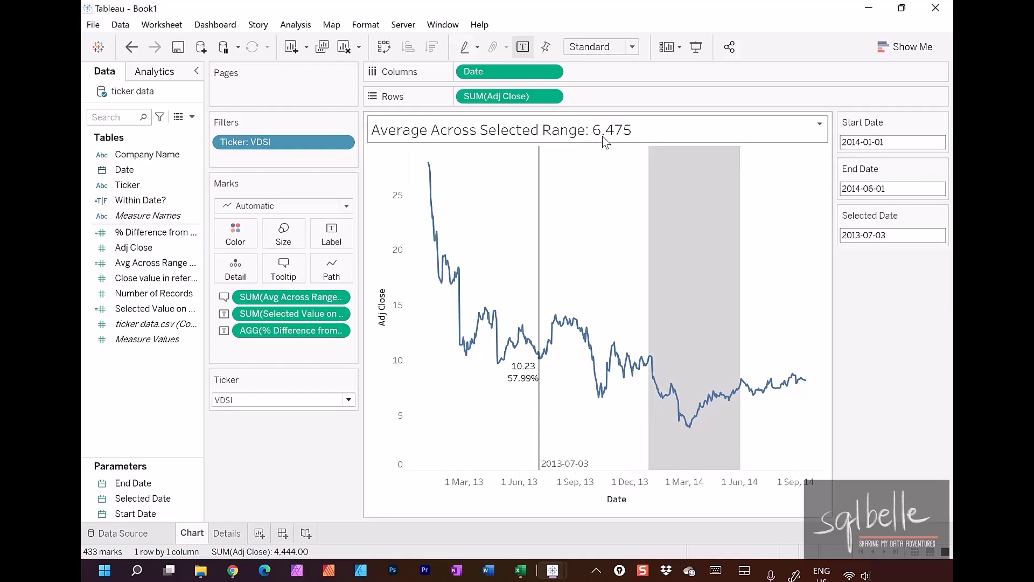
# Step: Set the End Date parameter to 2014-08-15 and the Selected Date parameter to 2013-07-17
pyautogui.click(885, 189)
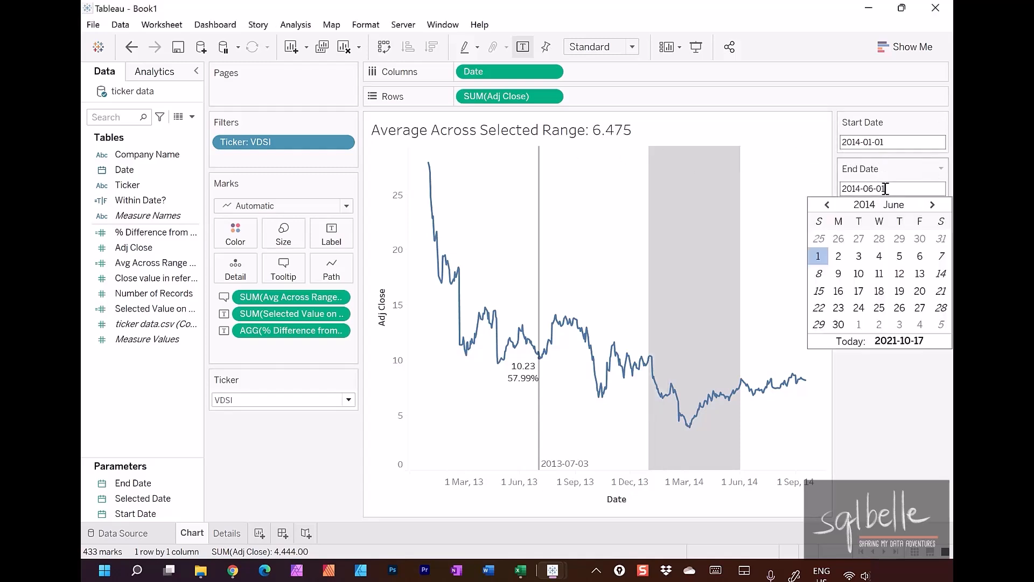
pyautogui.click(932, 204)
pyautogui.click(932, 205)
pyautogui.click(920, 273)
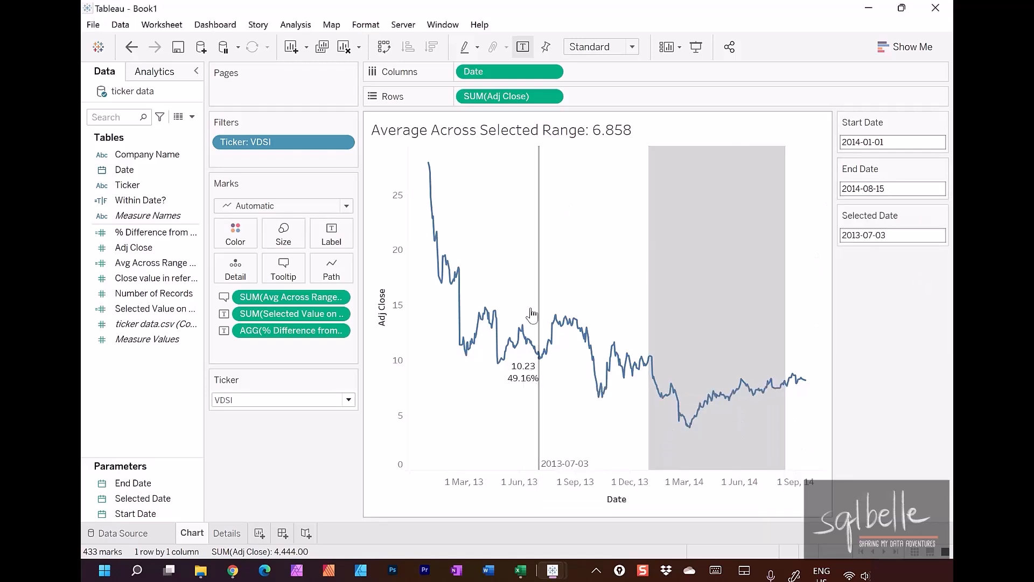
pyautogui.click(904, 234)
pyautogui.click(879, 320)
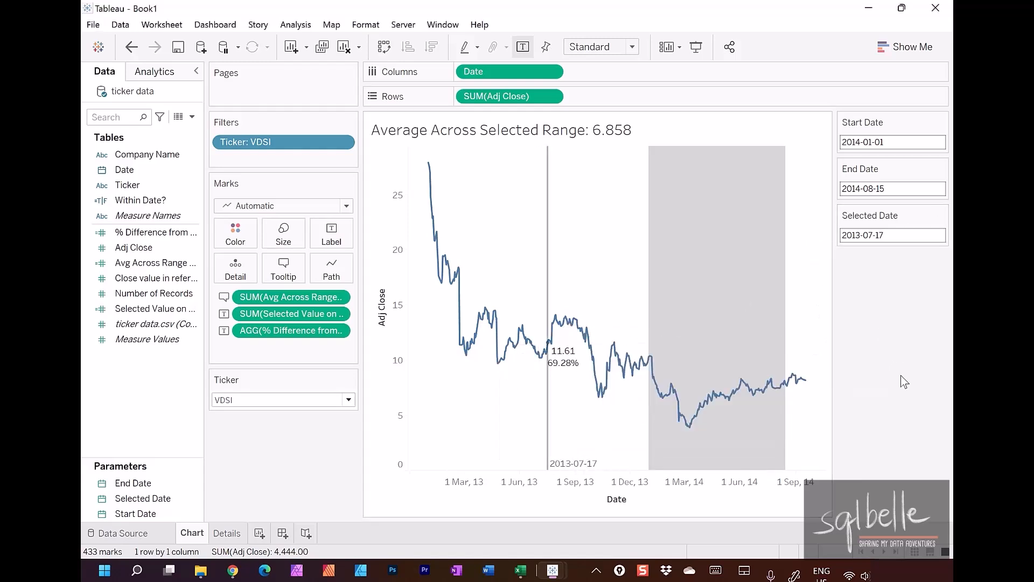